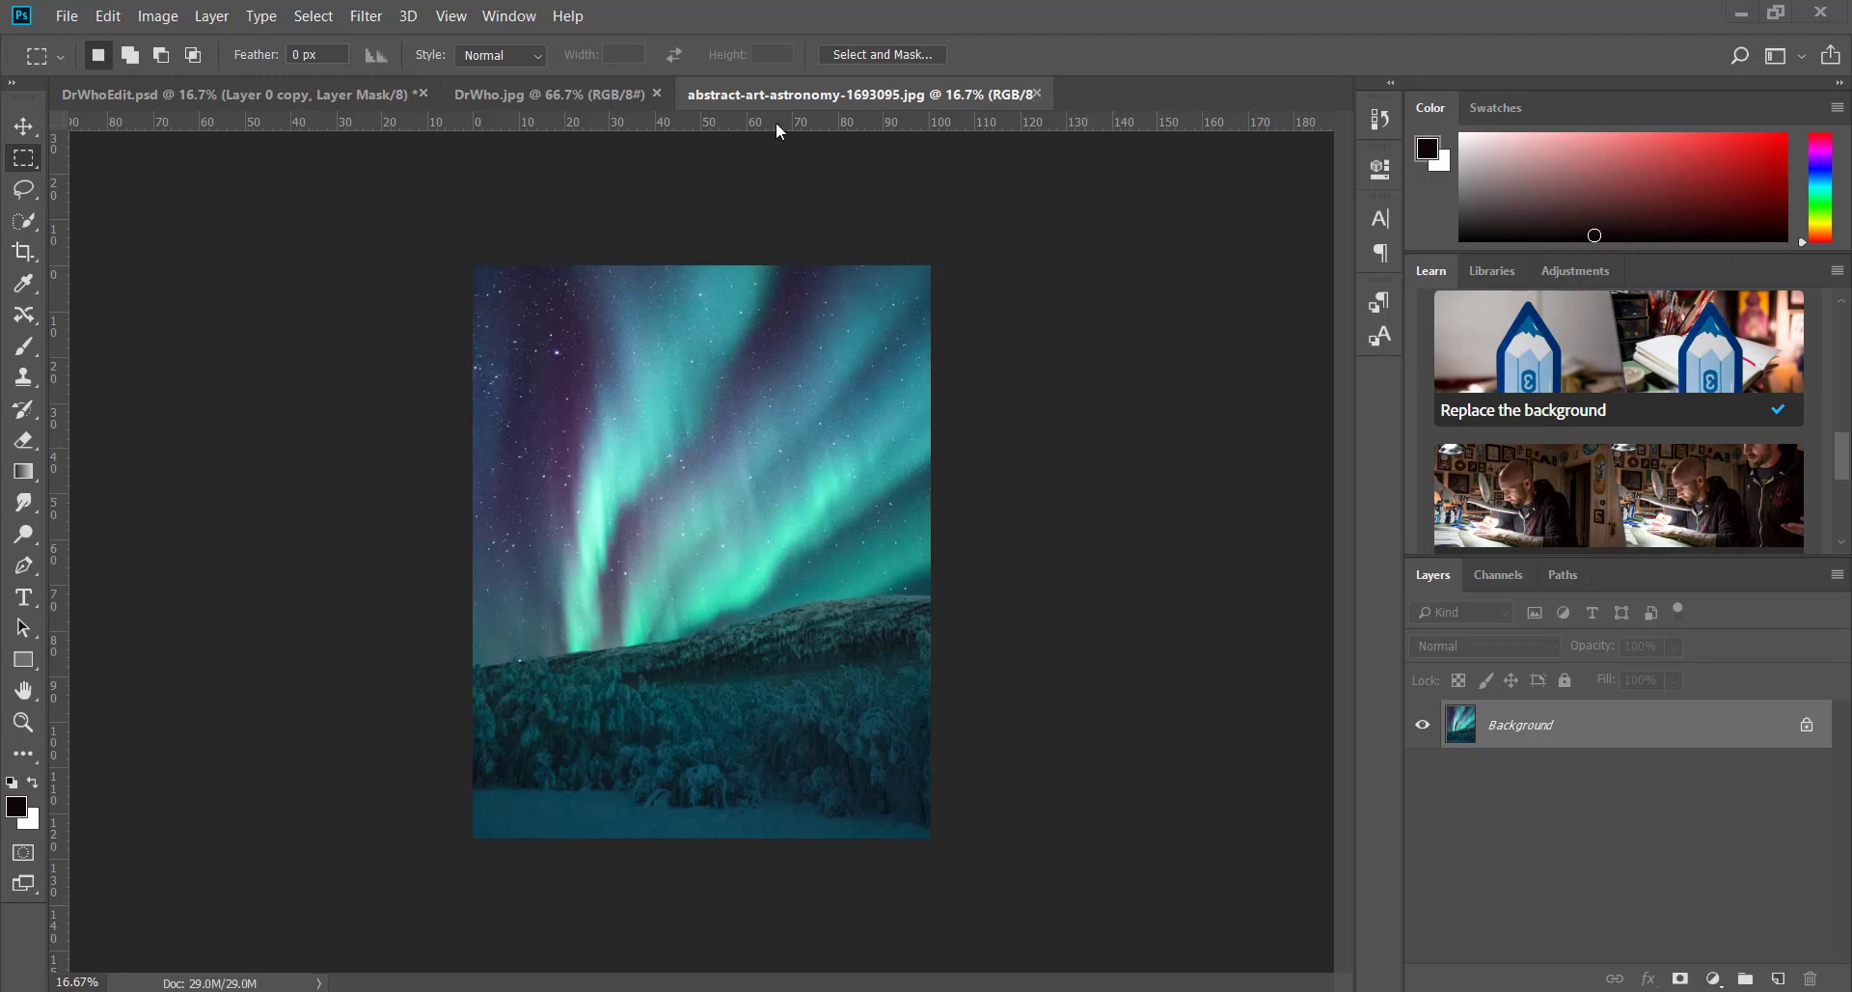
Review the DrWho.jpg group photo, the aurora background image and the finished DrWhoEdit.psd poster
left_click(495, 95)
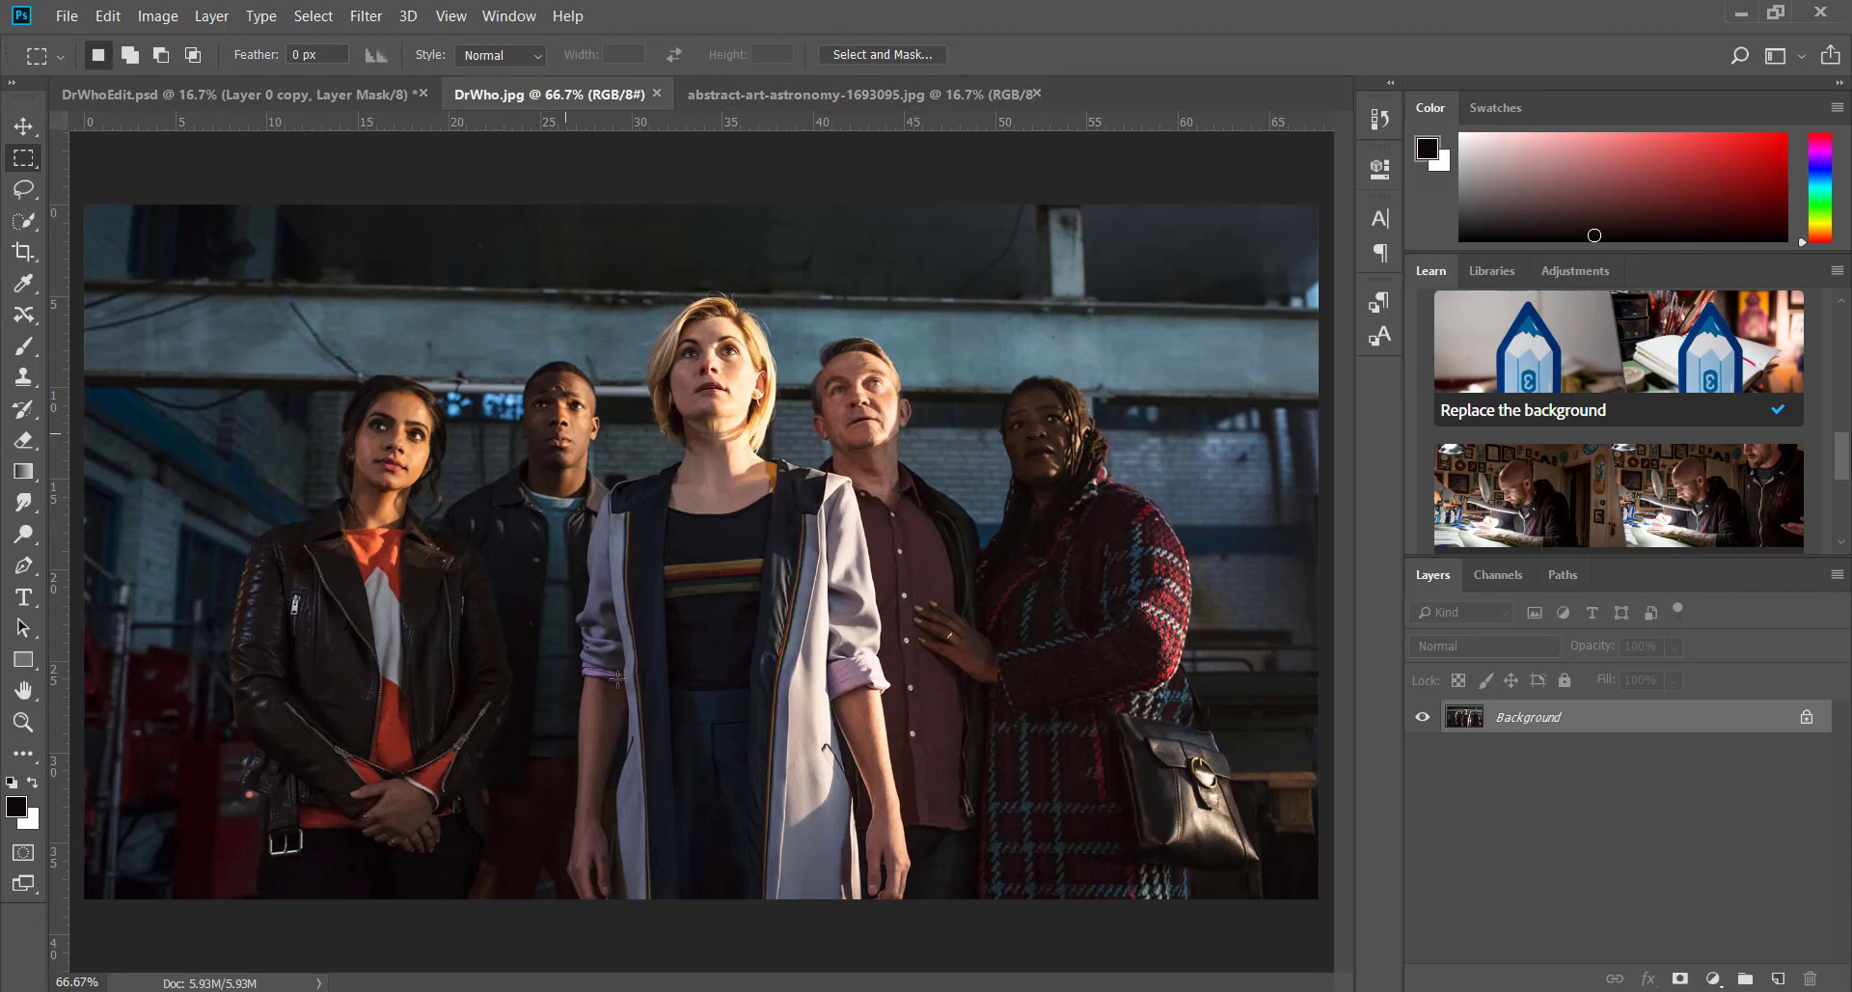
left_click(788, 108)
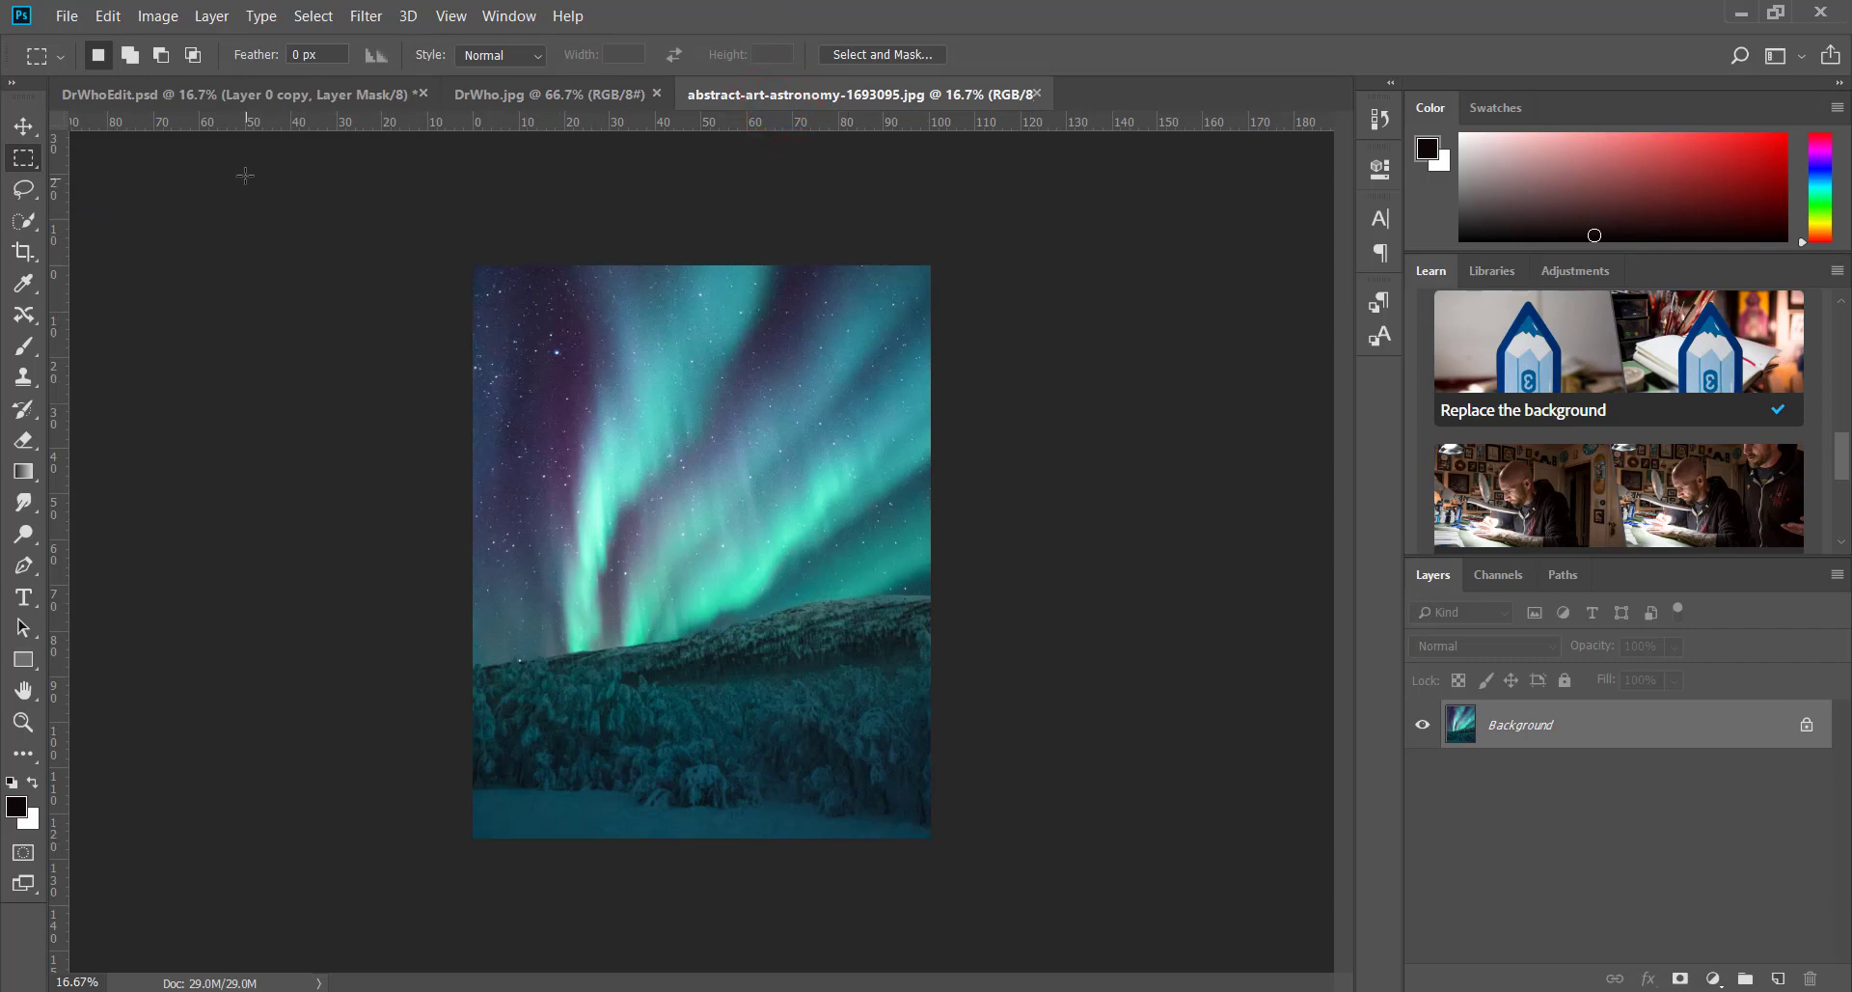
left_click(222, 97)
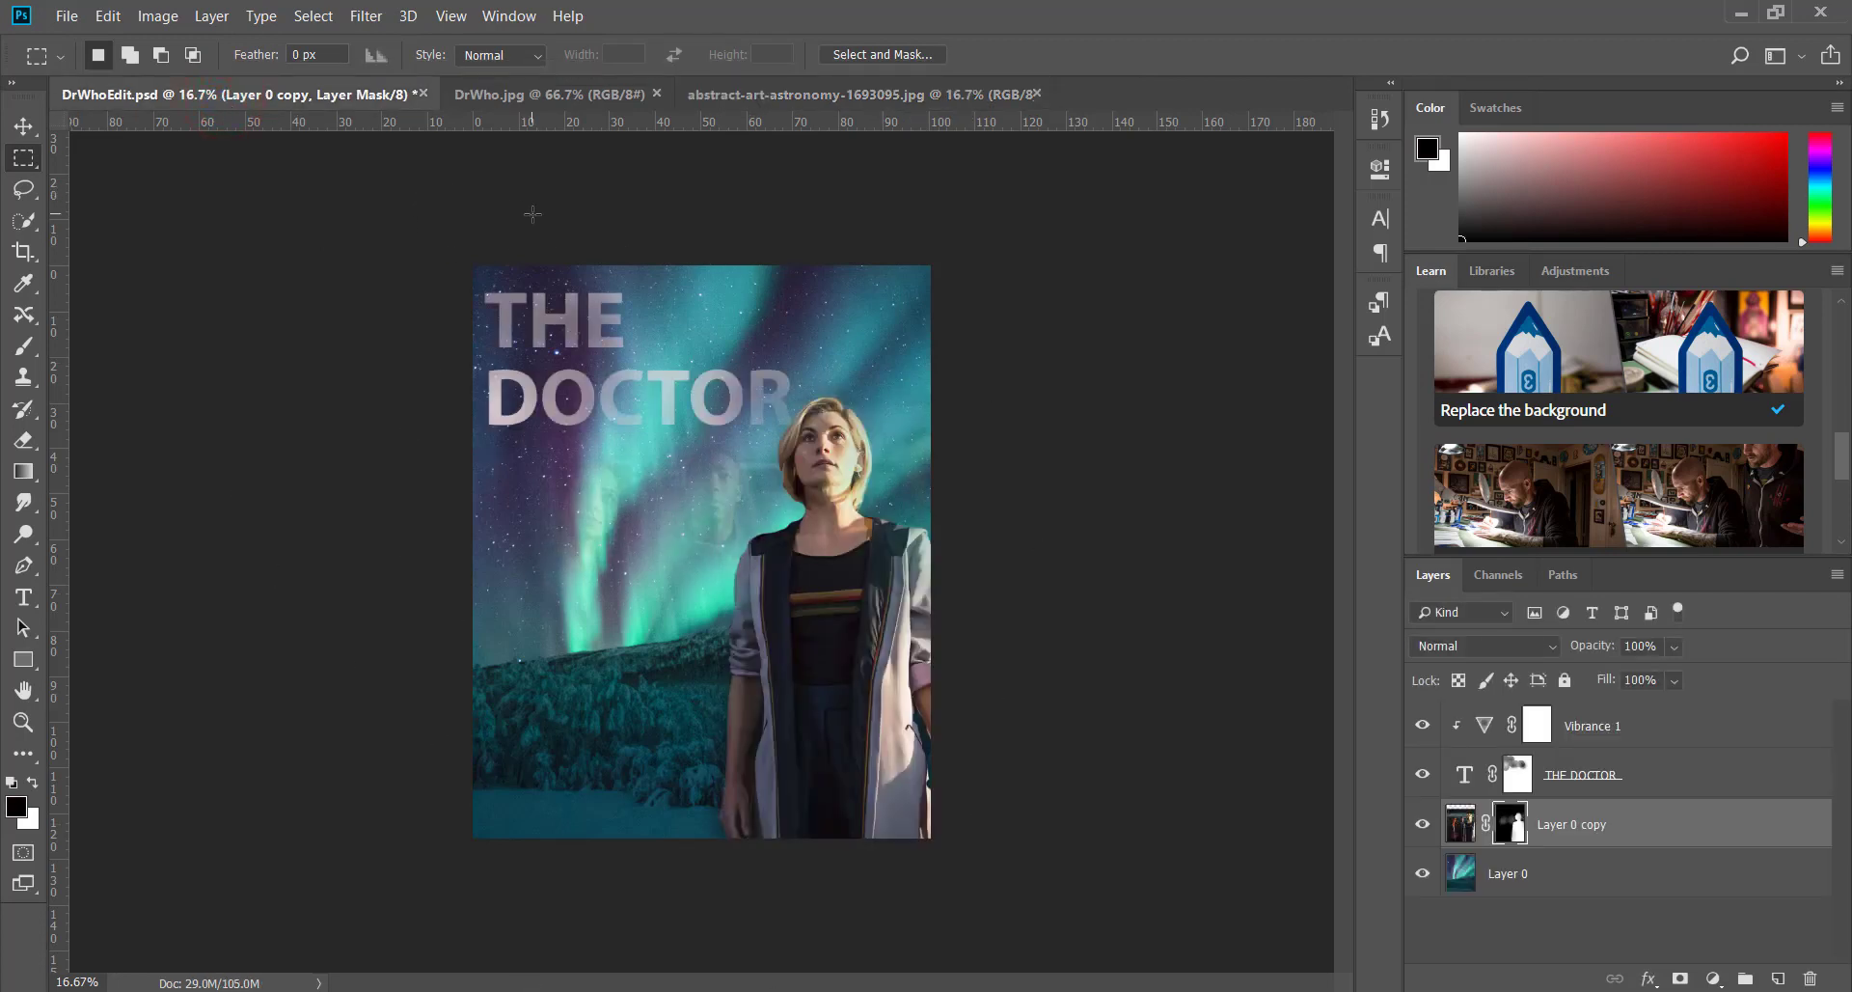
Unlock the background of DrWho.jpg so that it becomes an editable layer
left_click(547, 98)
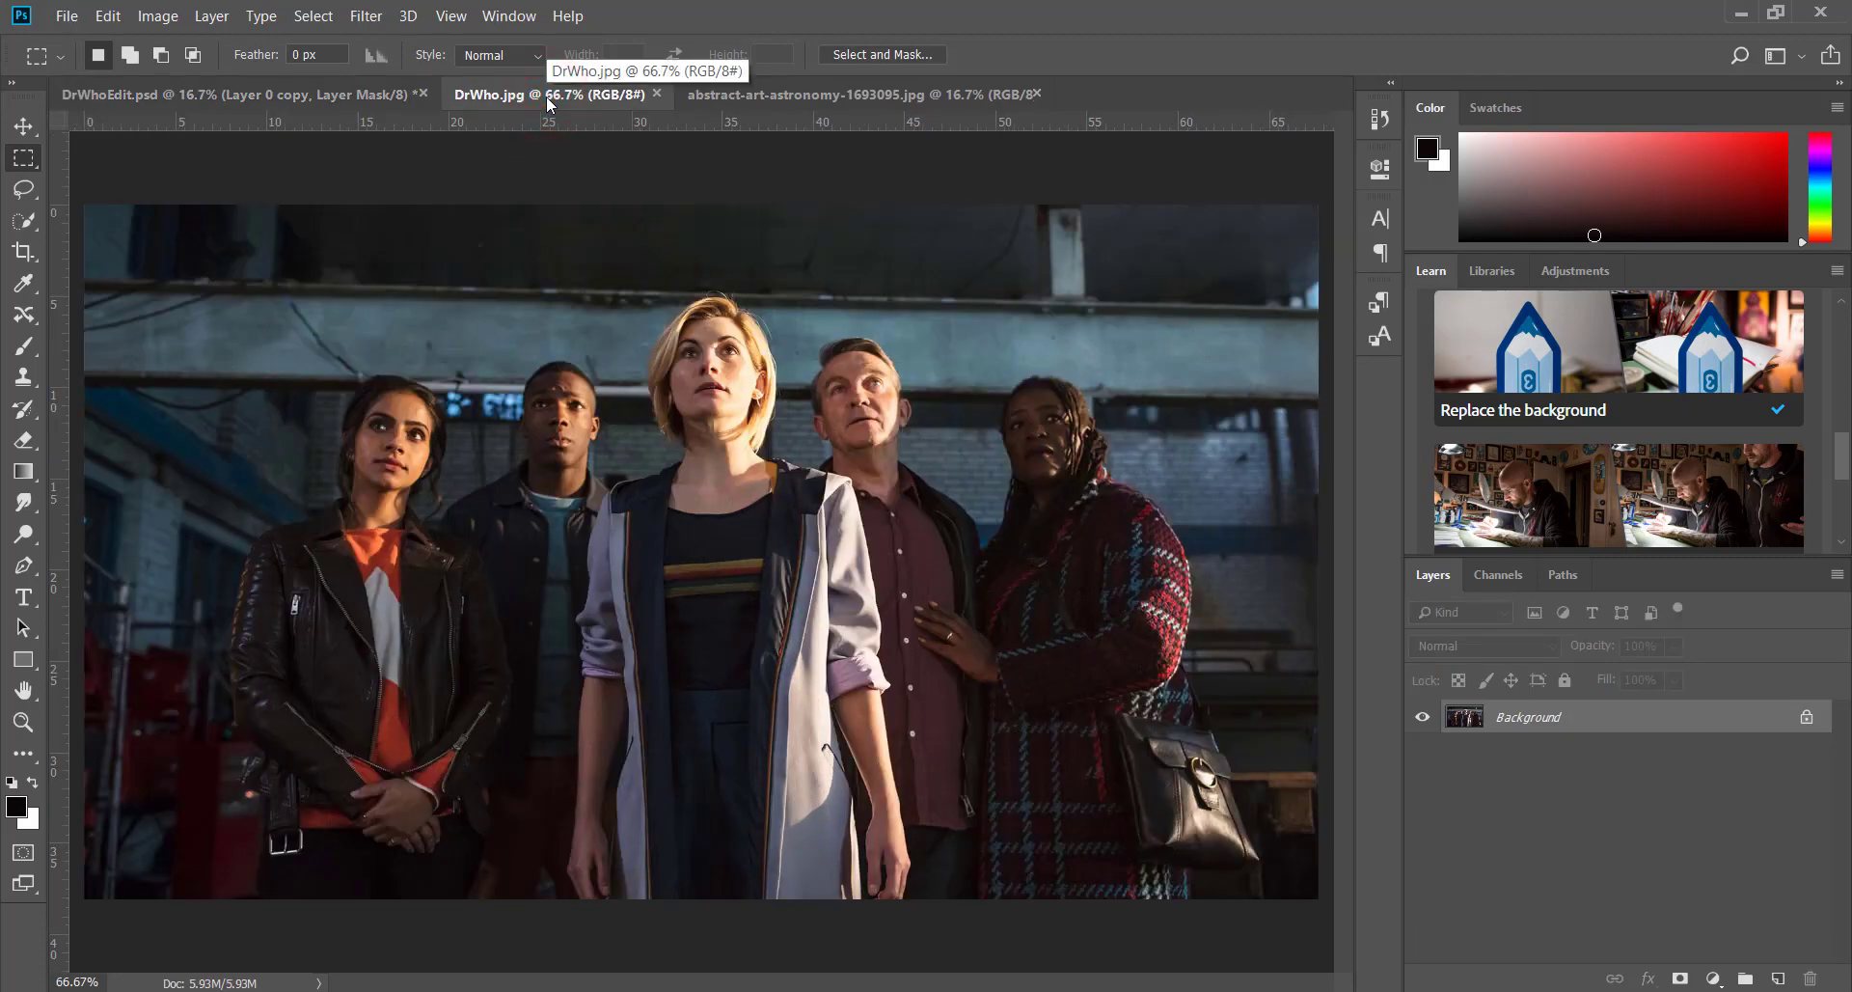
left_click(1807, 718)
double_click(1806, 718)
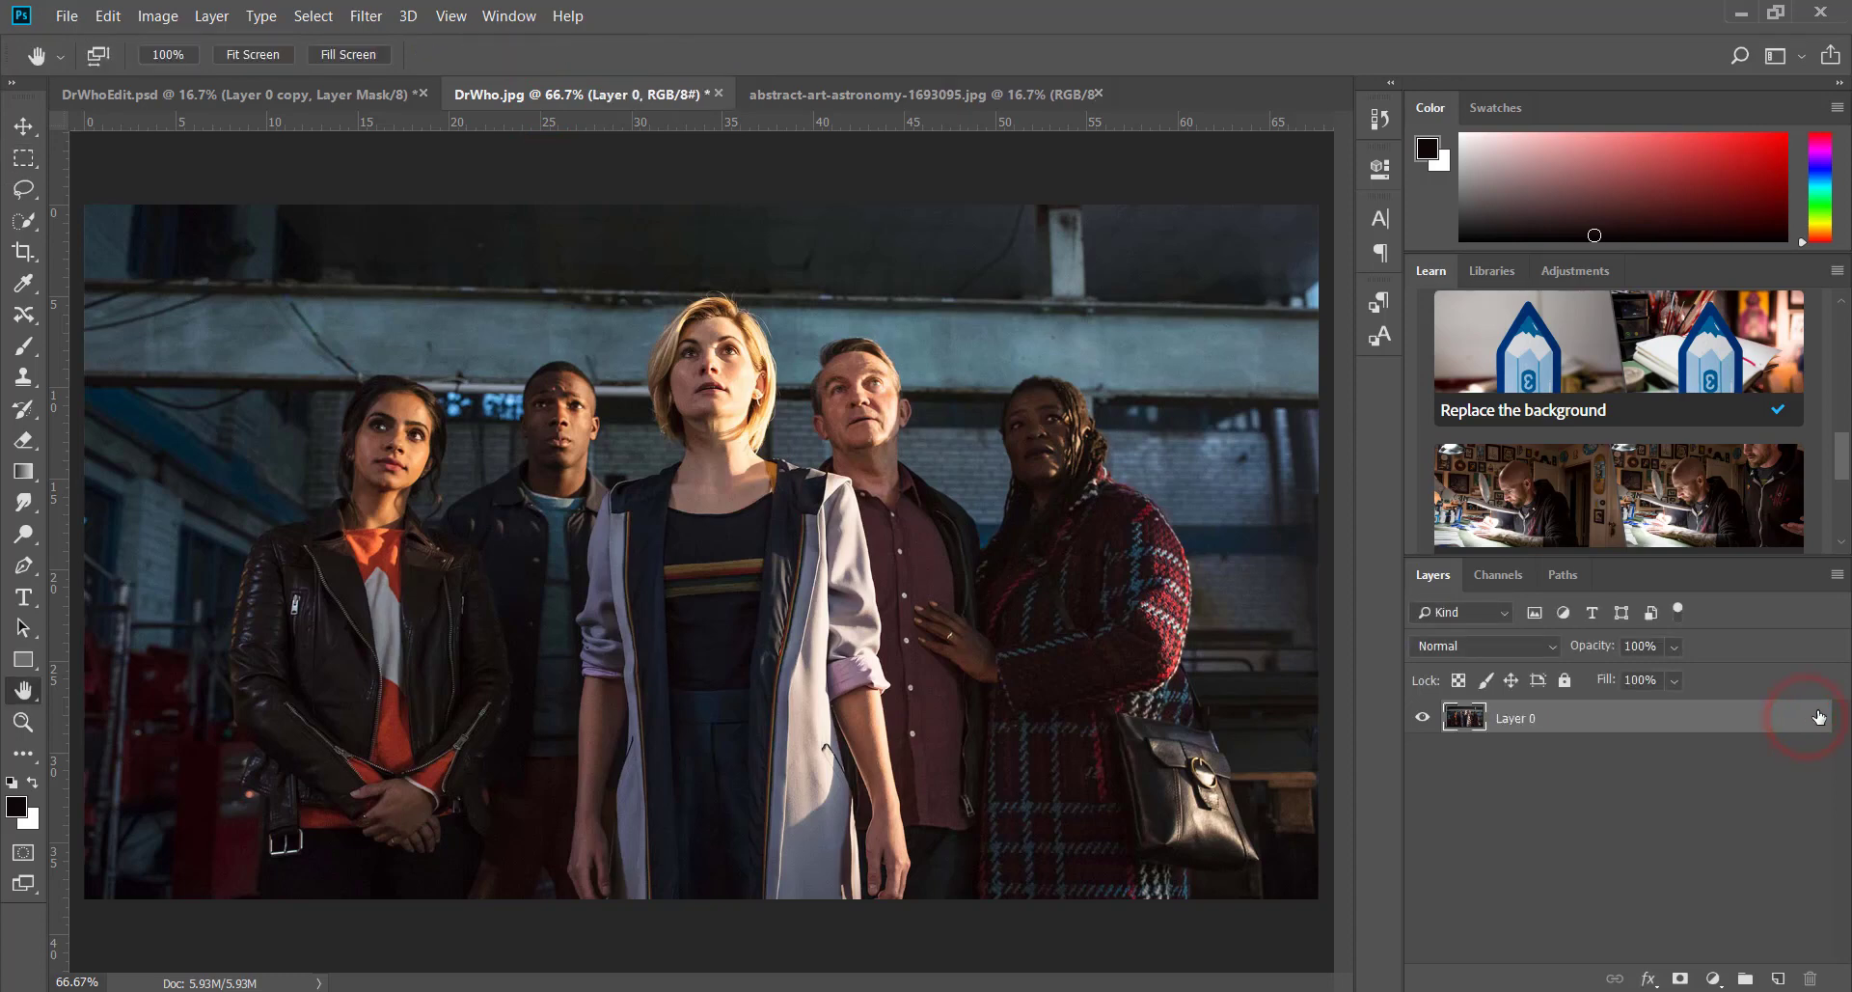
left_click(1585, 231)
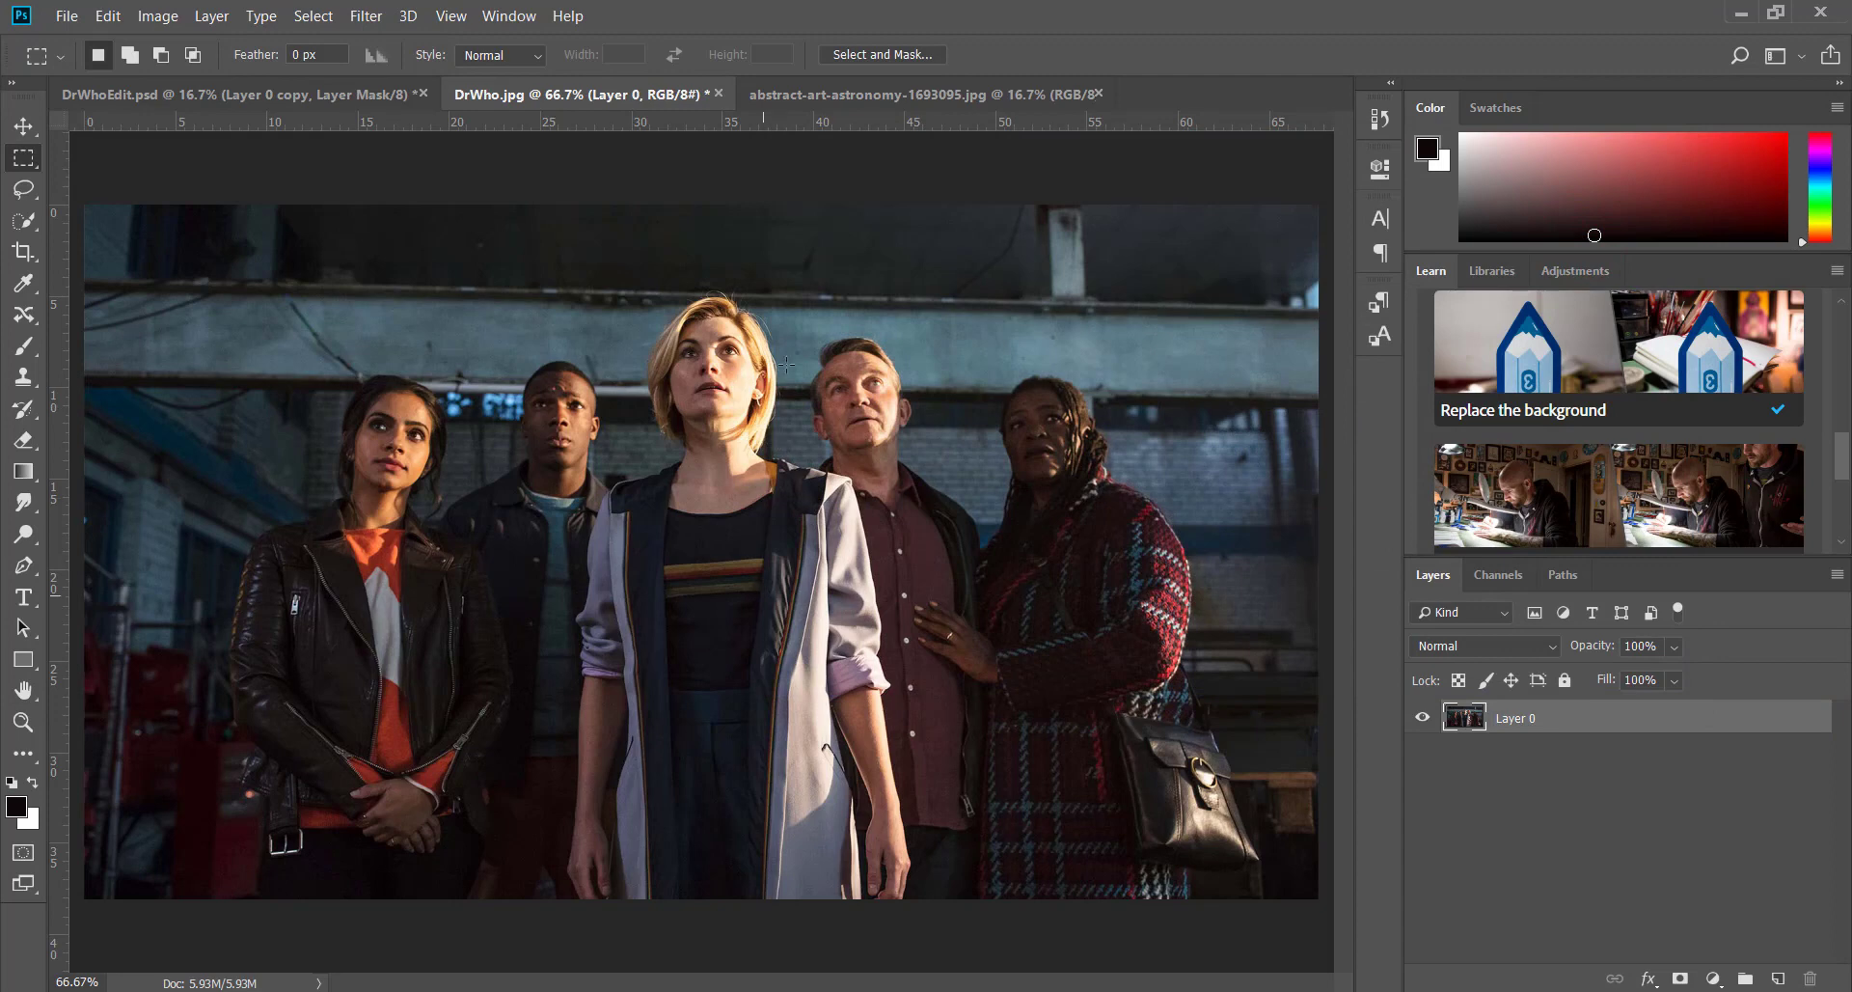
Select the blonde woman in the centre with the Quick Selection tool and add a layer mask from the selection
left_click(23, 225)
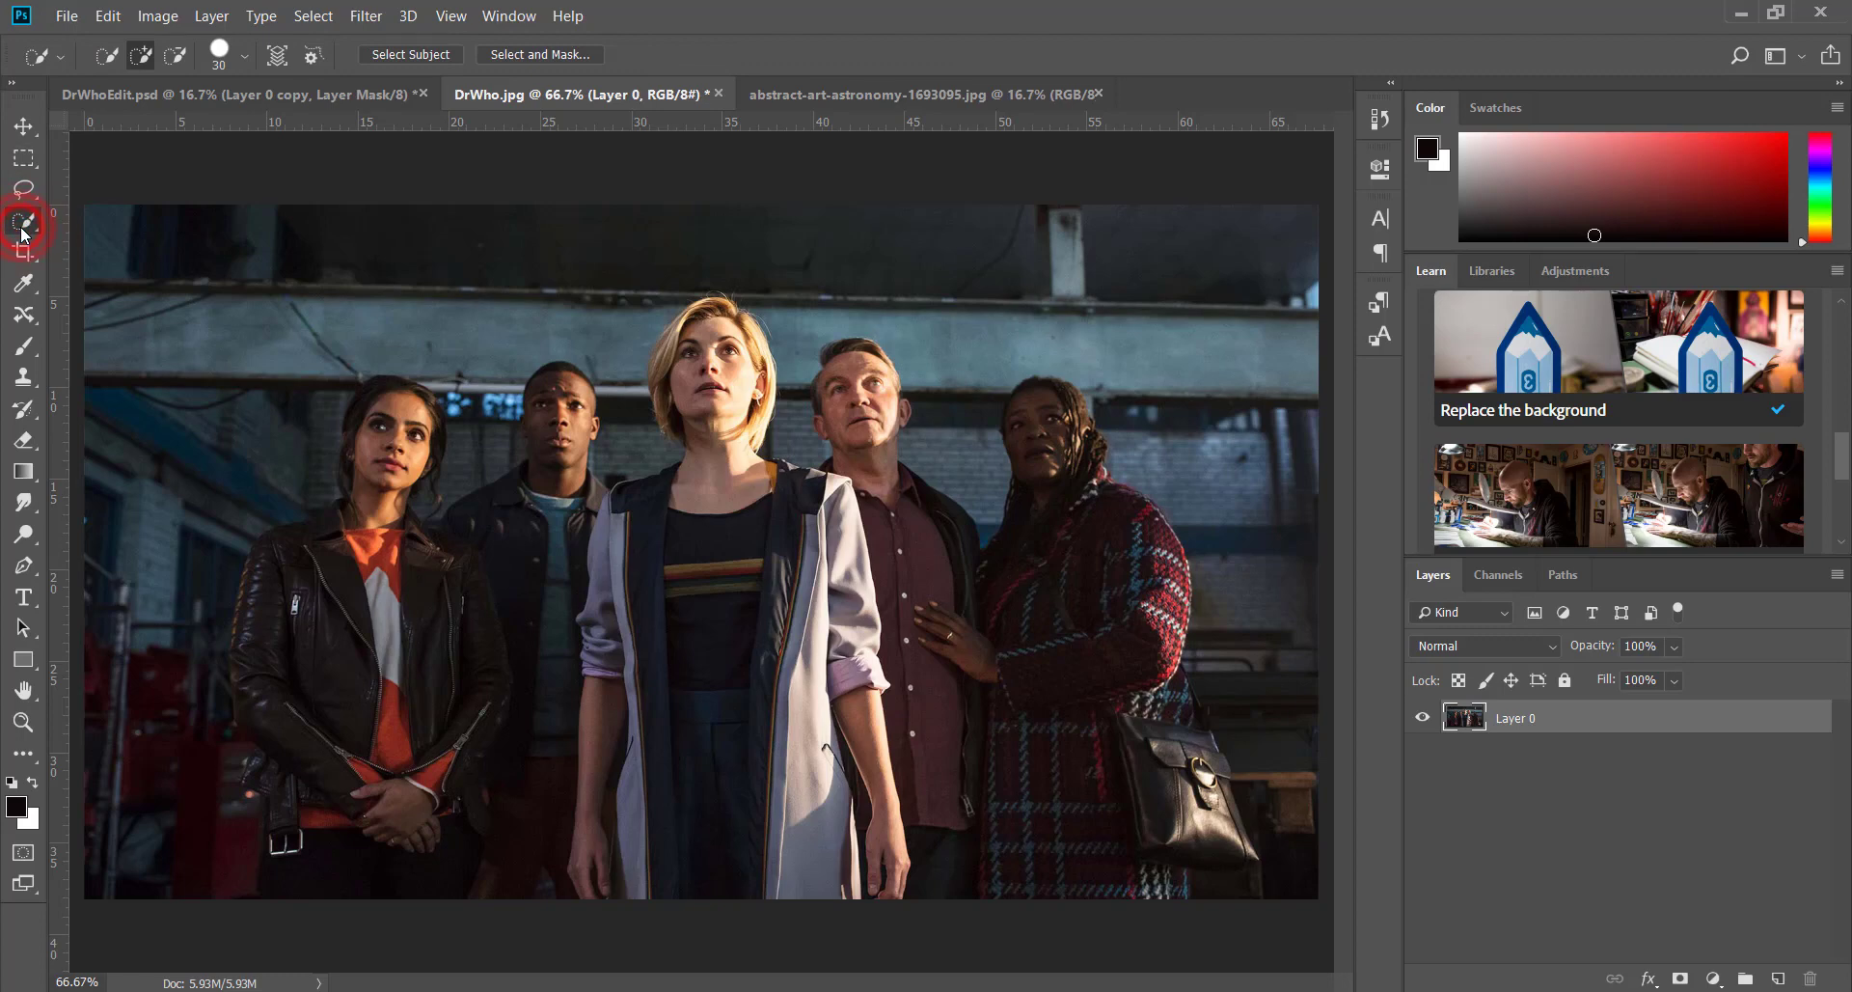
right_click(29, 228)
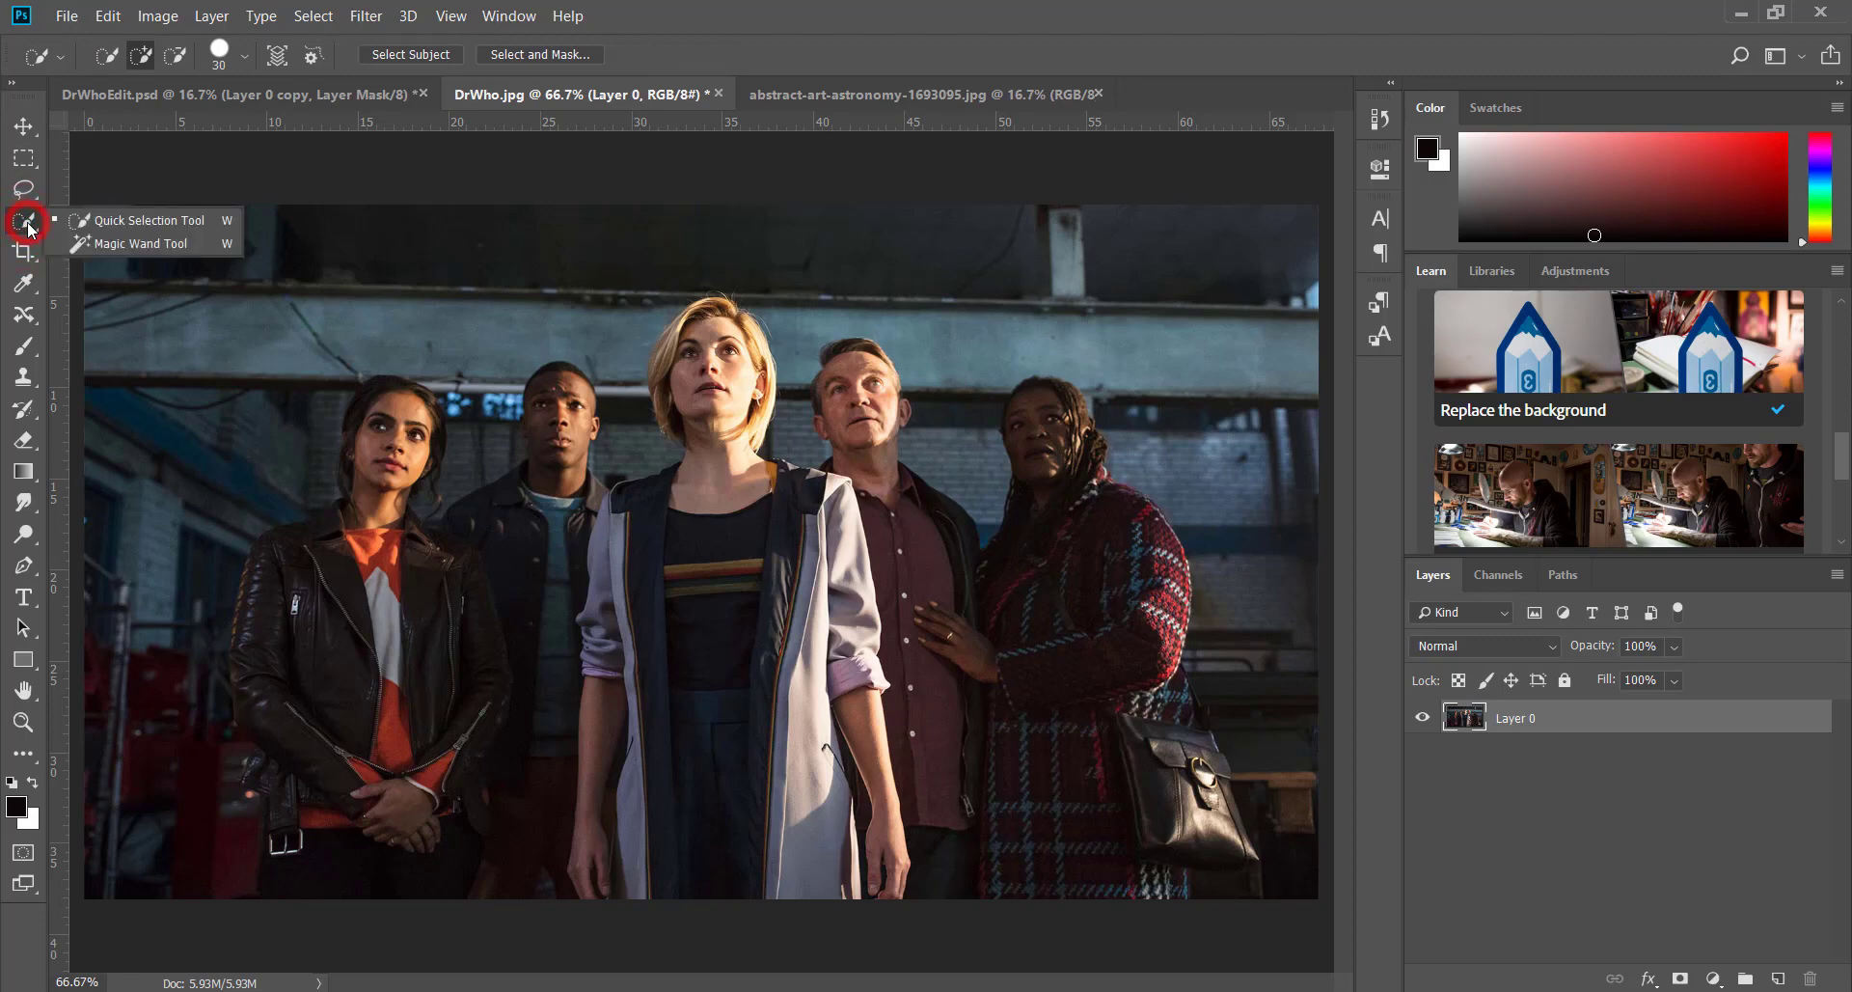
left_click(151, 219)
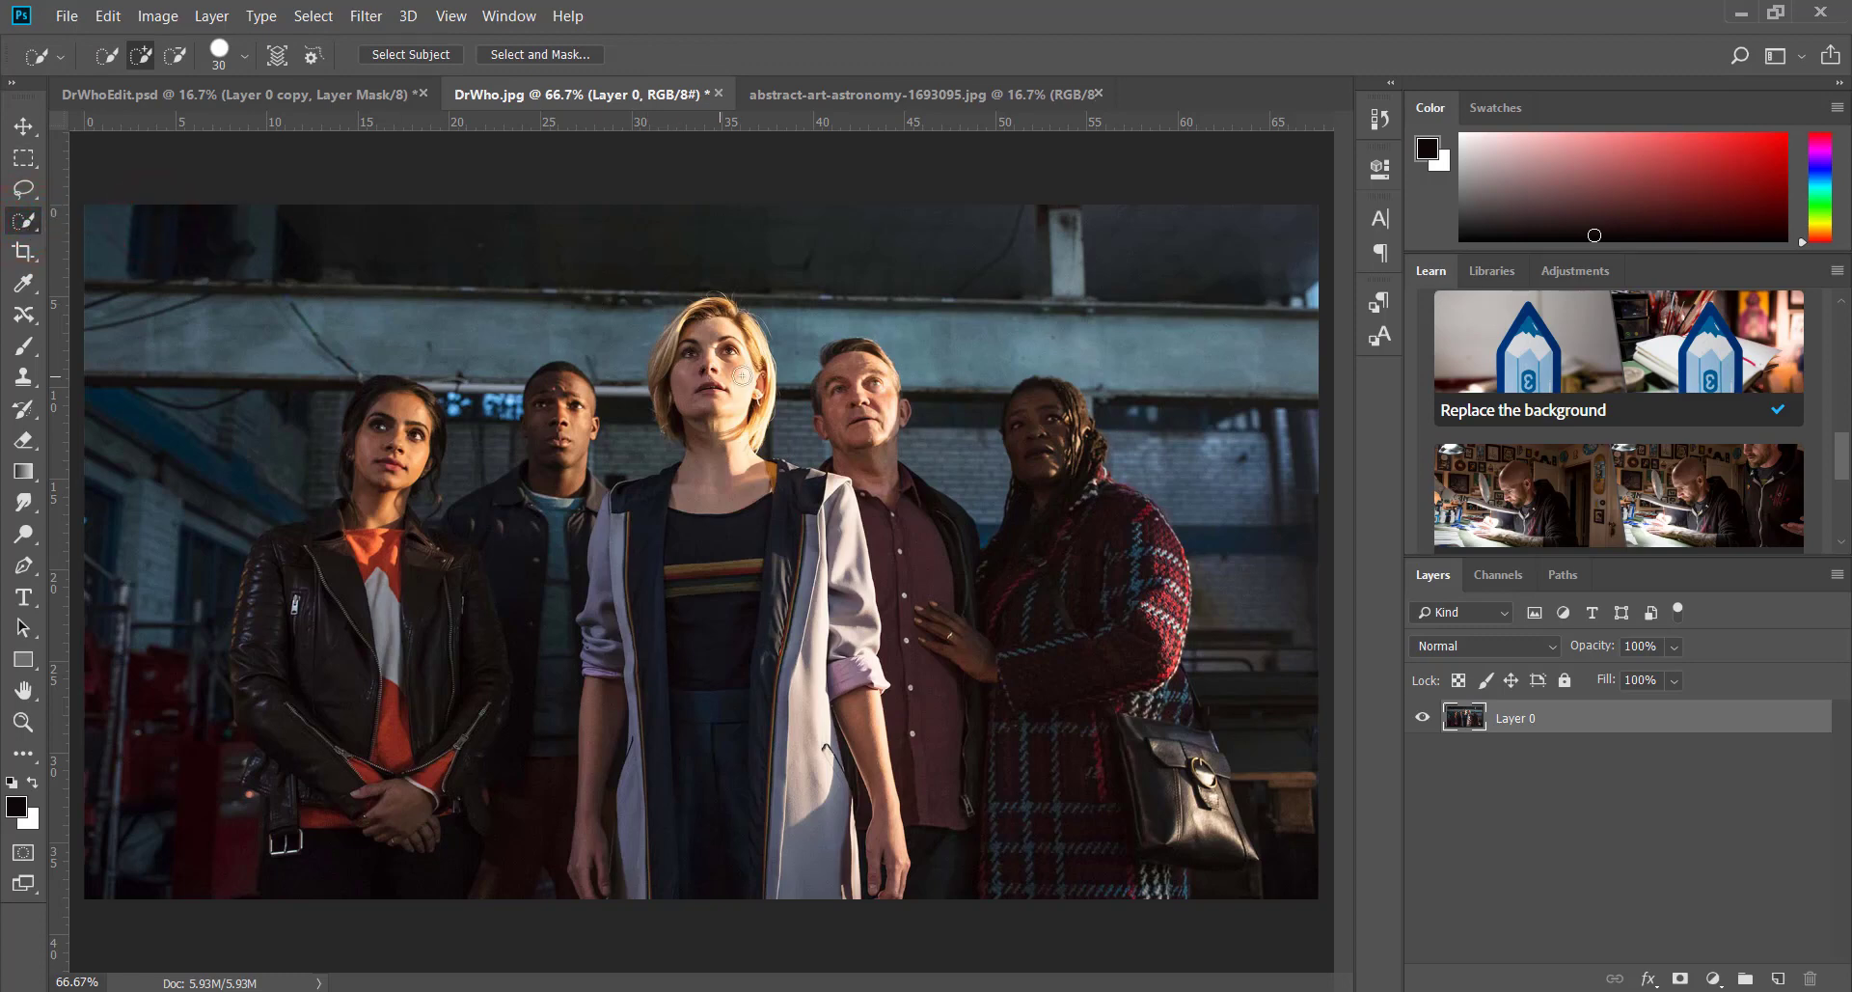
mouse_move(762, 398)
left_mouse_down()
mouse_move(752, 333)
mouse_move(715, 325)
mouse_move(726, 310)
mouse_move(670, 343)
mouse_move(721, 475)
mouse_move(808, 494)
mouse_move(848, 541)
mouse_move(873, 770)
mouse_move(793, 820)
mouse_move(791, 854)
left_mouse_up()
mouse_move(659, 873)
left_mouse_down()
mouse_move(588, 858)
mouse_move(614, 700)
mouse_move(601, 644)
left_mouse_up()
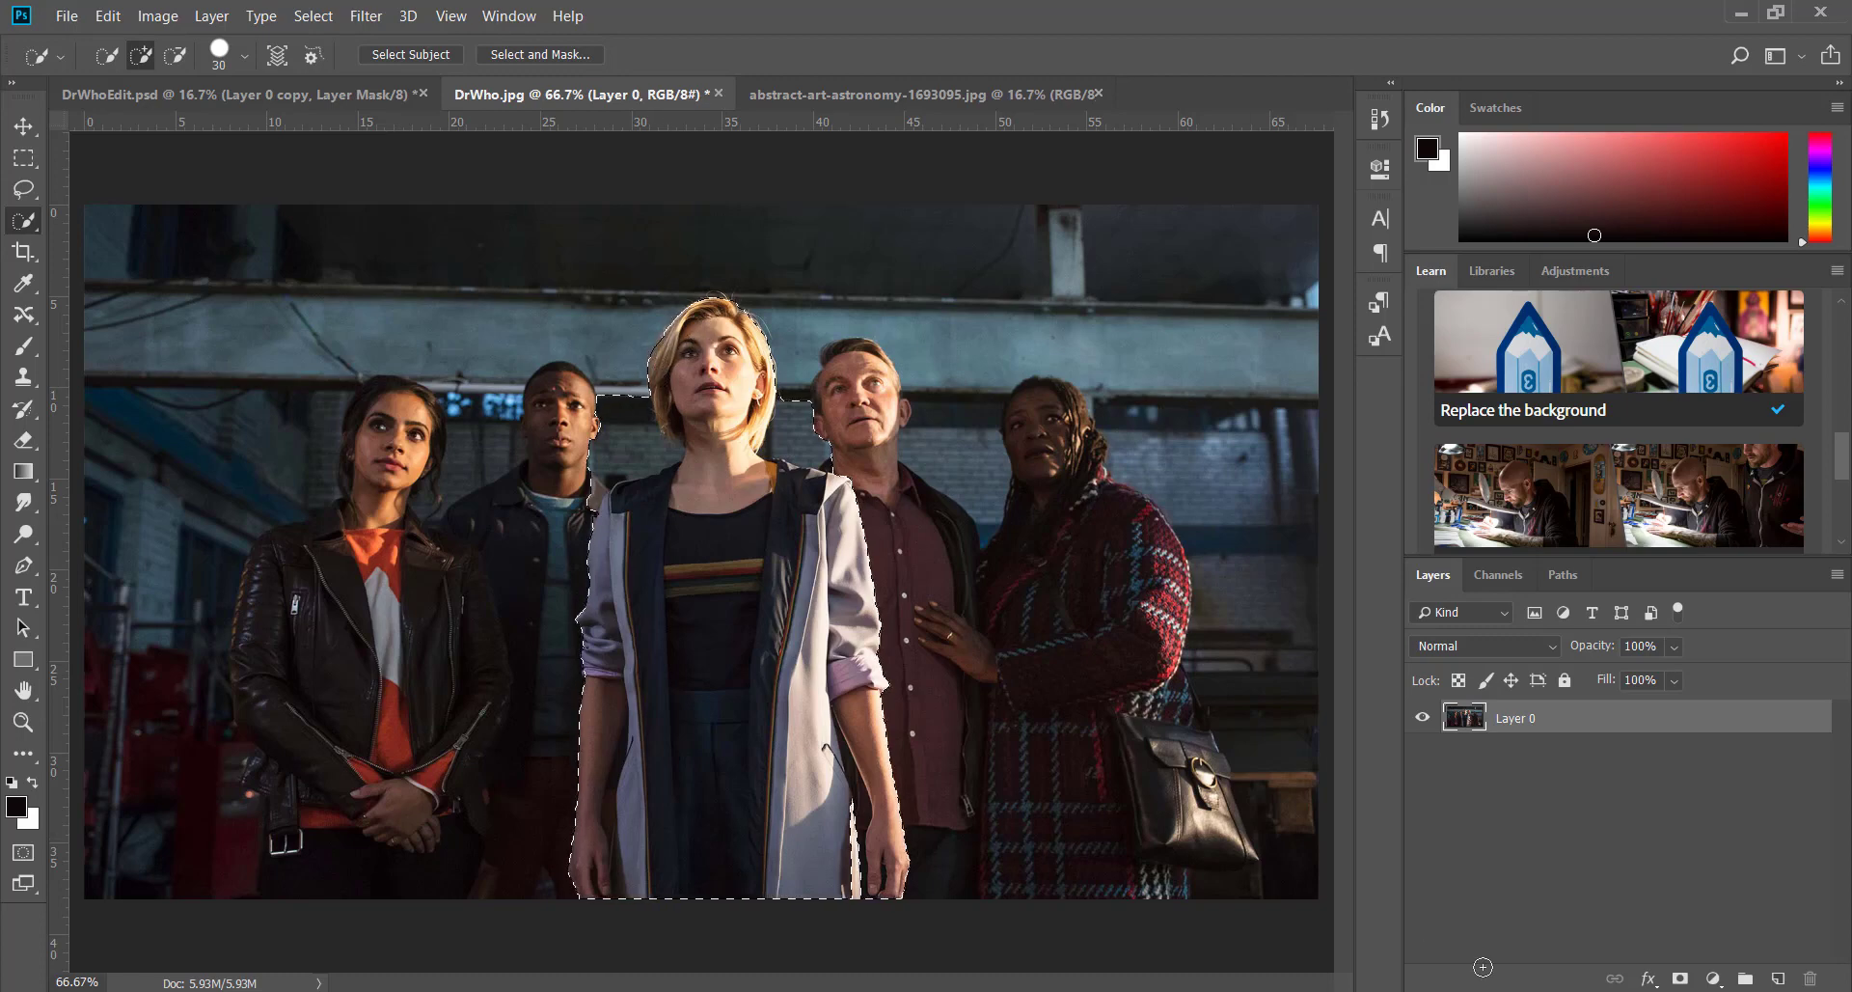
left_click(1680, 978)
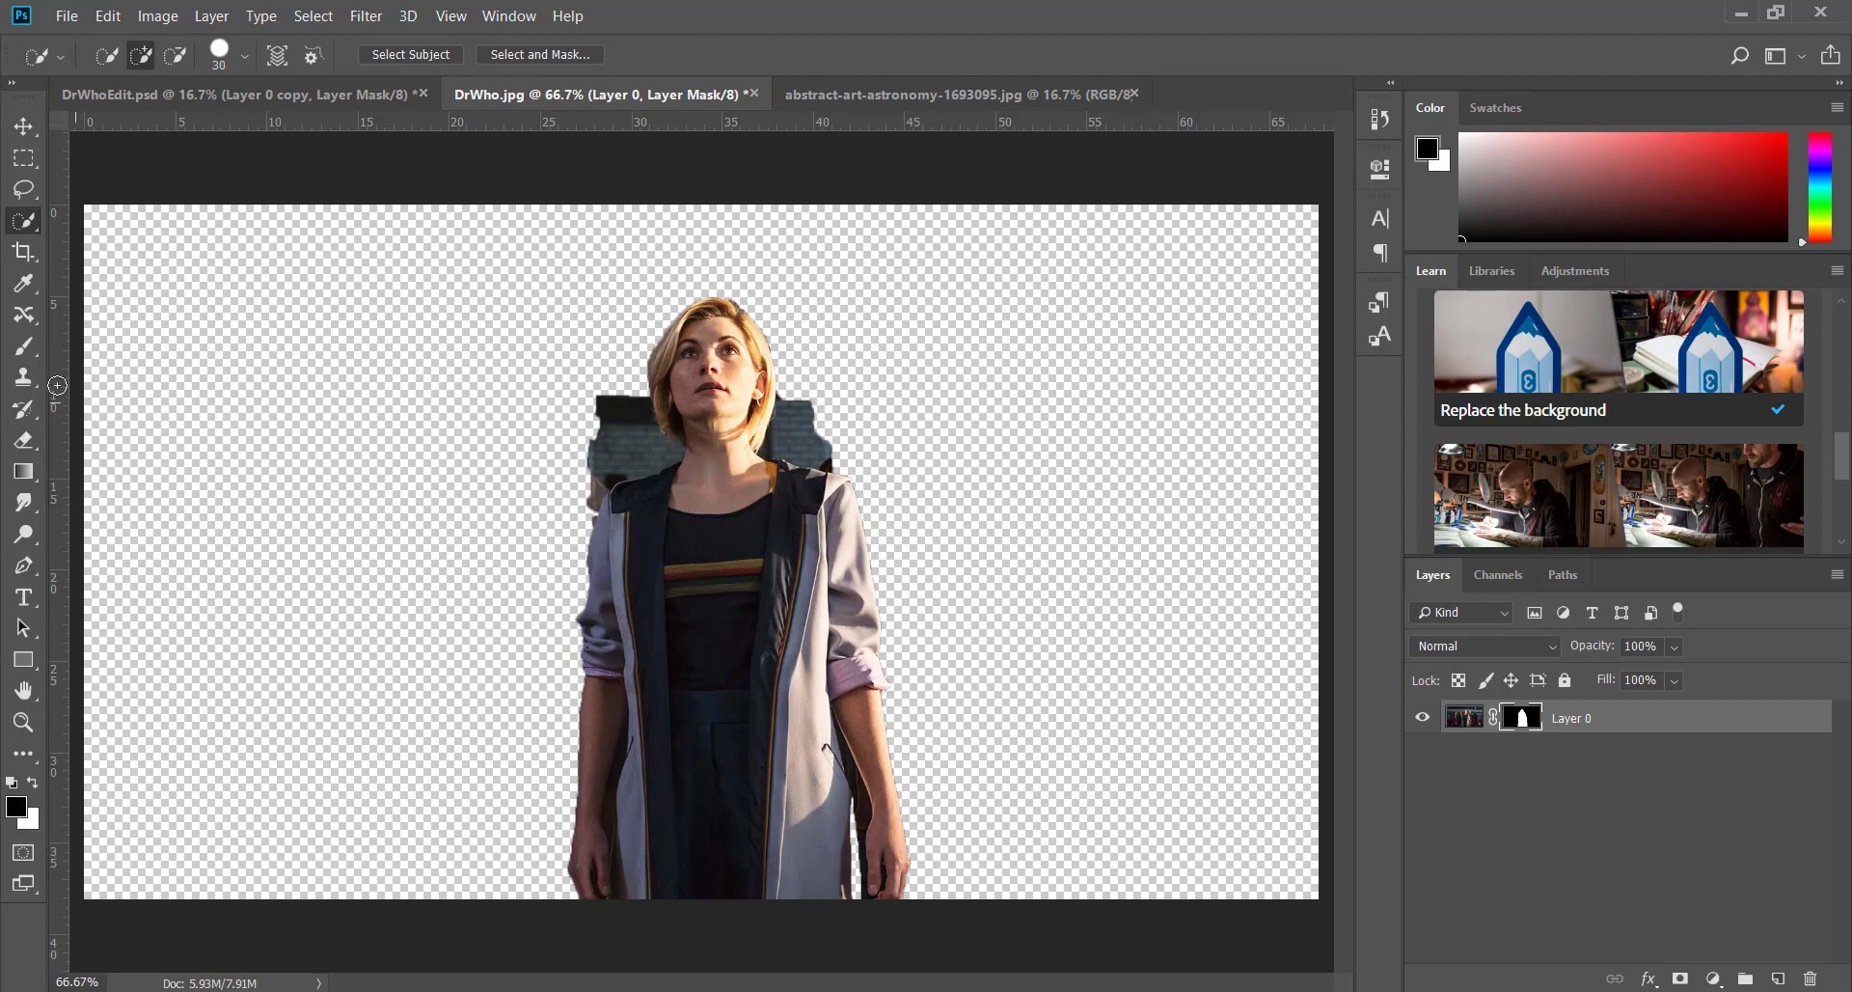
Paint black on the layer mask with the Brush tool to hide leftover background above the woman's shoulder on the image's left side
left_click(23, 353)
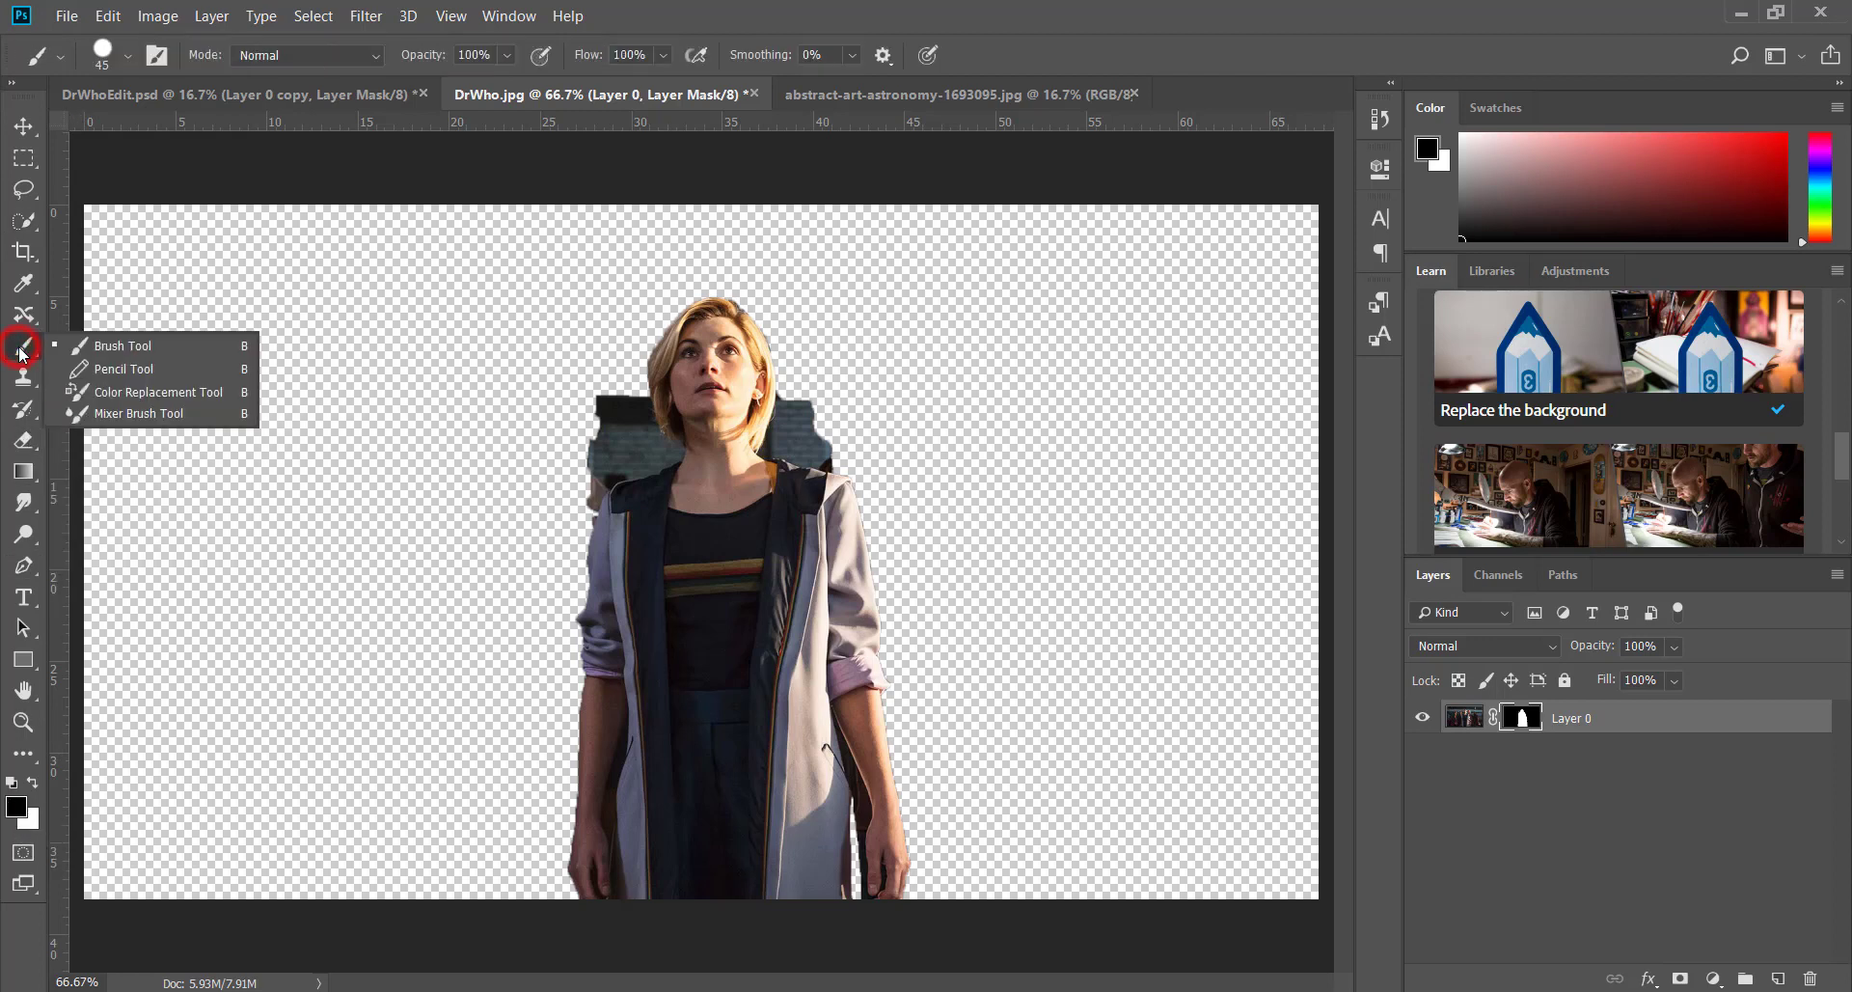
left_click(109, 356)
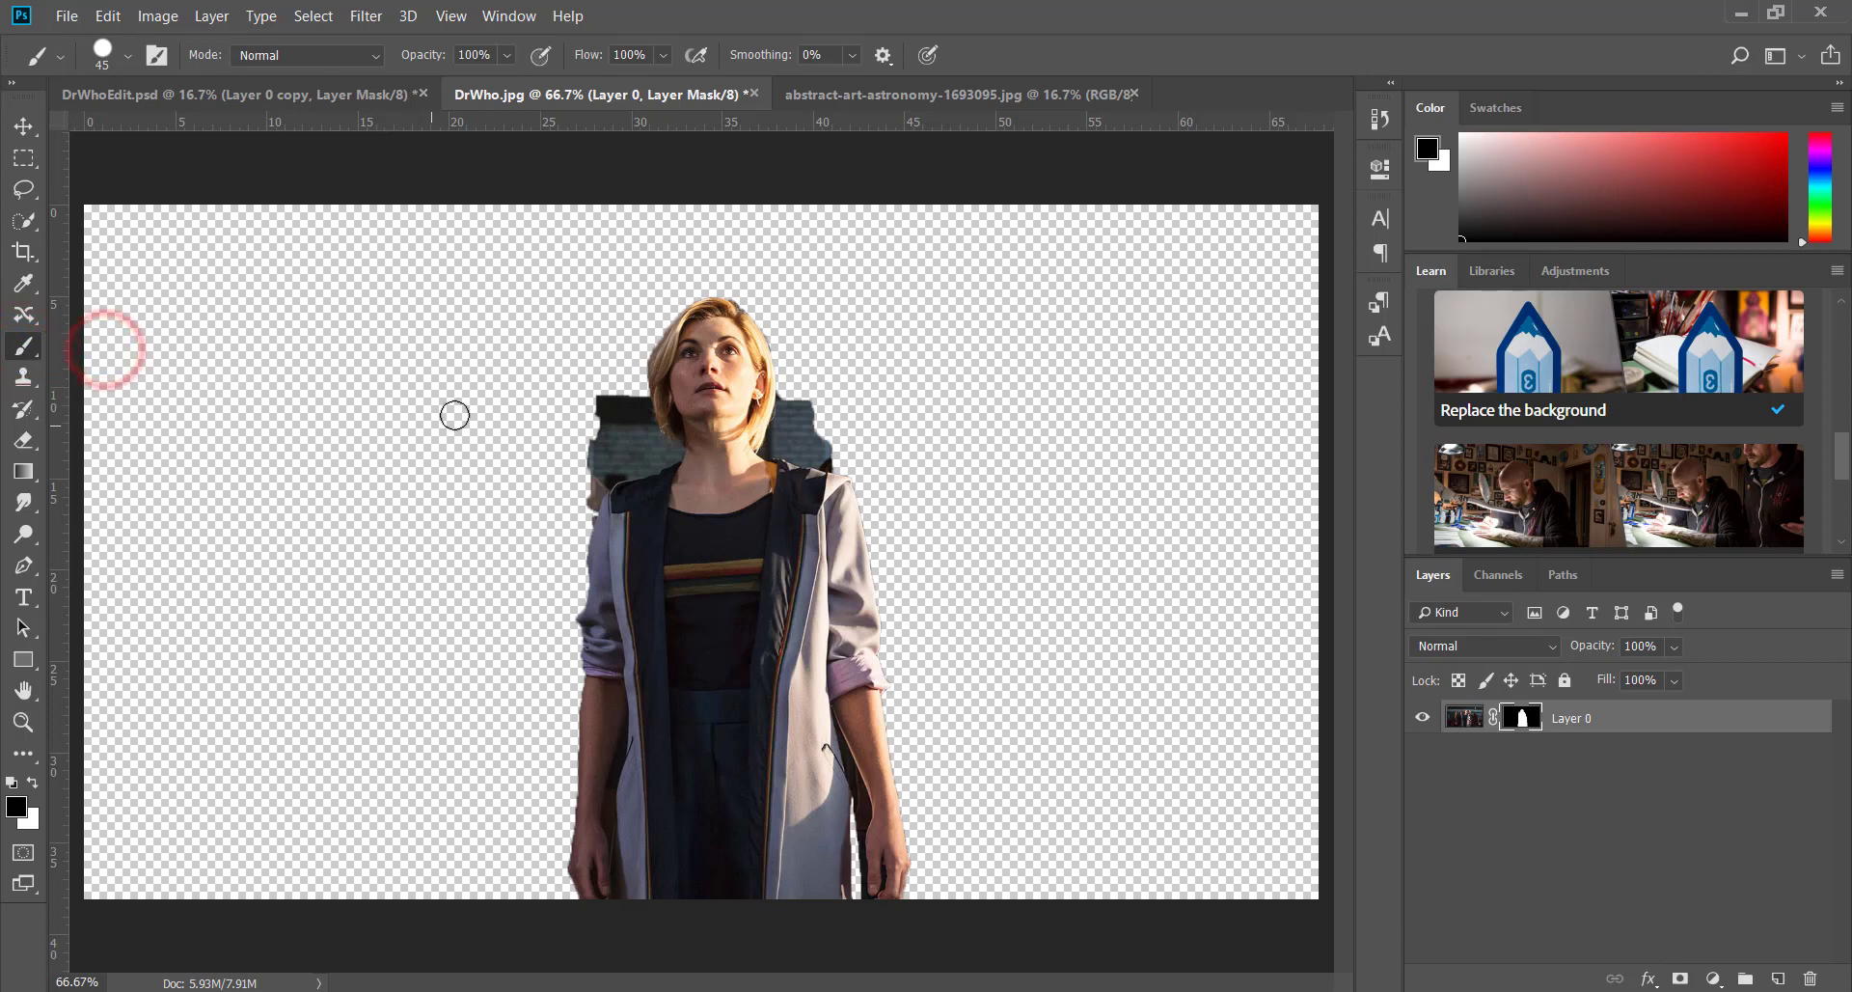
left_click(613, 400)
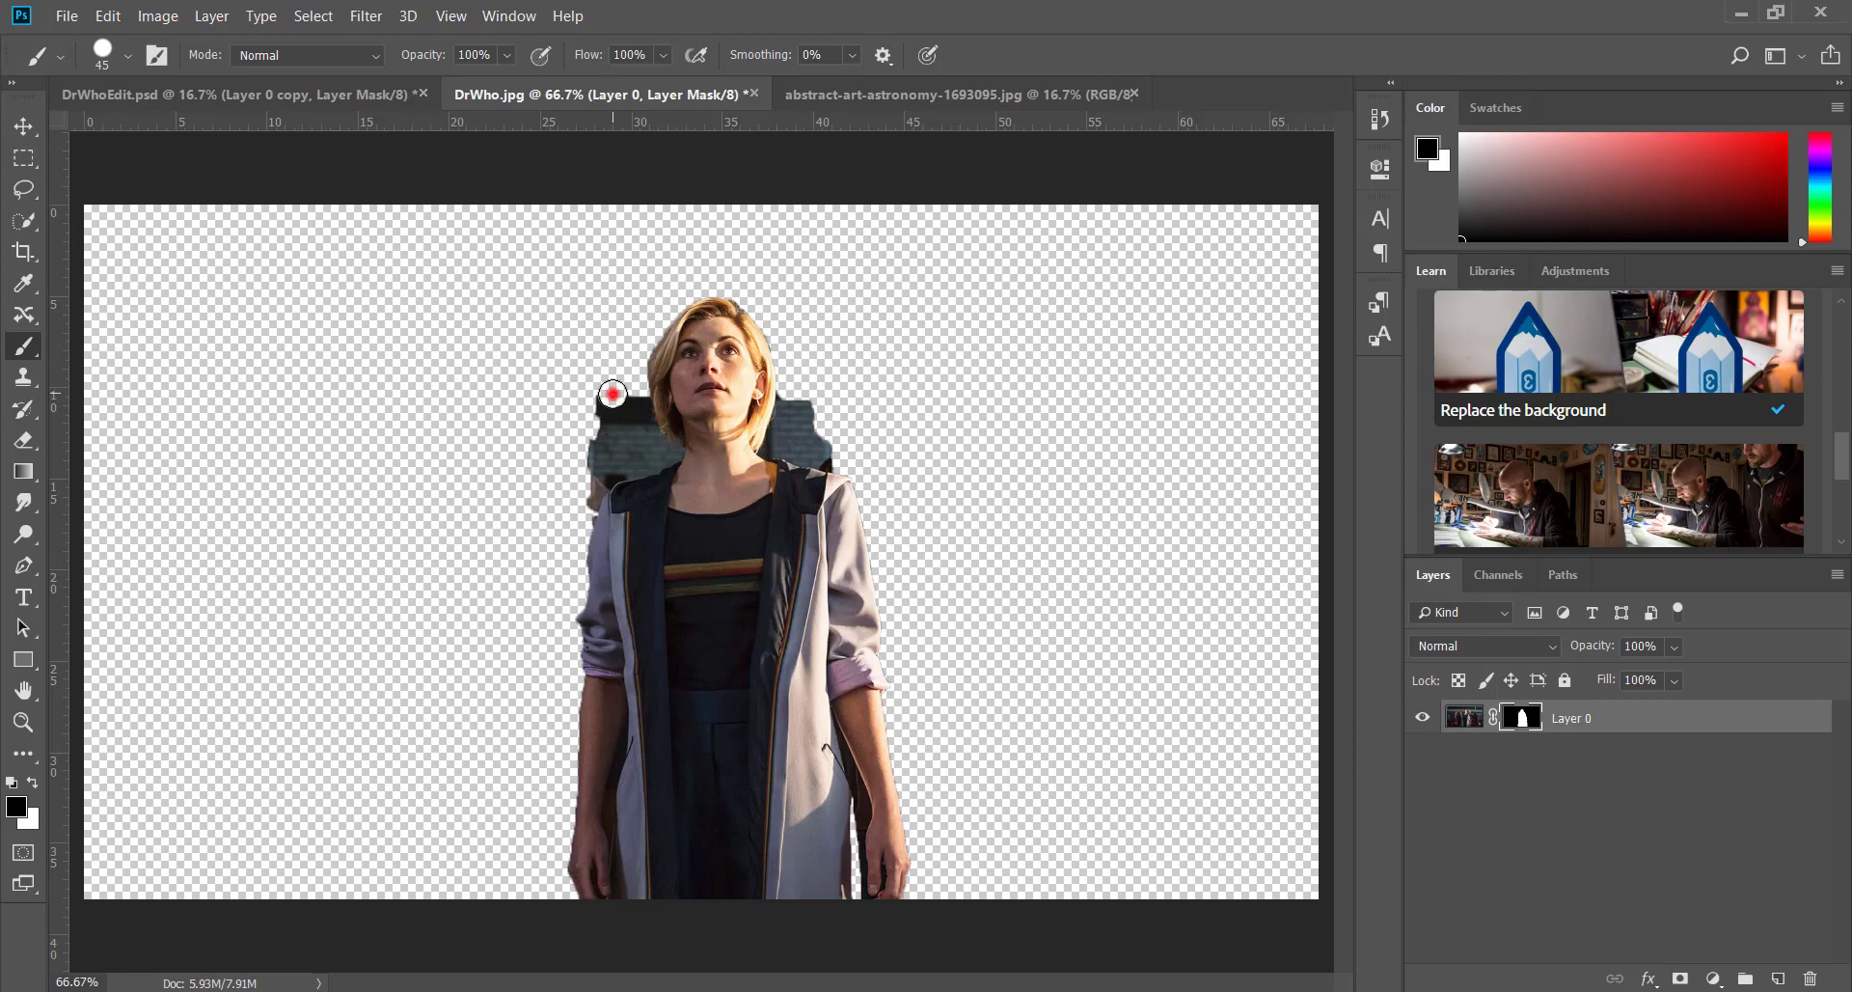
mouse_move(616, 408)
left_mouse_down()
mouse_move(574, 470)
mouse_move(601, 459)
mouse_move(621, 405)
mouse_move(562, 469)
left_mouse_up()
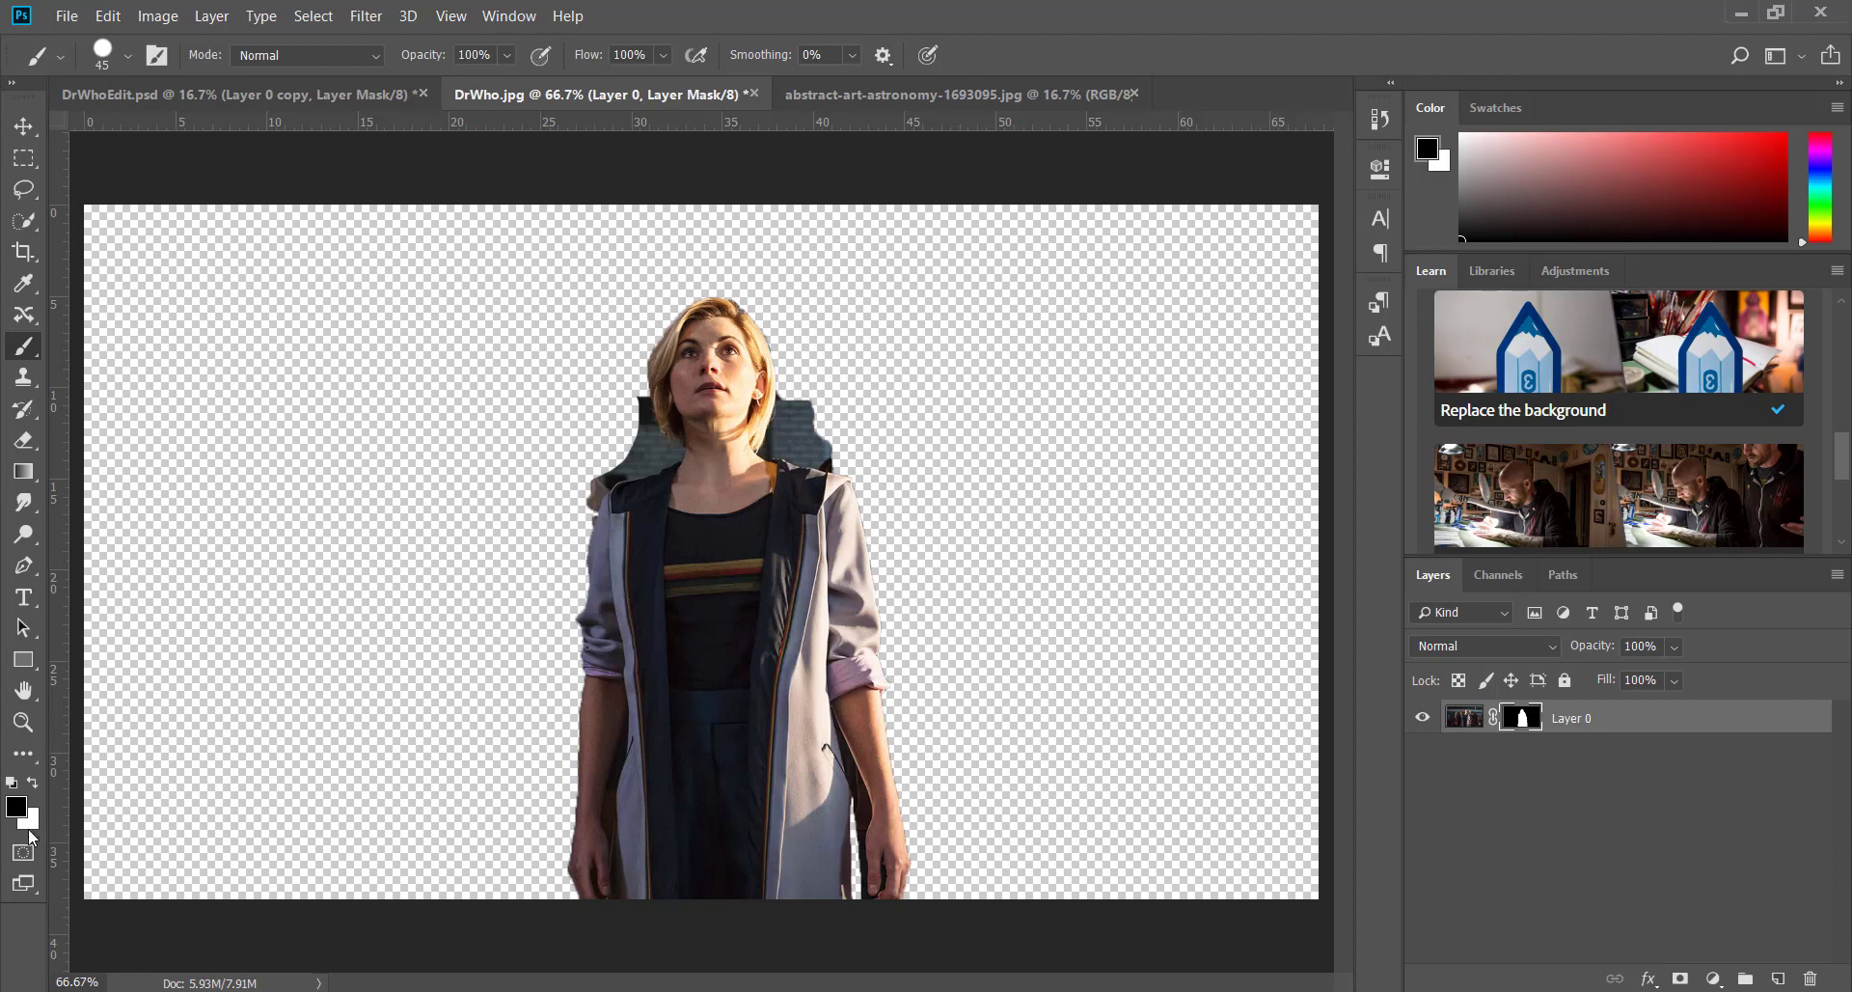
Make white the foreground colour and paint on the mask to reveal parts of the people on both sides of the blonde woman
left_click(32, 831)
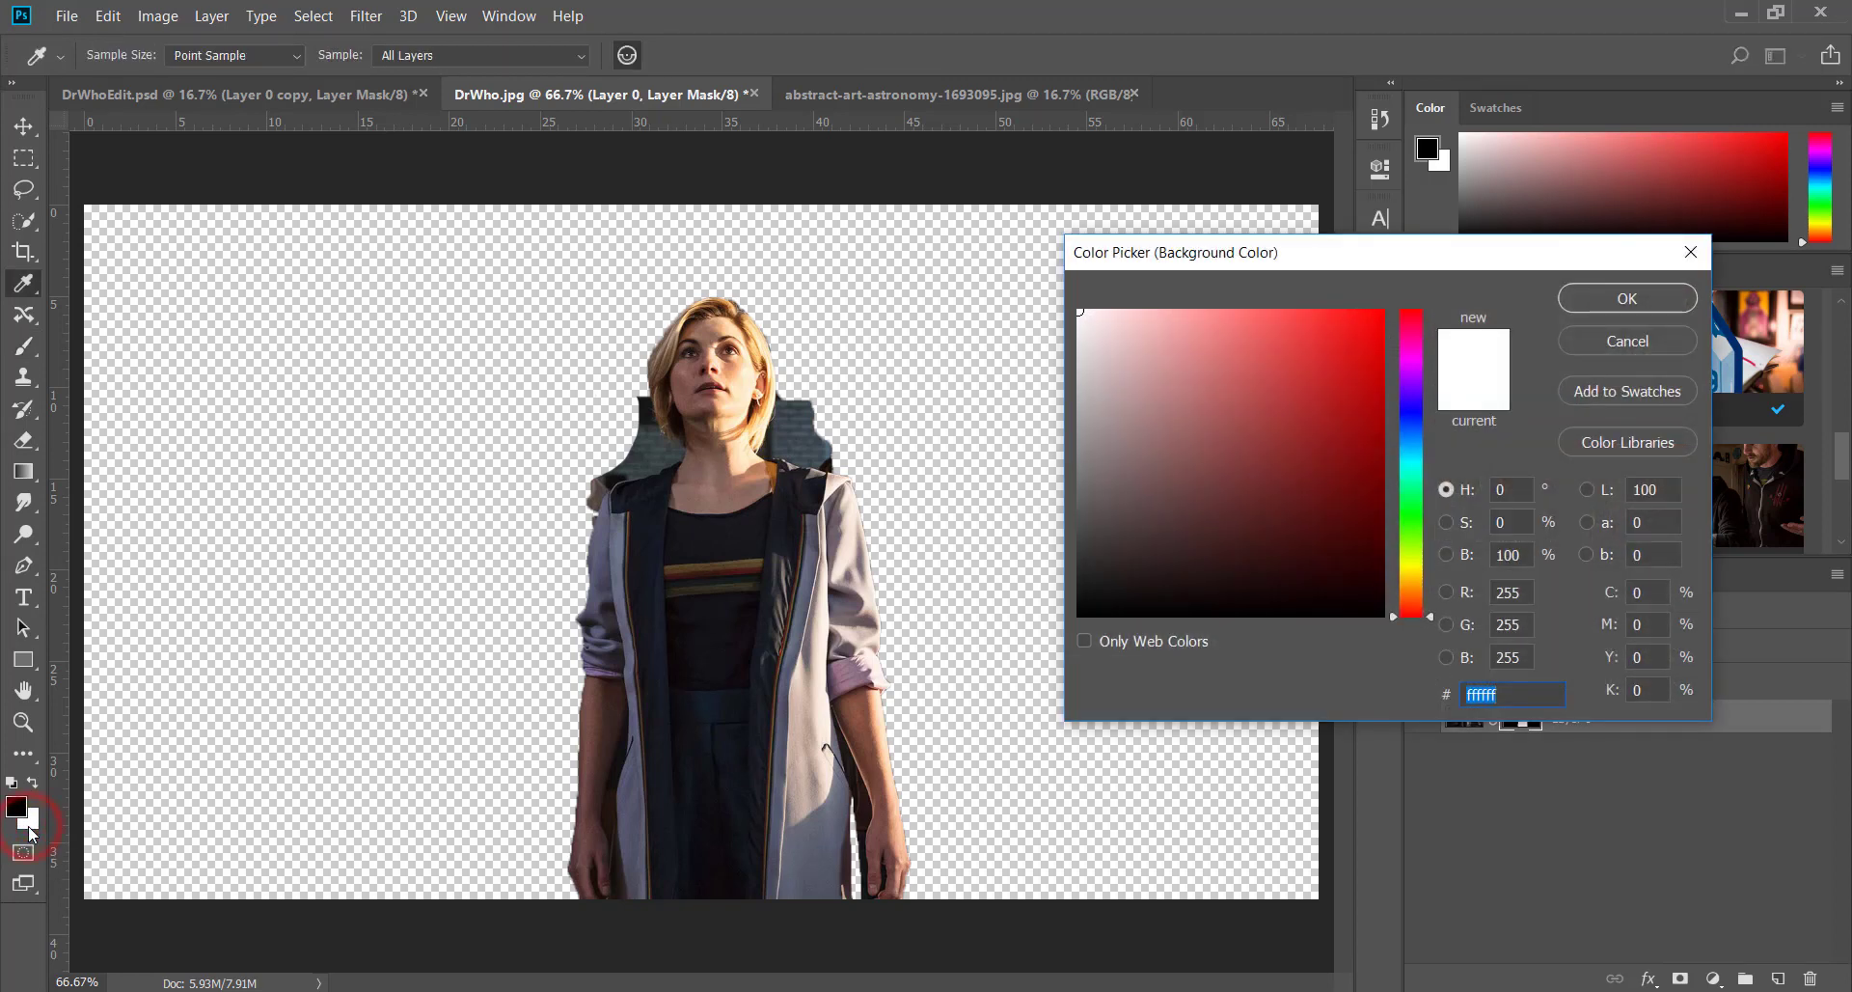
left_click(1617, 337)
key("x")
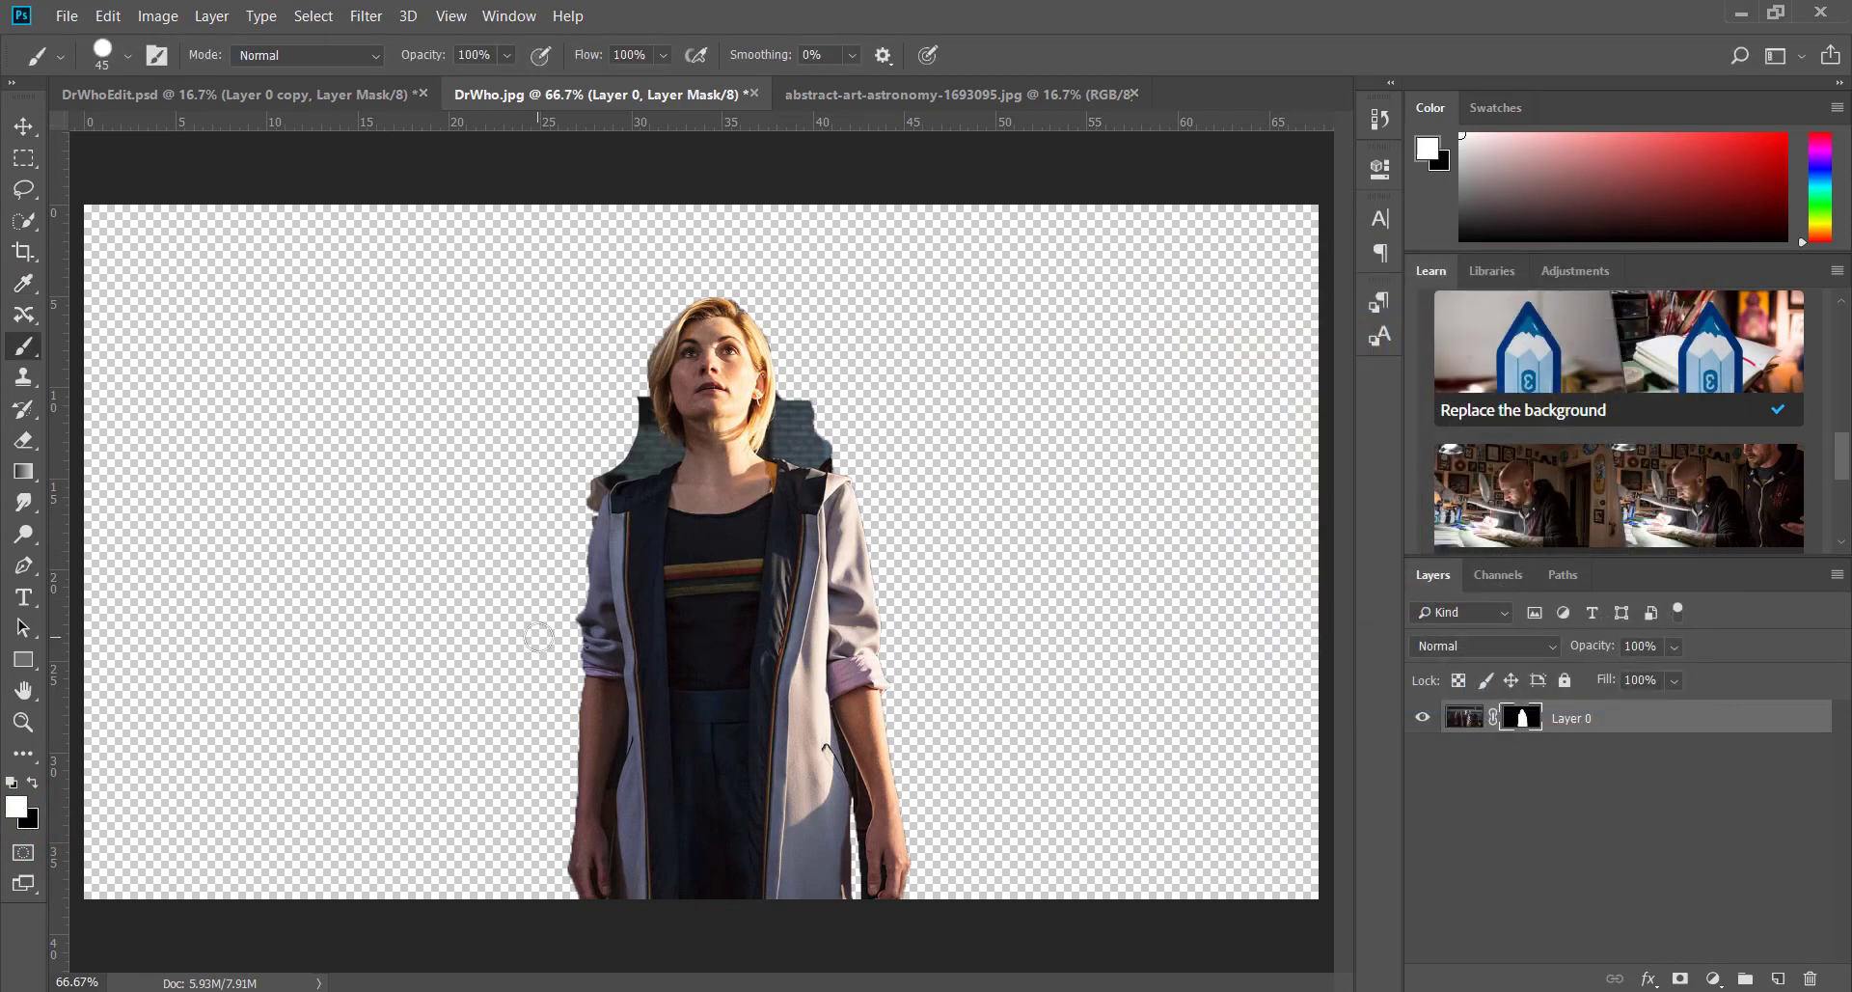
left_click(478, 382)
mouse_move(431, 503)
left_mouse_down()
mouse_move(320, 400)
mouse_move(470, 684)
mouse_move(348, 483)
mouse_move(496, 438)
mouse_move(303, 473)
mouse_move(386, 482)
mouse_move(417, 409)
mouse_move(321, 458)
mouse_move(314, 381)
mouse_move(313, 415)
mouse_move(394, 438)
mouse_move(431, 597)
mouse_move(344, 532)
mouse_move(405, 524)
left_mouse_up()
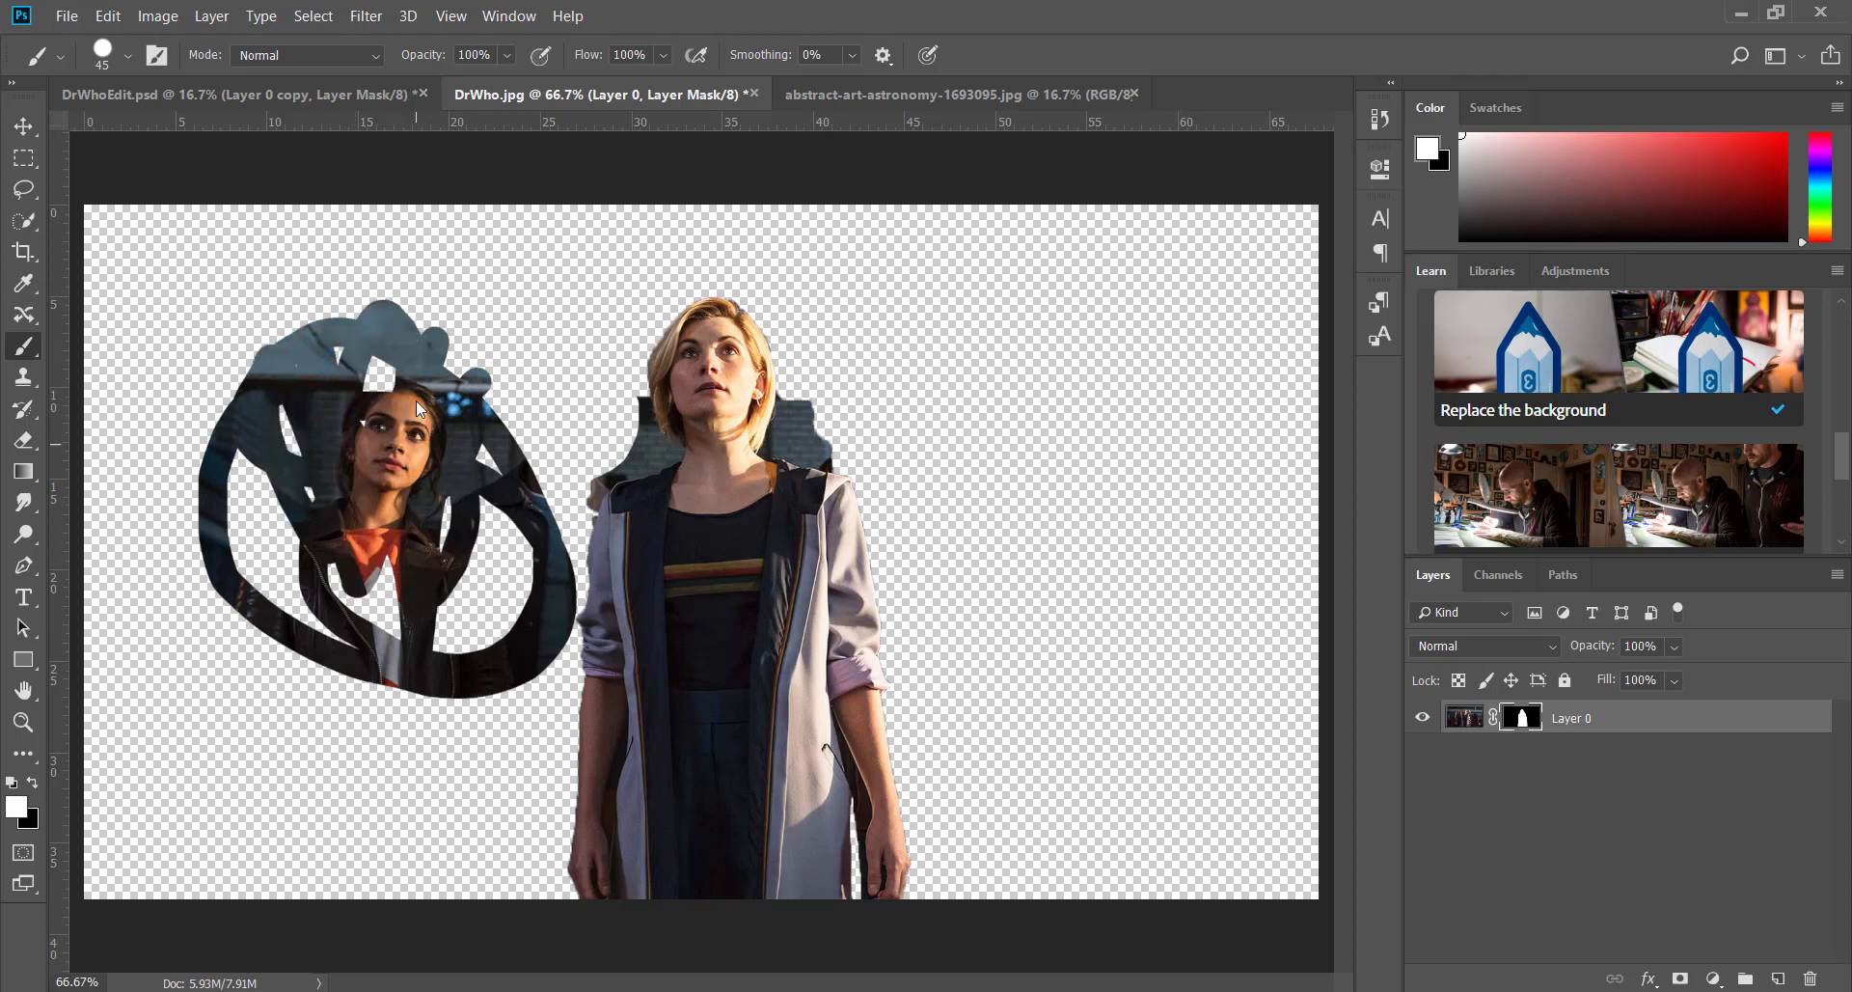
mouse_move(418, 407)
left_mouse_down()
mouse_move(380, 455)
mouse_move(366, 403)
left_mouse_up()
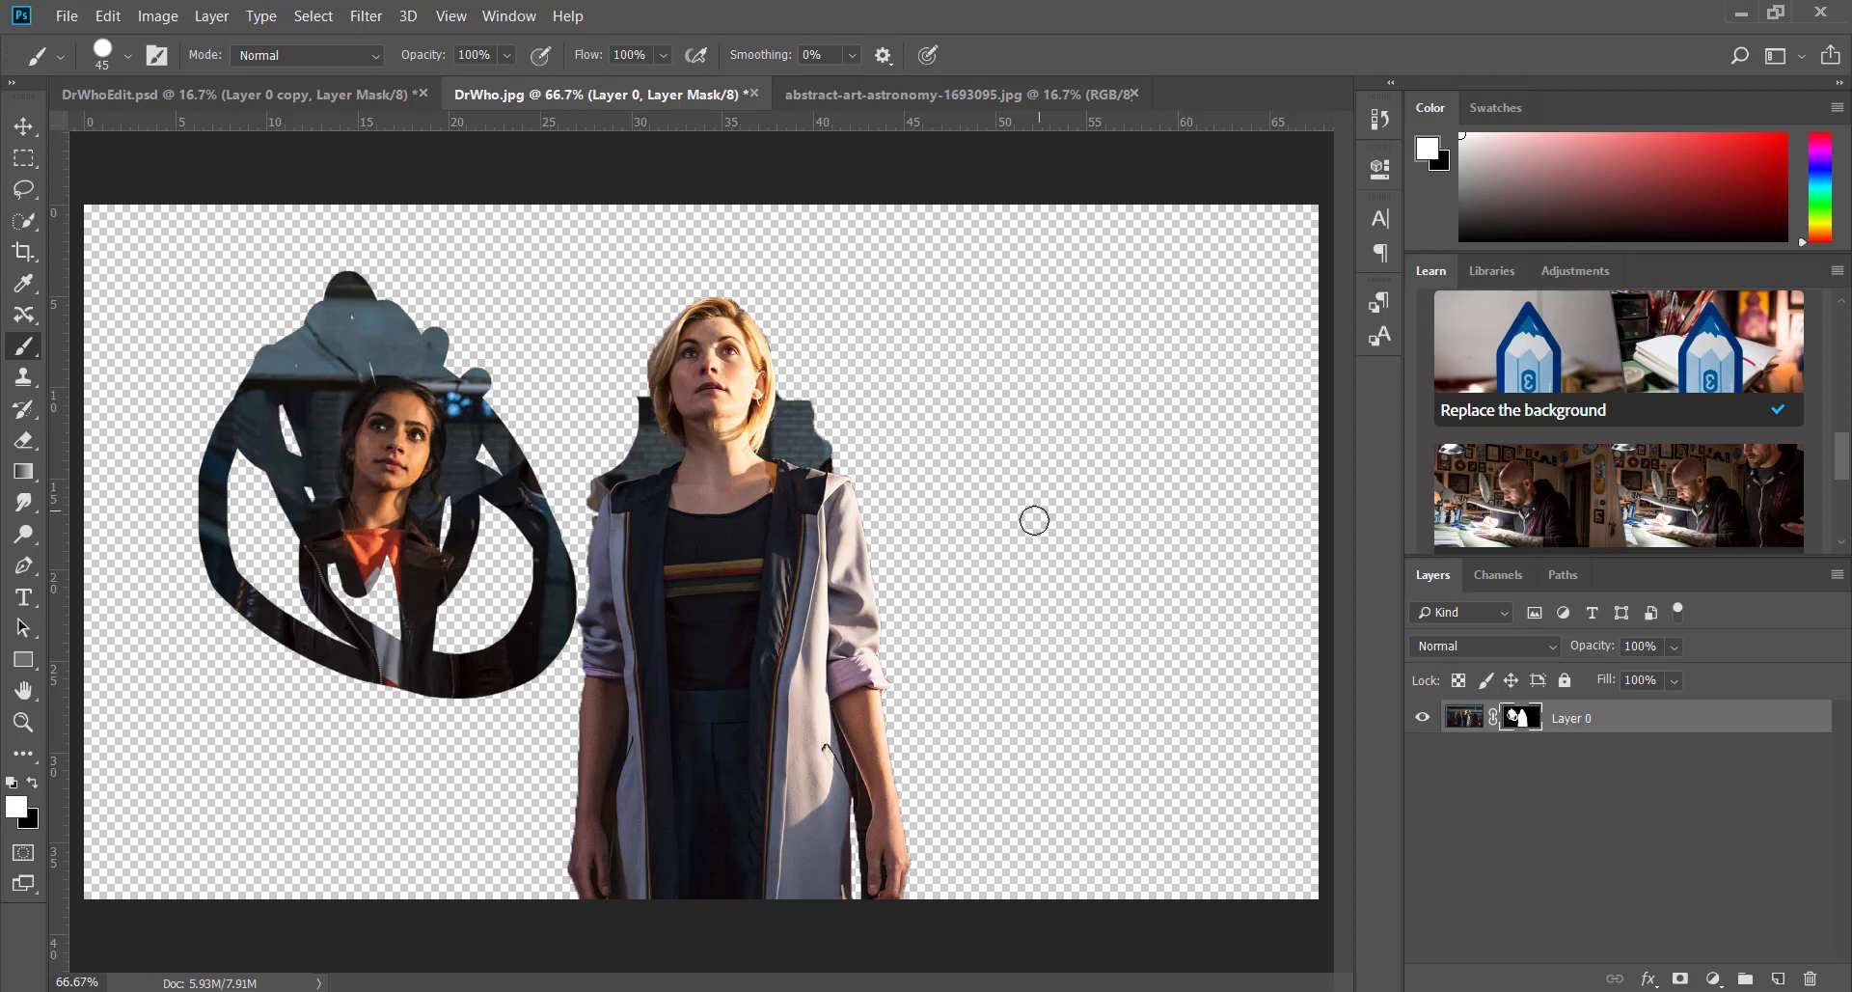
mouse_move(1034, 521)
left_mouse_down()
mouse_move(934, 479)
mouse_move(1035, 527)
mouse_move(1081, 405)
mouse_move(1095, 560)
mouse_move(915, 356)
left_mouse_up()
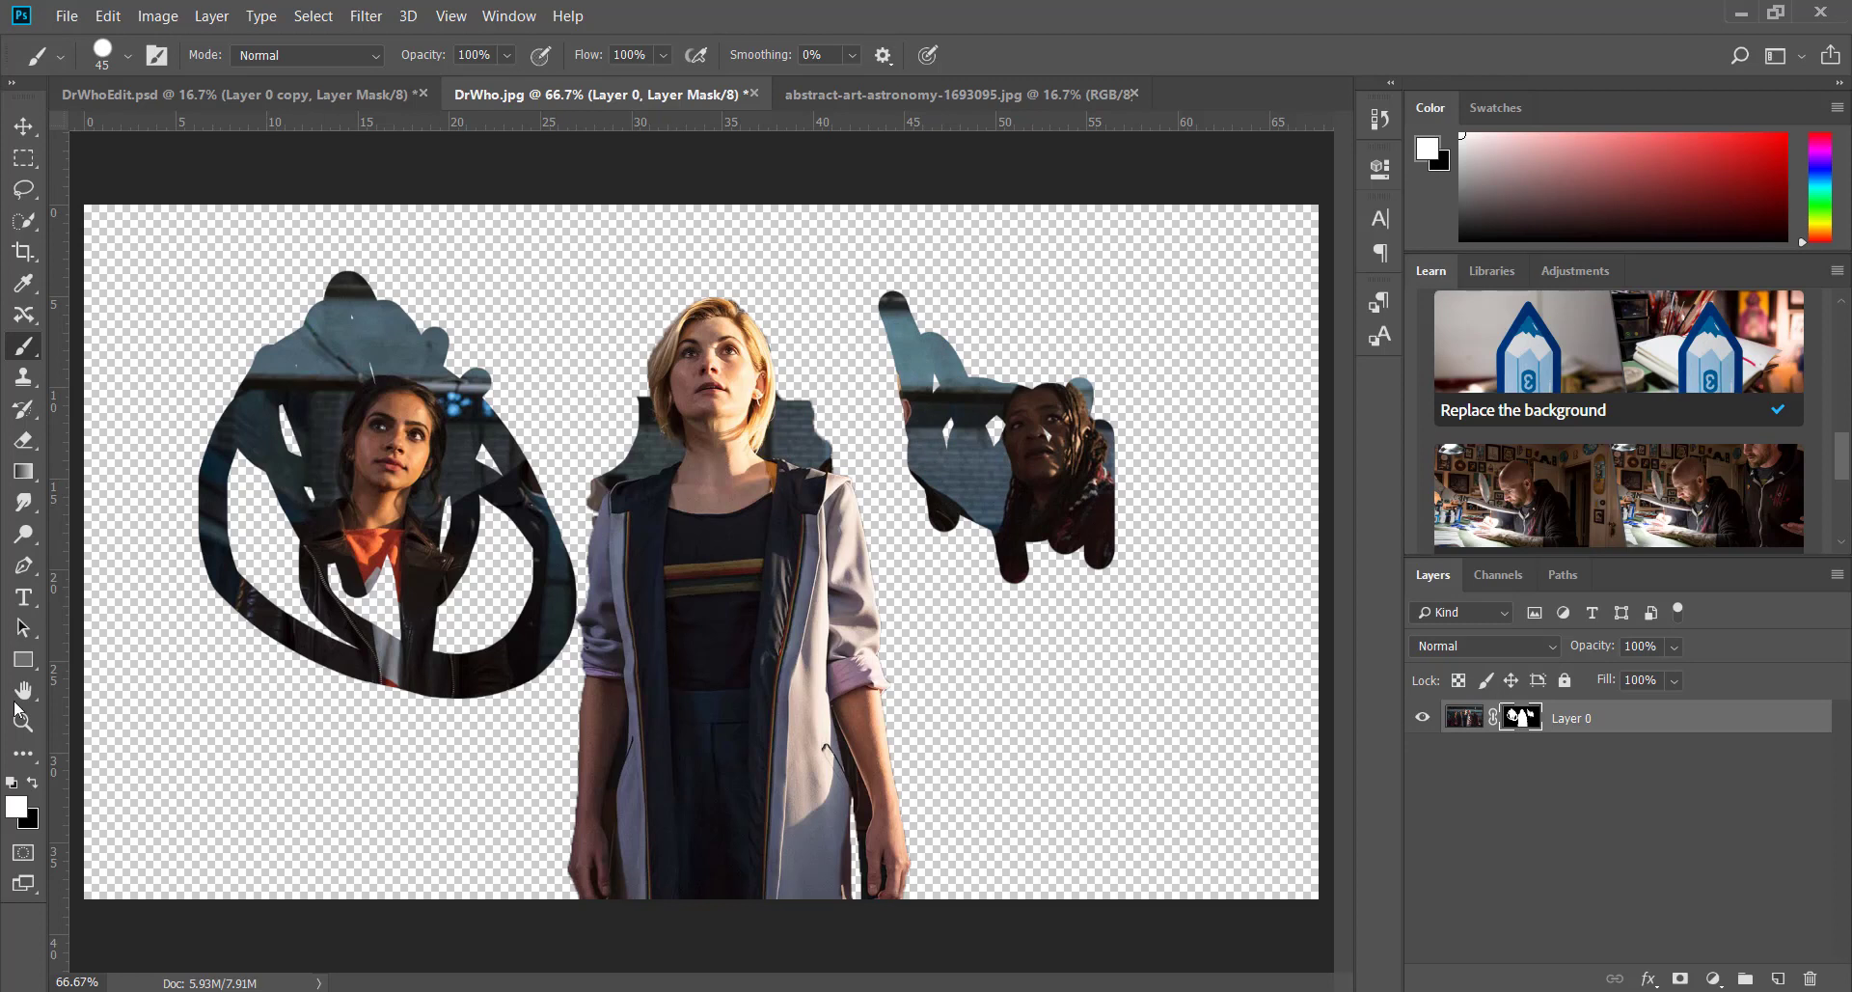
Switch the foreground colour back to black and paint out the revealed people on both sides with a 300 px brush
left_click(36, 786)
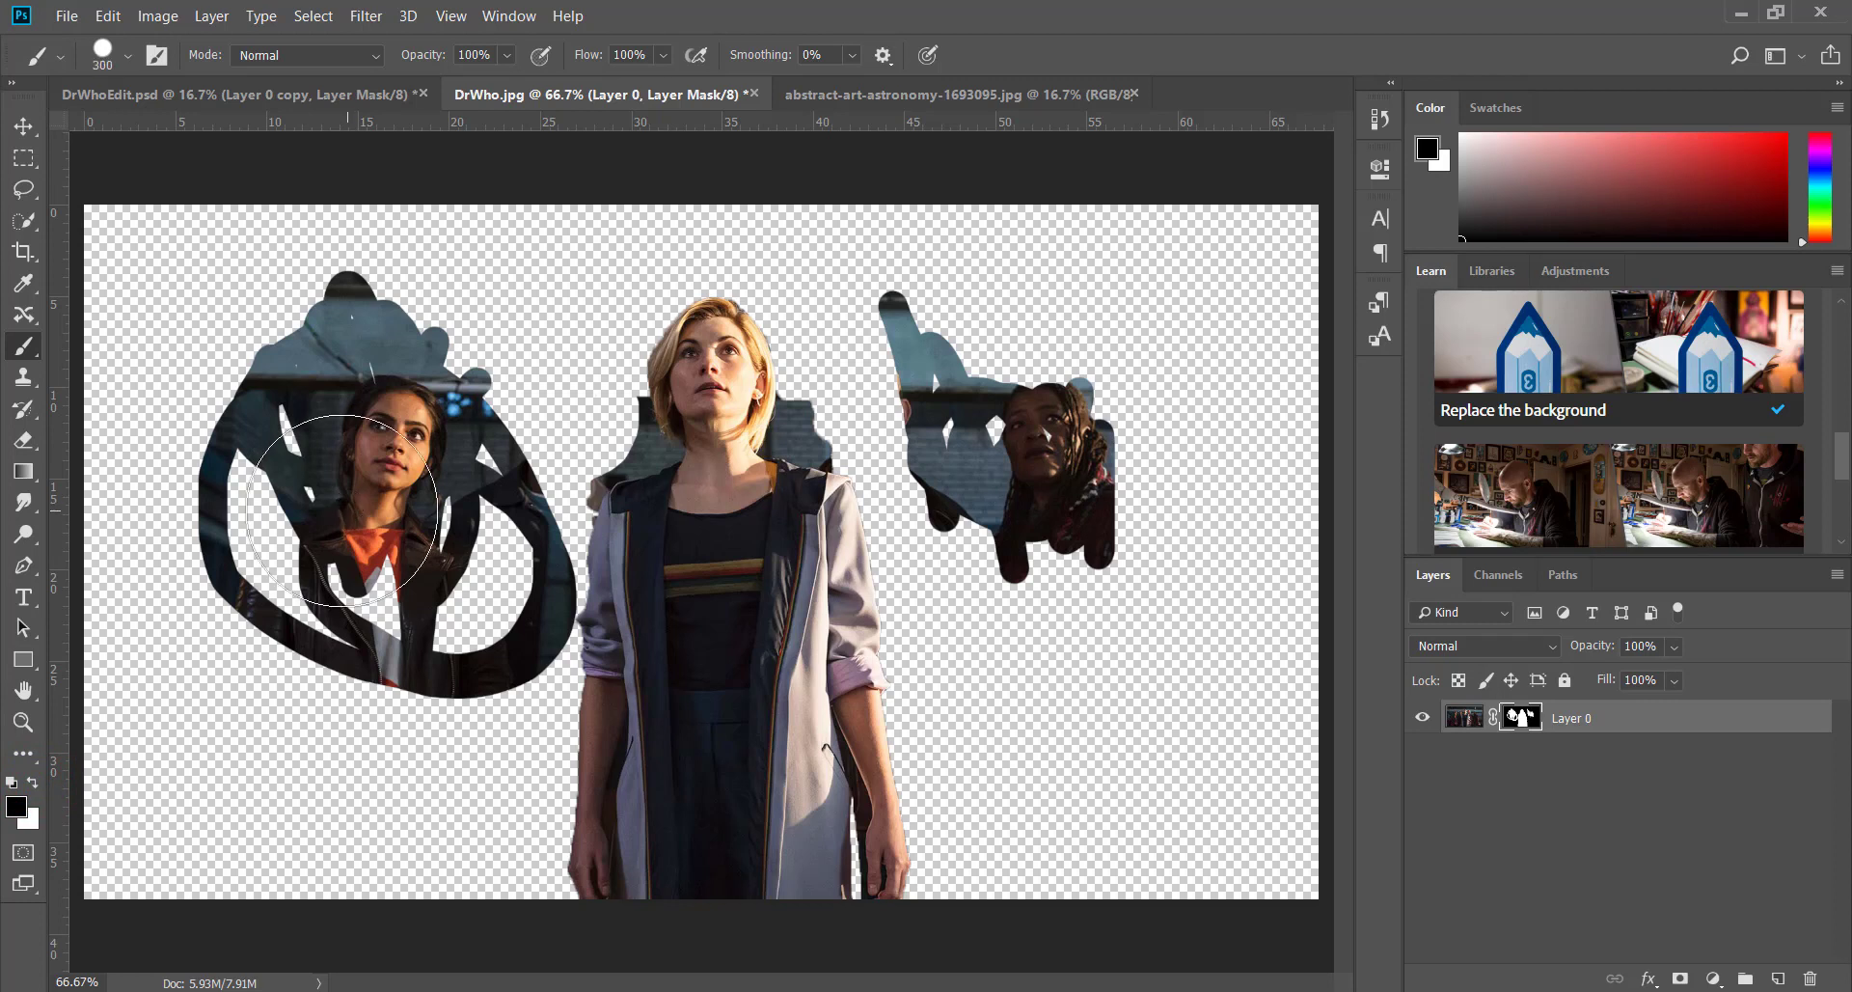
key("bracketright")
key("bracketright")
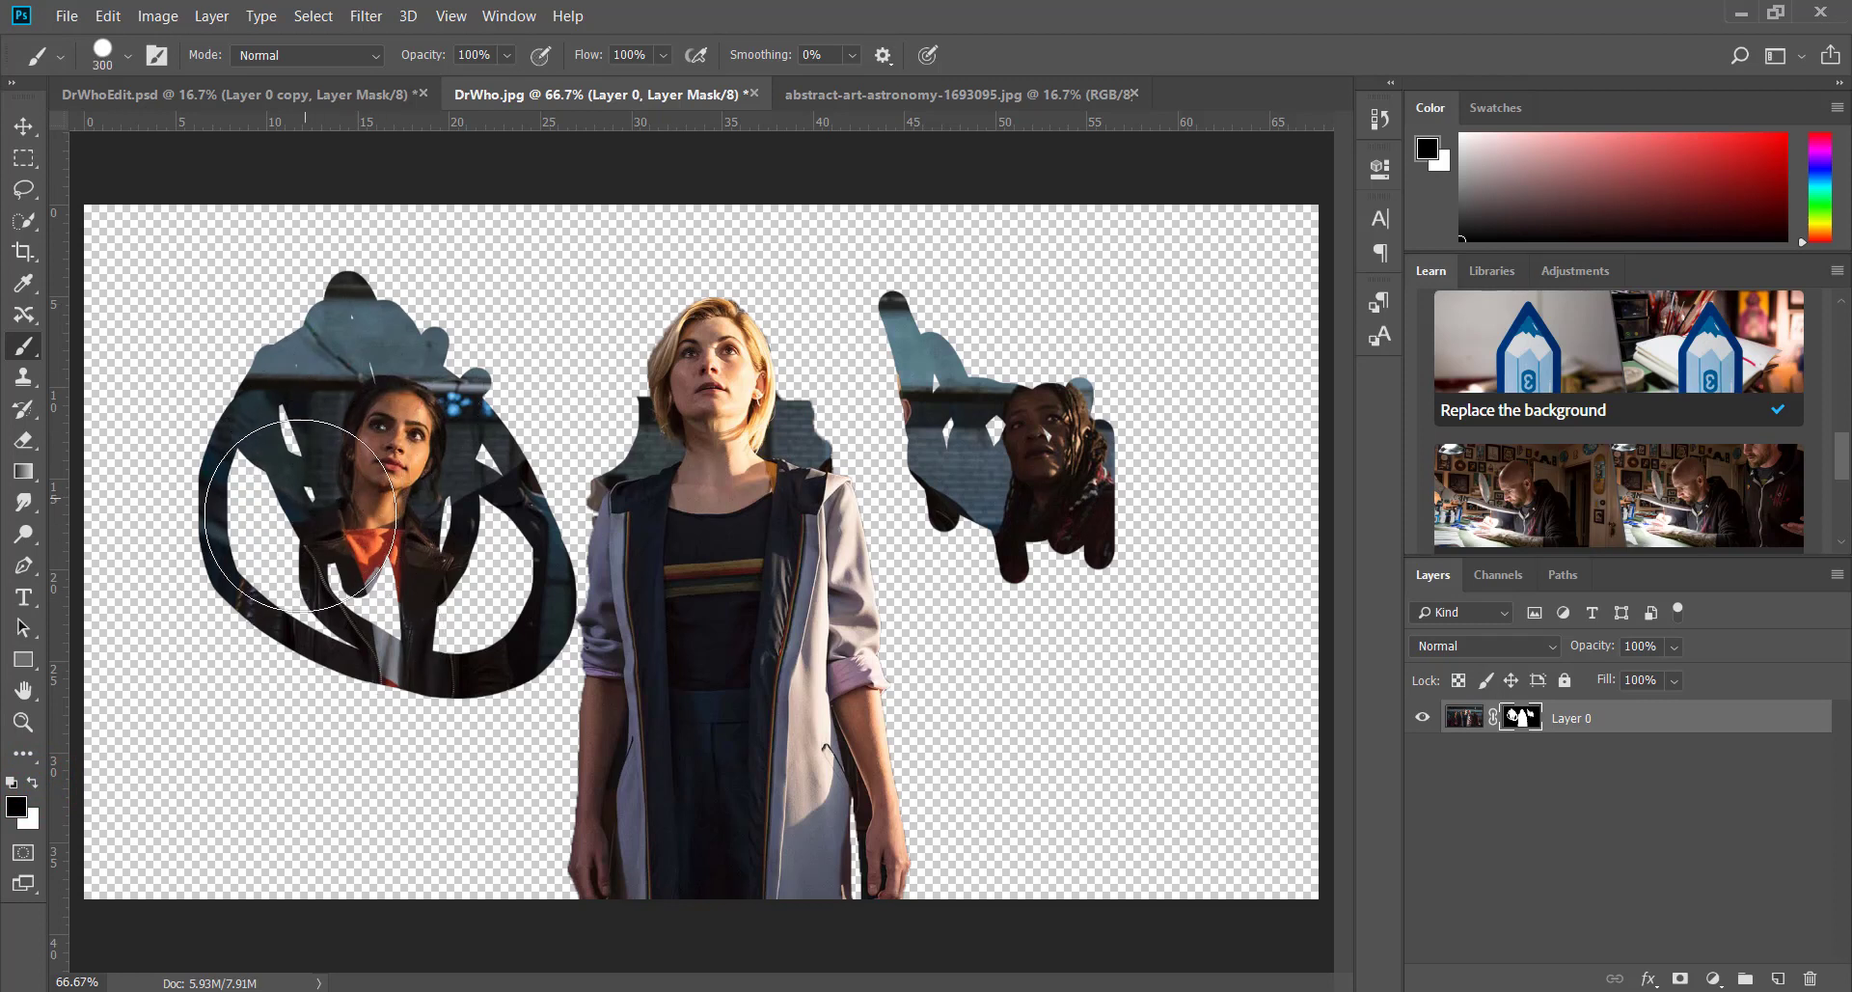
mouse_move(359, 353)
left_mouse_down()
mouse_move(283, 483)
mouse_move(279, 565)
mouse_move(344, 636)
mouse_move(437, 647)
mouse_move(450, 418)
left_mouse_up()
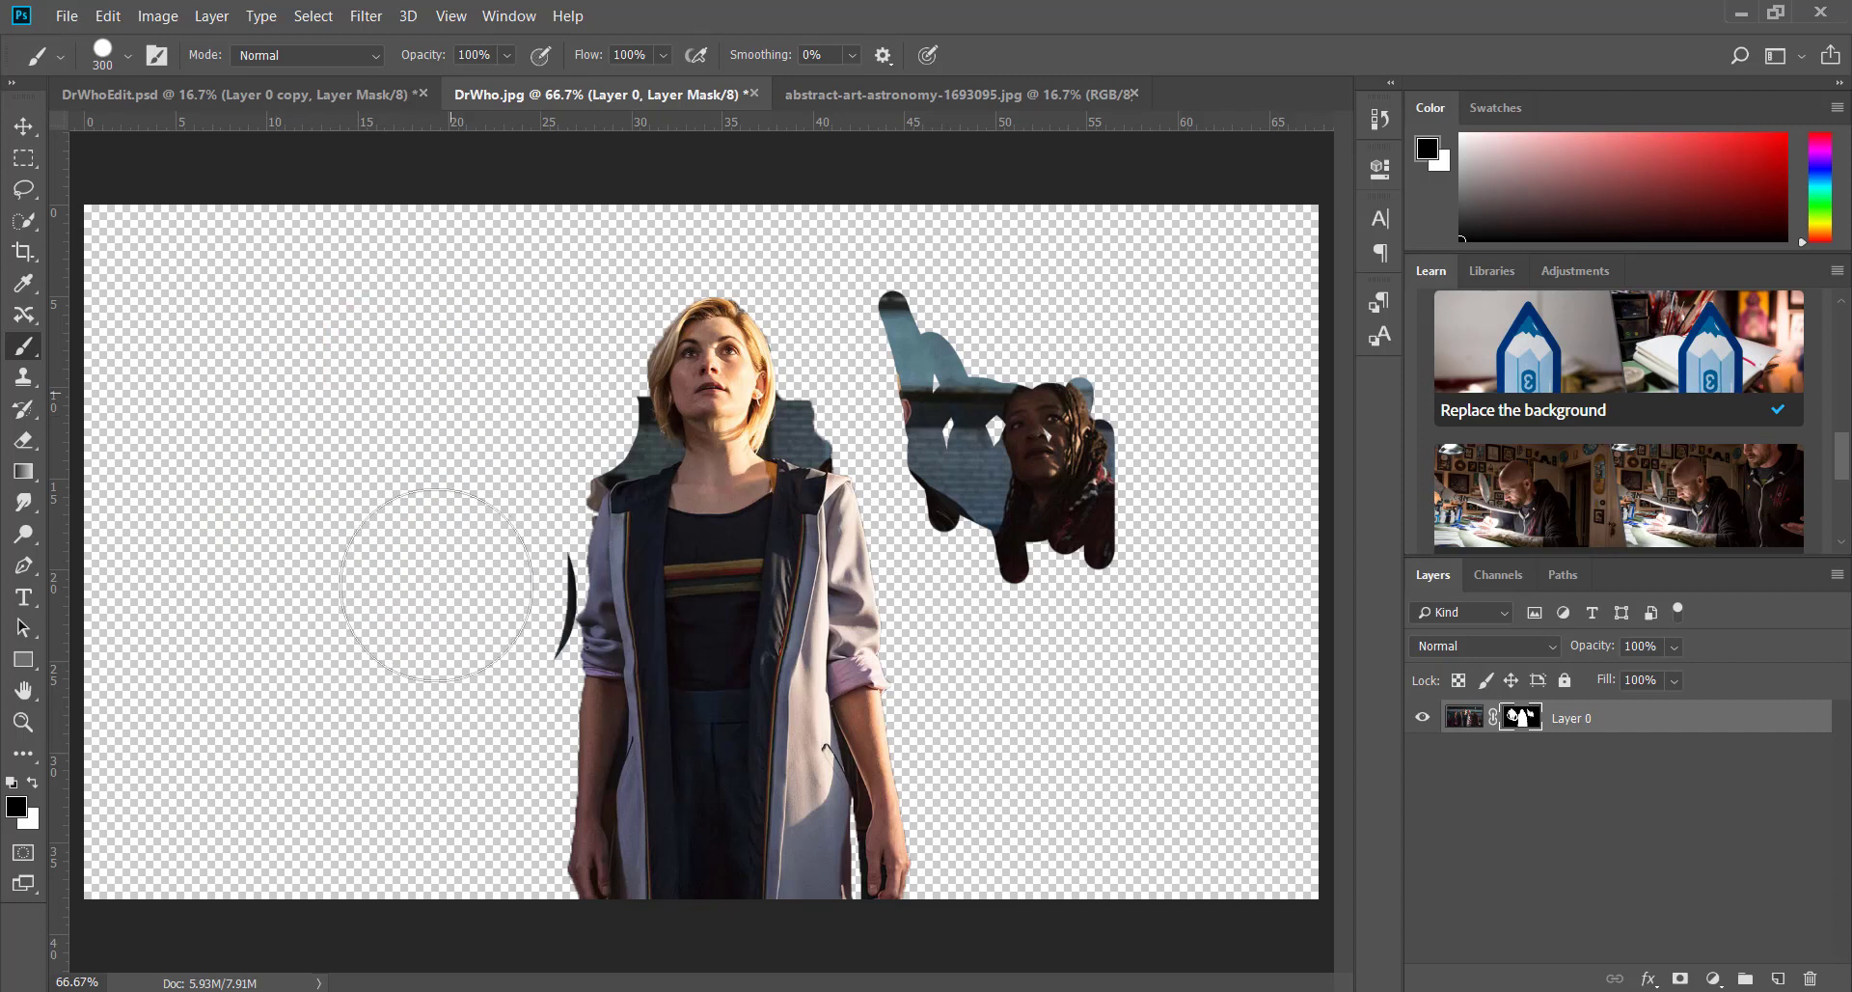
left_click_drag(463, 587, 484, 600)
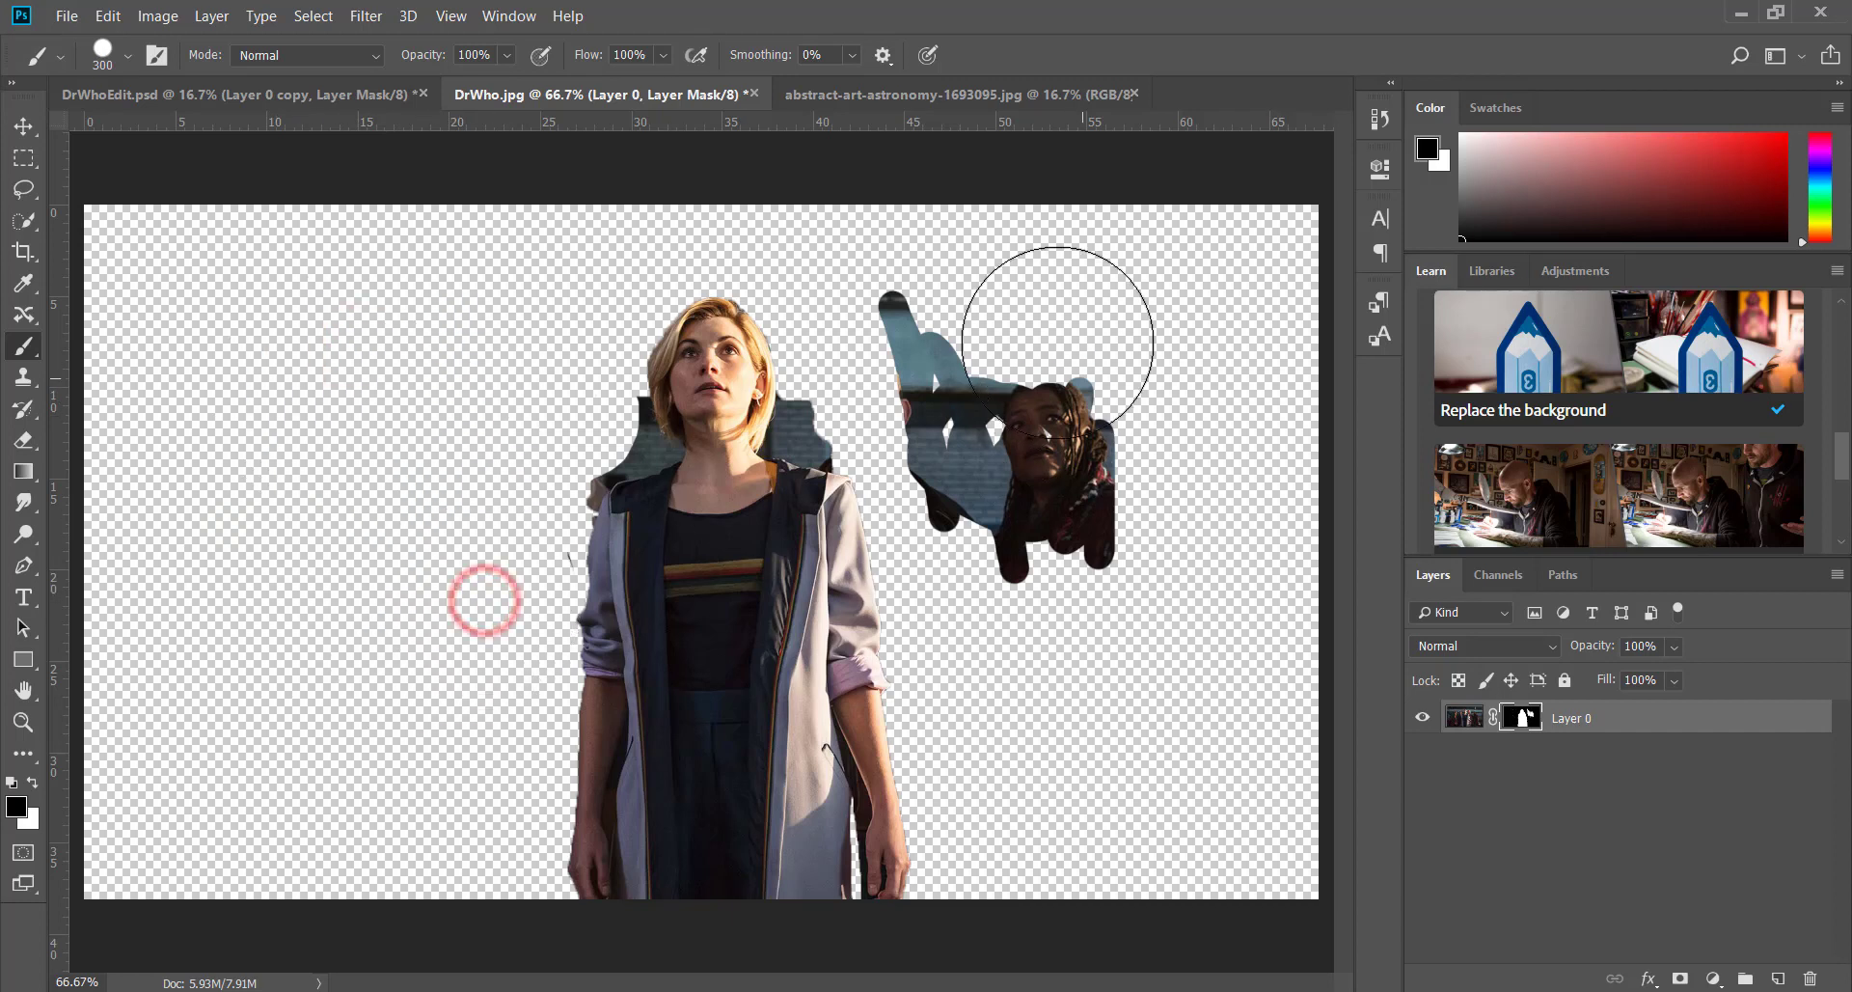
mouse_move(964, 328)
left_mouse_down()
mouse_move(1065, 517)
mouse_move(1002, 489)
mouse_move(975, 425)
left_mouse_up()
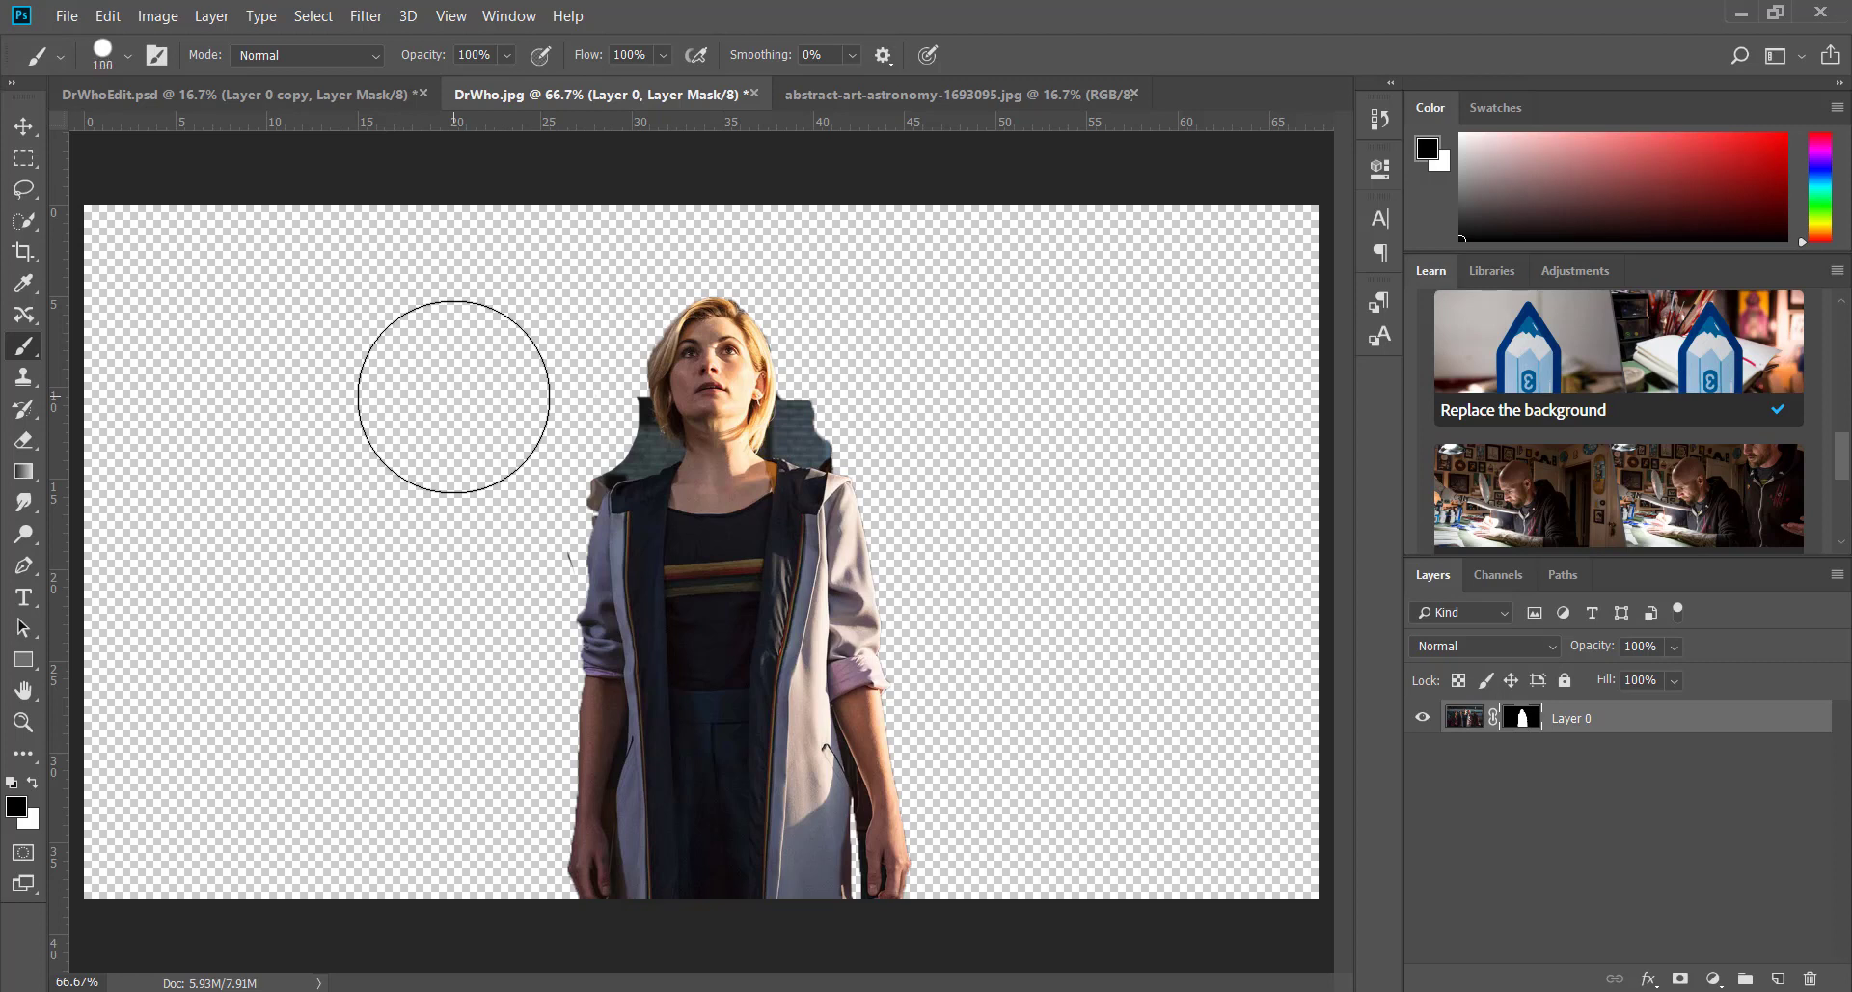
Reduce the brush to 40 px and mask out the stray mark beside the sleeve and the background around the shoulder on the image's left
key("bracketleft")
key("bracketleft")
key("bracketleft")
key("bracketleft")
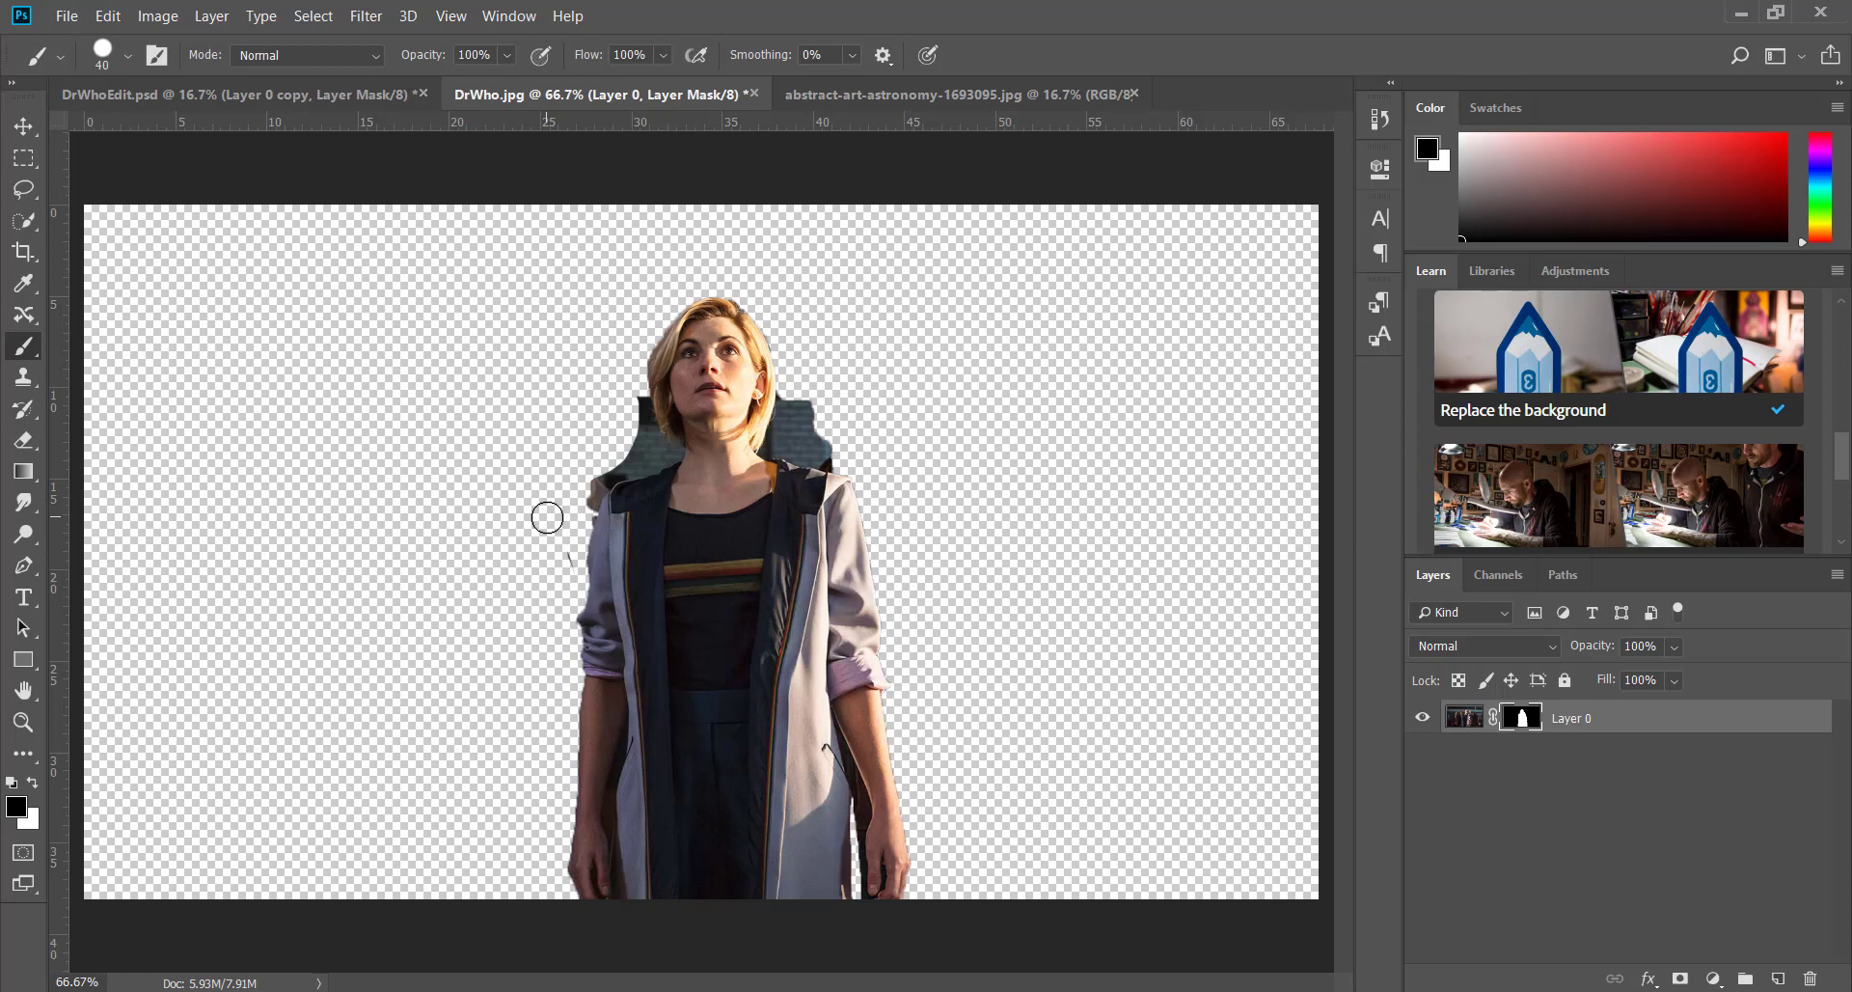
key("ctrl+equal")
key("ctrl+equal")
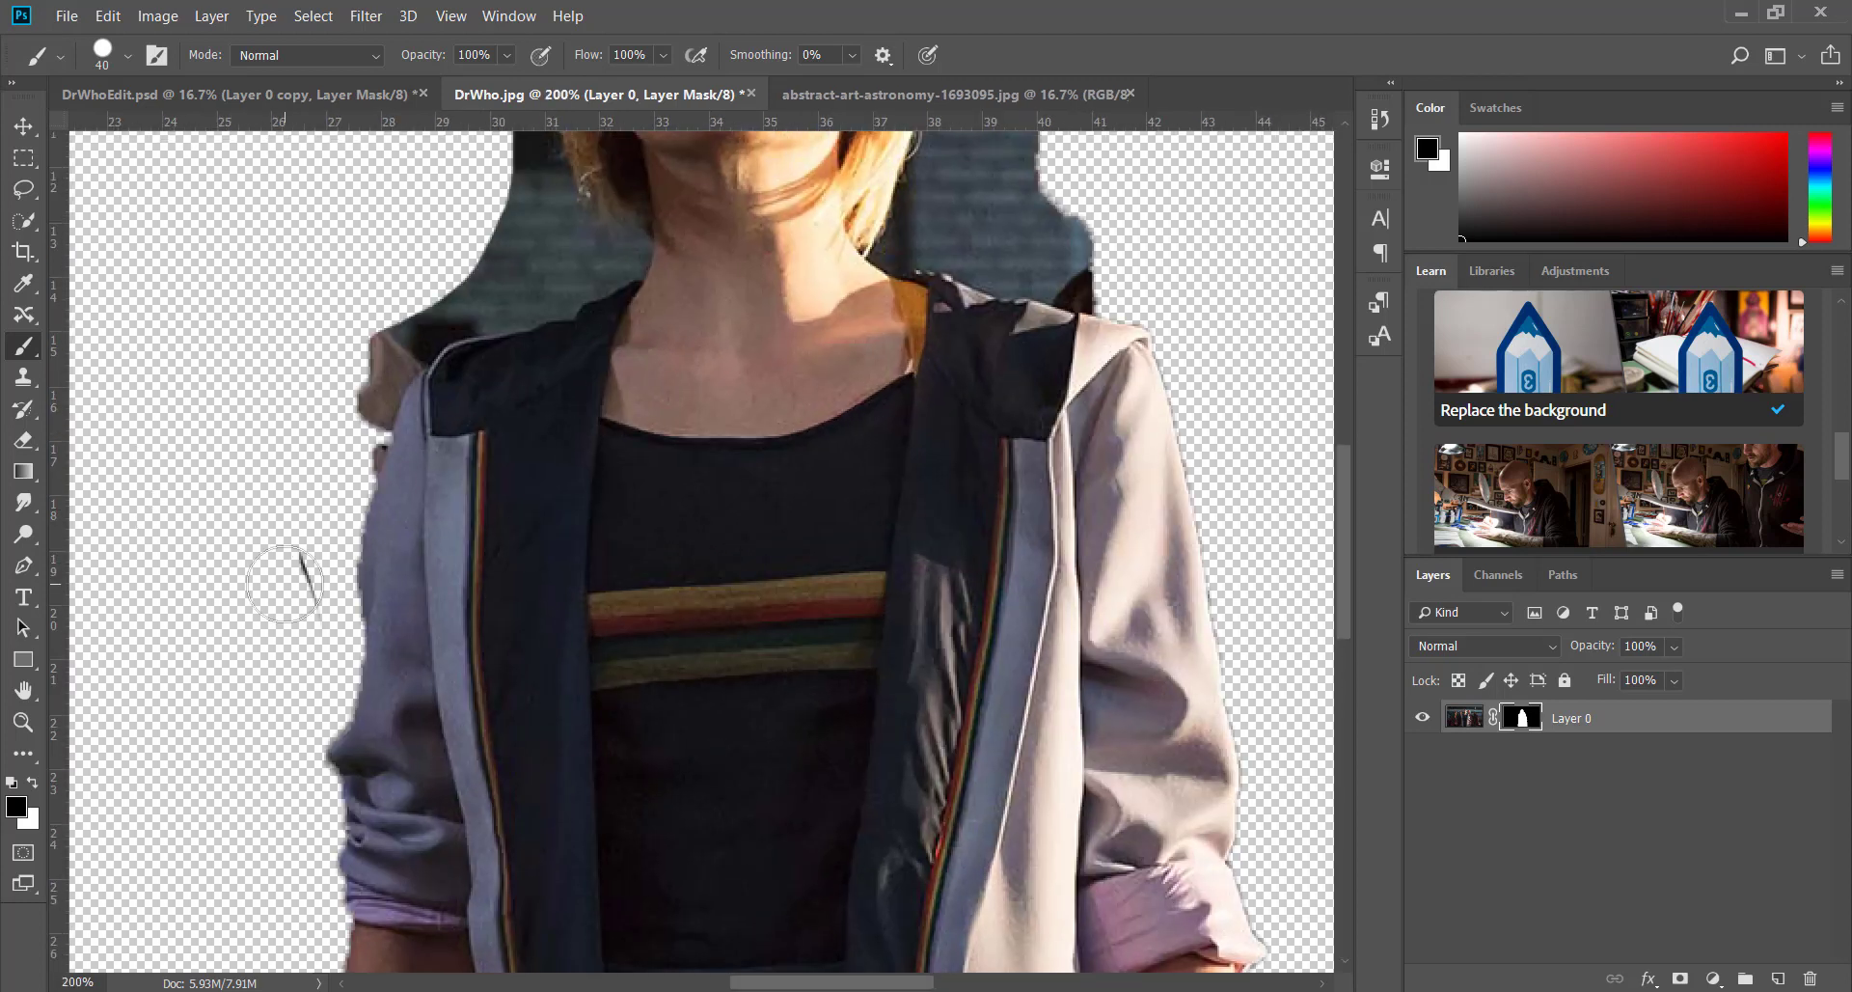
left_click(310, 560)
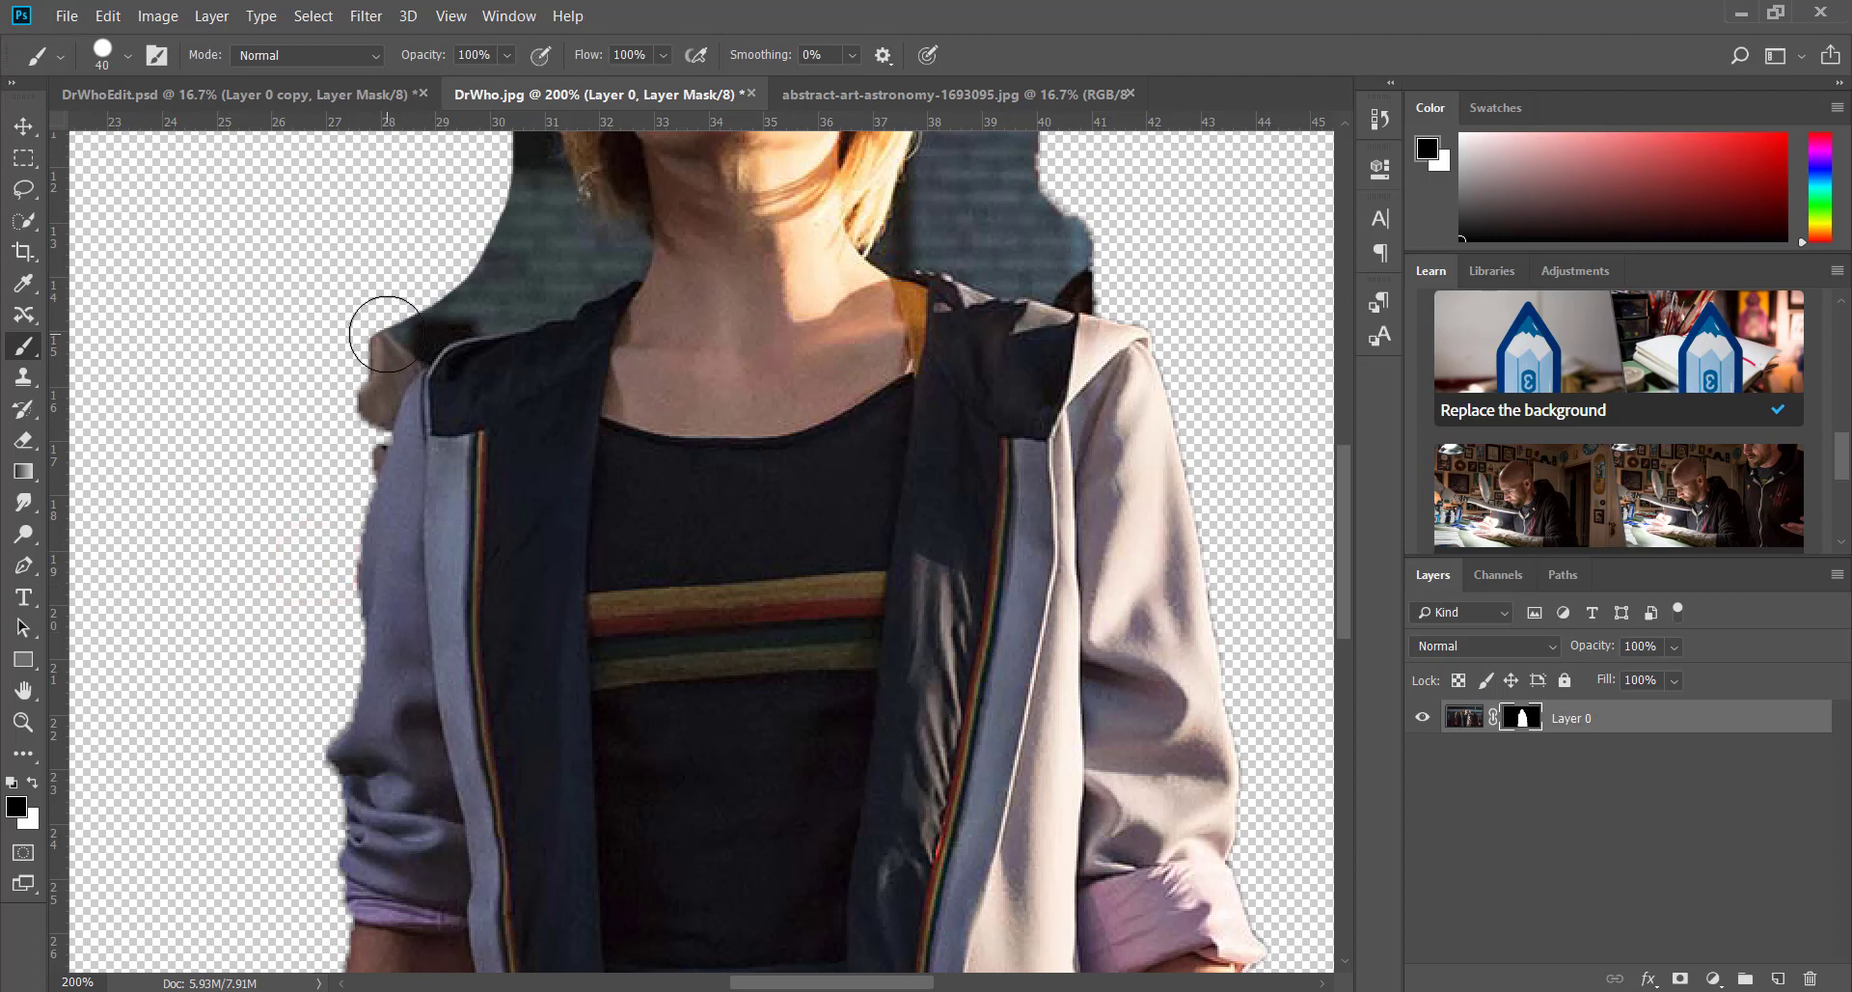
mouse_move(386, 335)
left_mouse_down()
mouse_move(342, 450)
mouse_move(393, 356)
mouse_move(483, 298)
left_mouse_up()
Mask out the wall behind the woman's hair, neck and shoulder on the image's right side
scroll(484, 297, "up", 1)
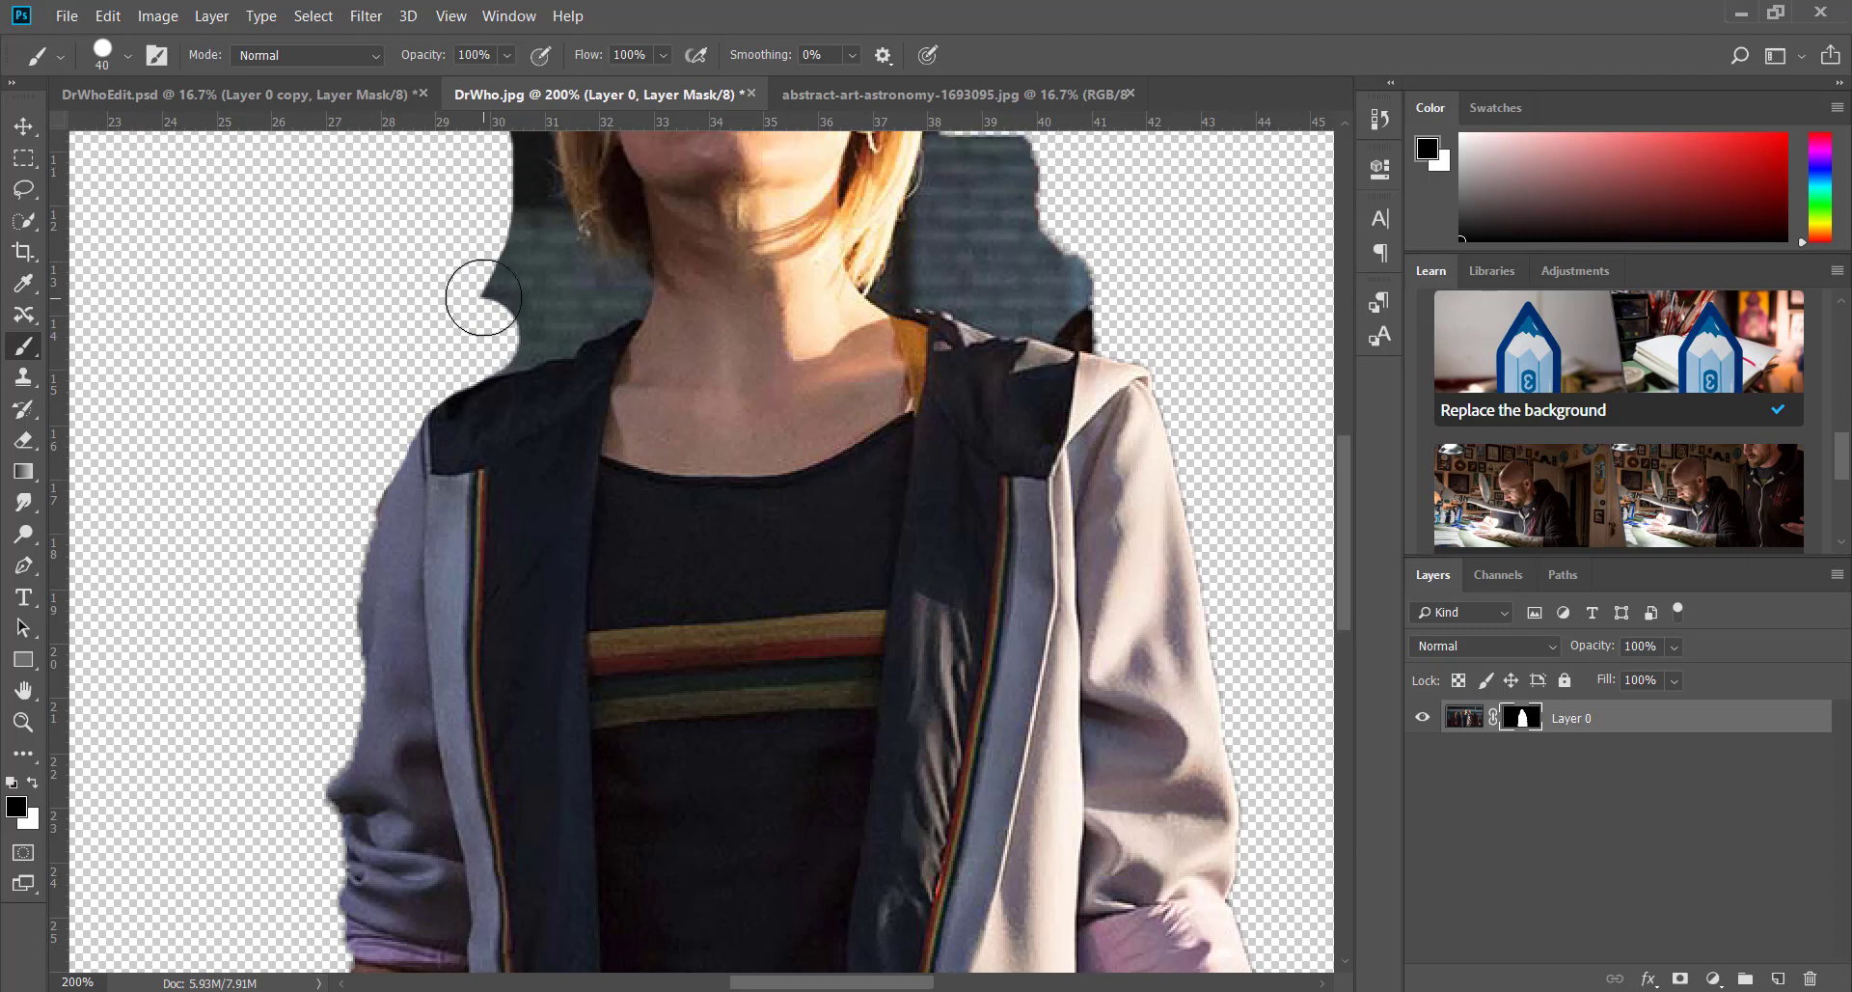
scroll(483, 297, "up", 6)
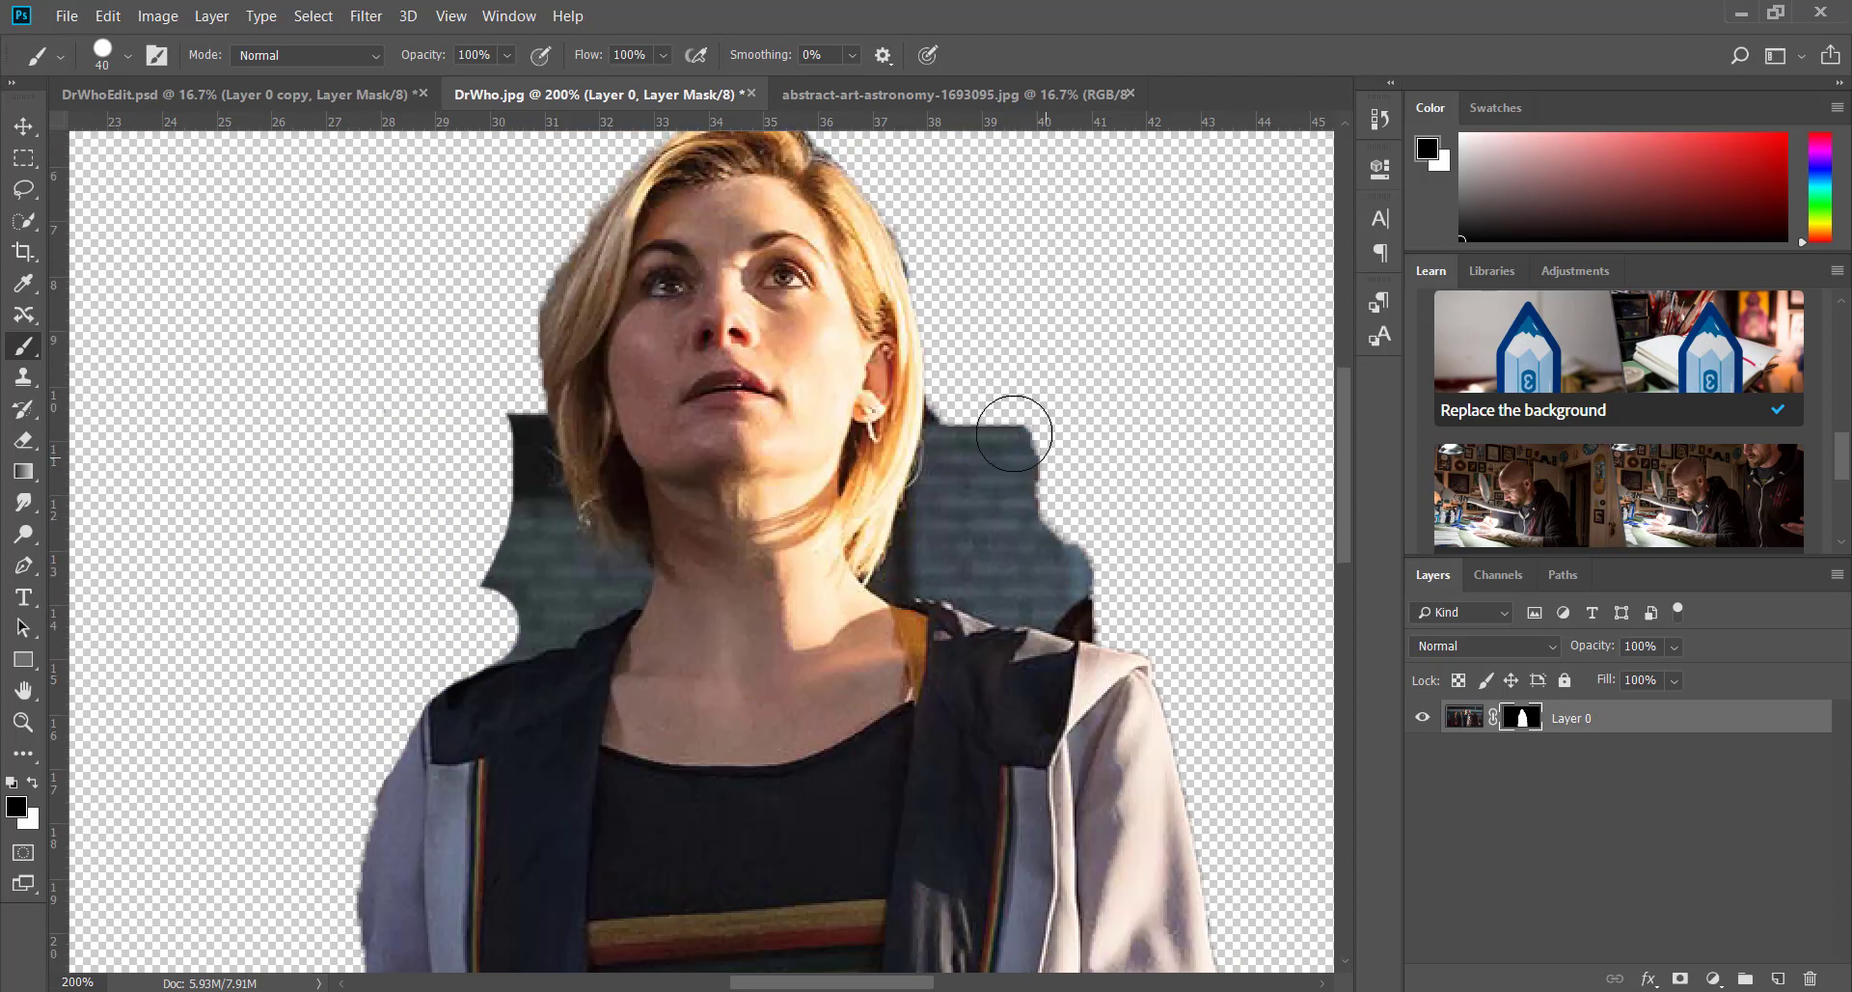
mouse_move(944, 419)
left_mouse_down()
mouse_move(1026, 446)
mouse_move(1103, 603)
mouse_move(1025, 583)
mouse_move(939, 516)
mouse_move(917, 572)
mouse_move(985, 570)
left_mouse_up()
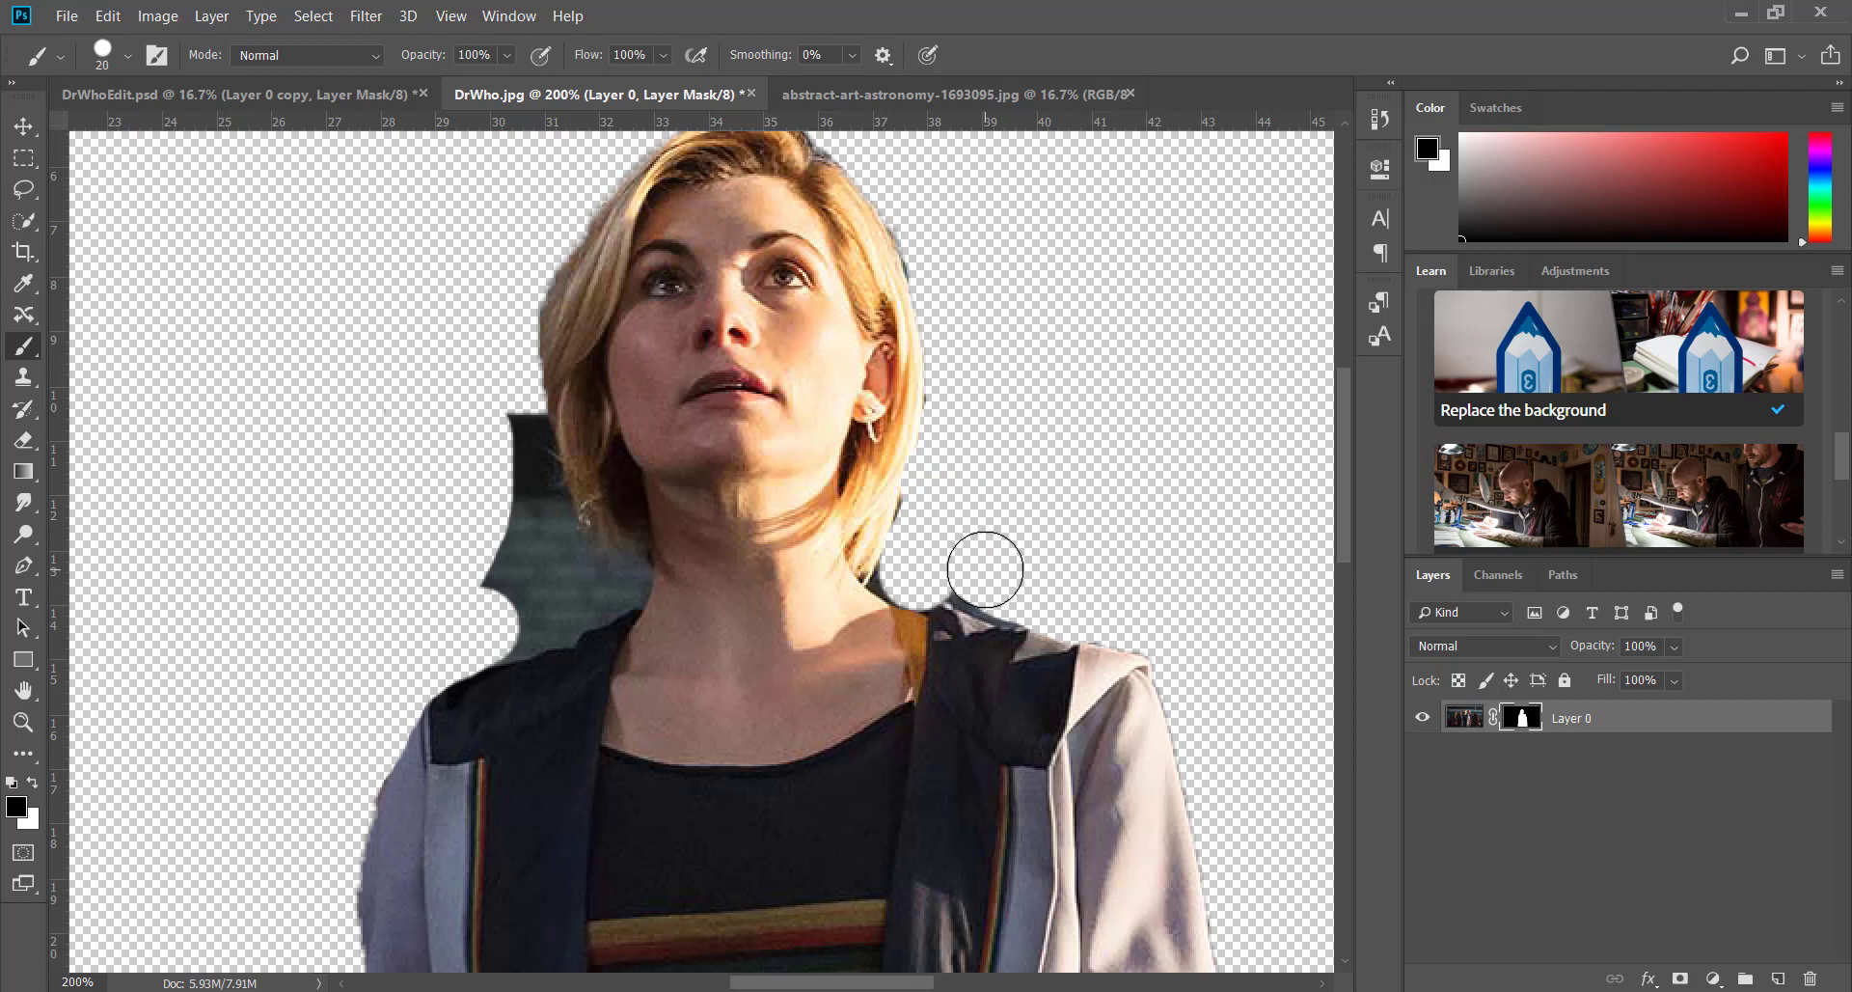
left_click_drag(1000, 618, 938, 583)
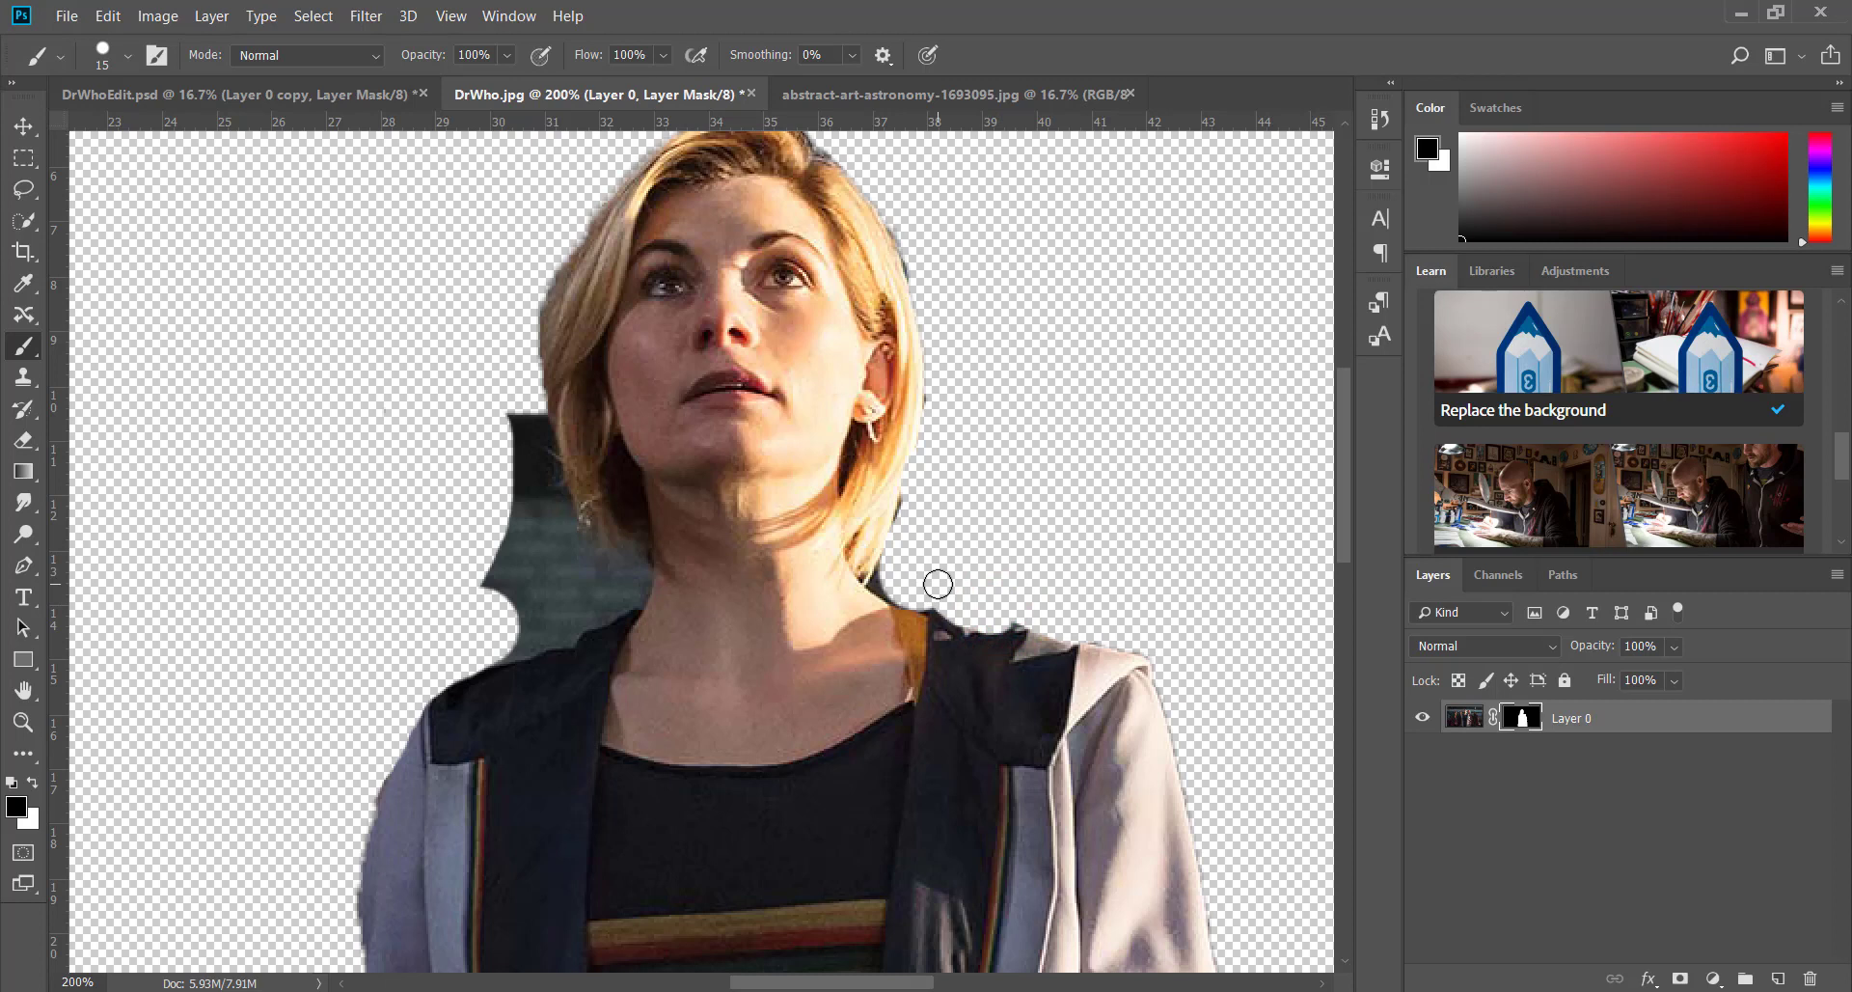
key("ctrl+z")
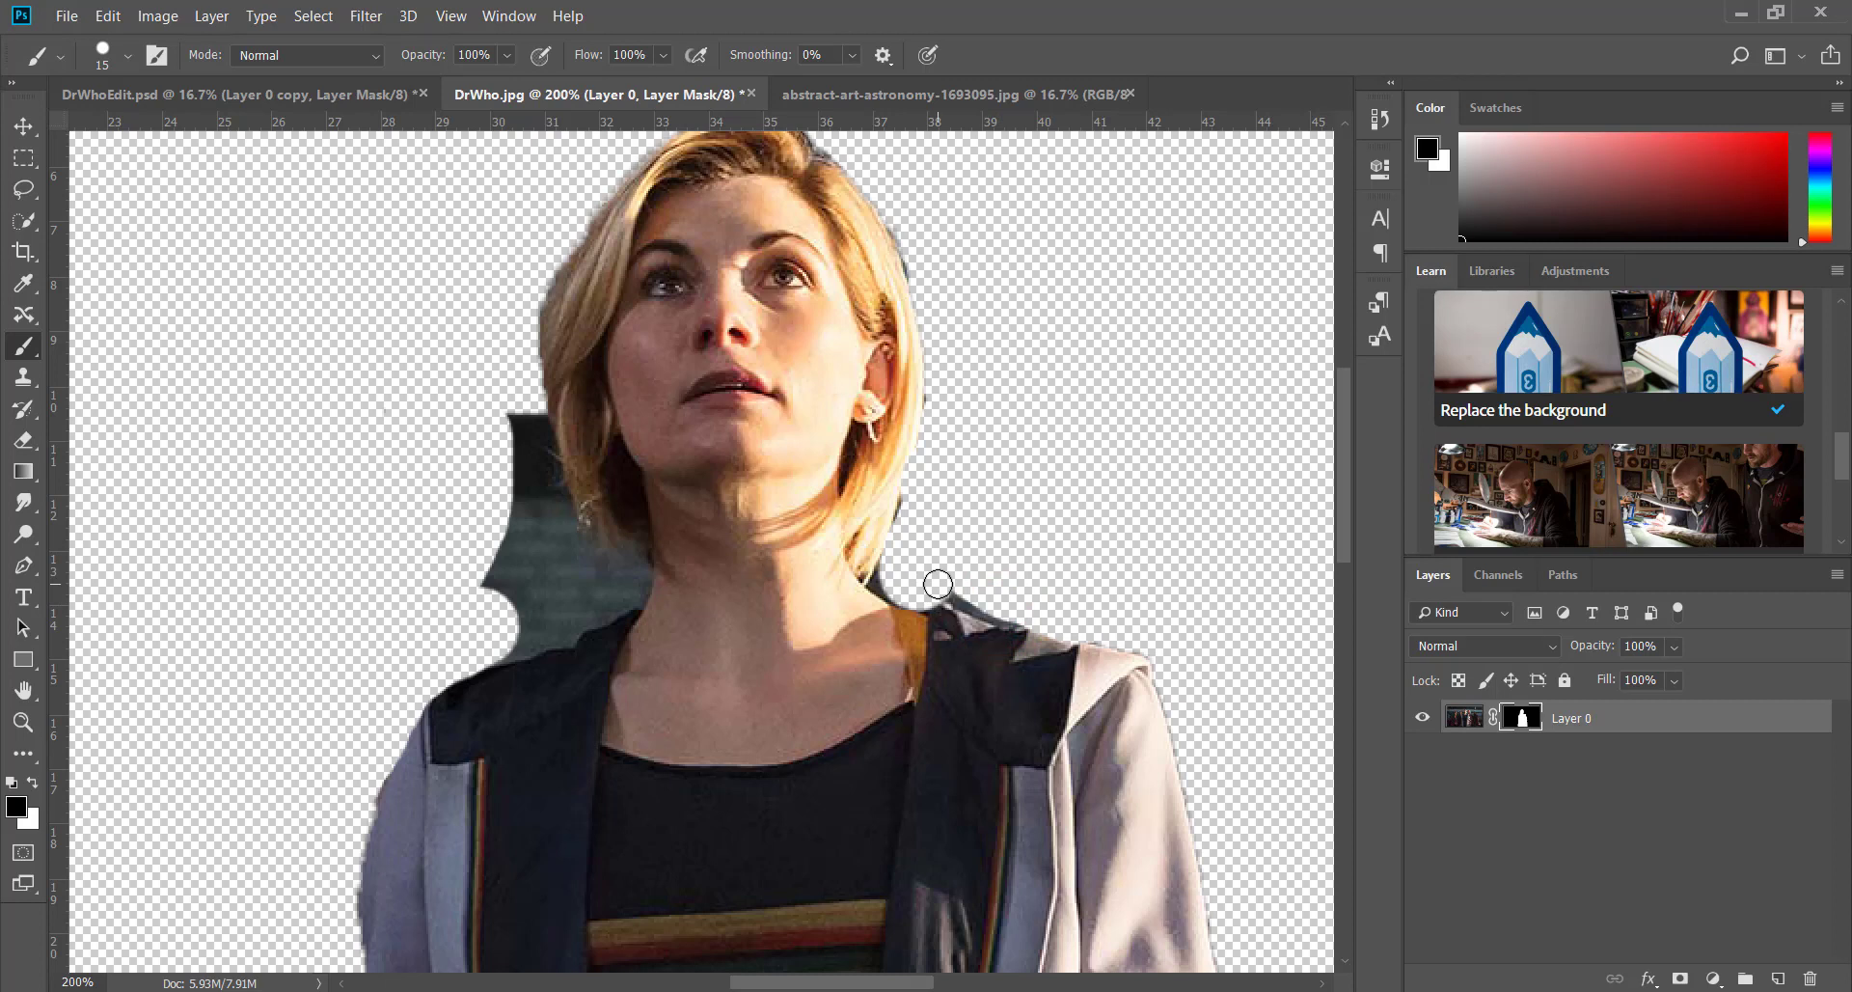
key("ctrl+alt+z")
Mask out the remnant above the shoulder on the image's right and the wall patch beside the hair and neck on the left
mouse_move(997, 606)
left_mouse_down()
mouse_move(889, 578)
mouse_move(921, 509)
mouse_move(936, 579)
left_mouse_up()
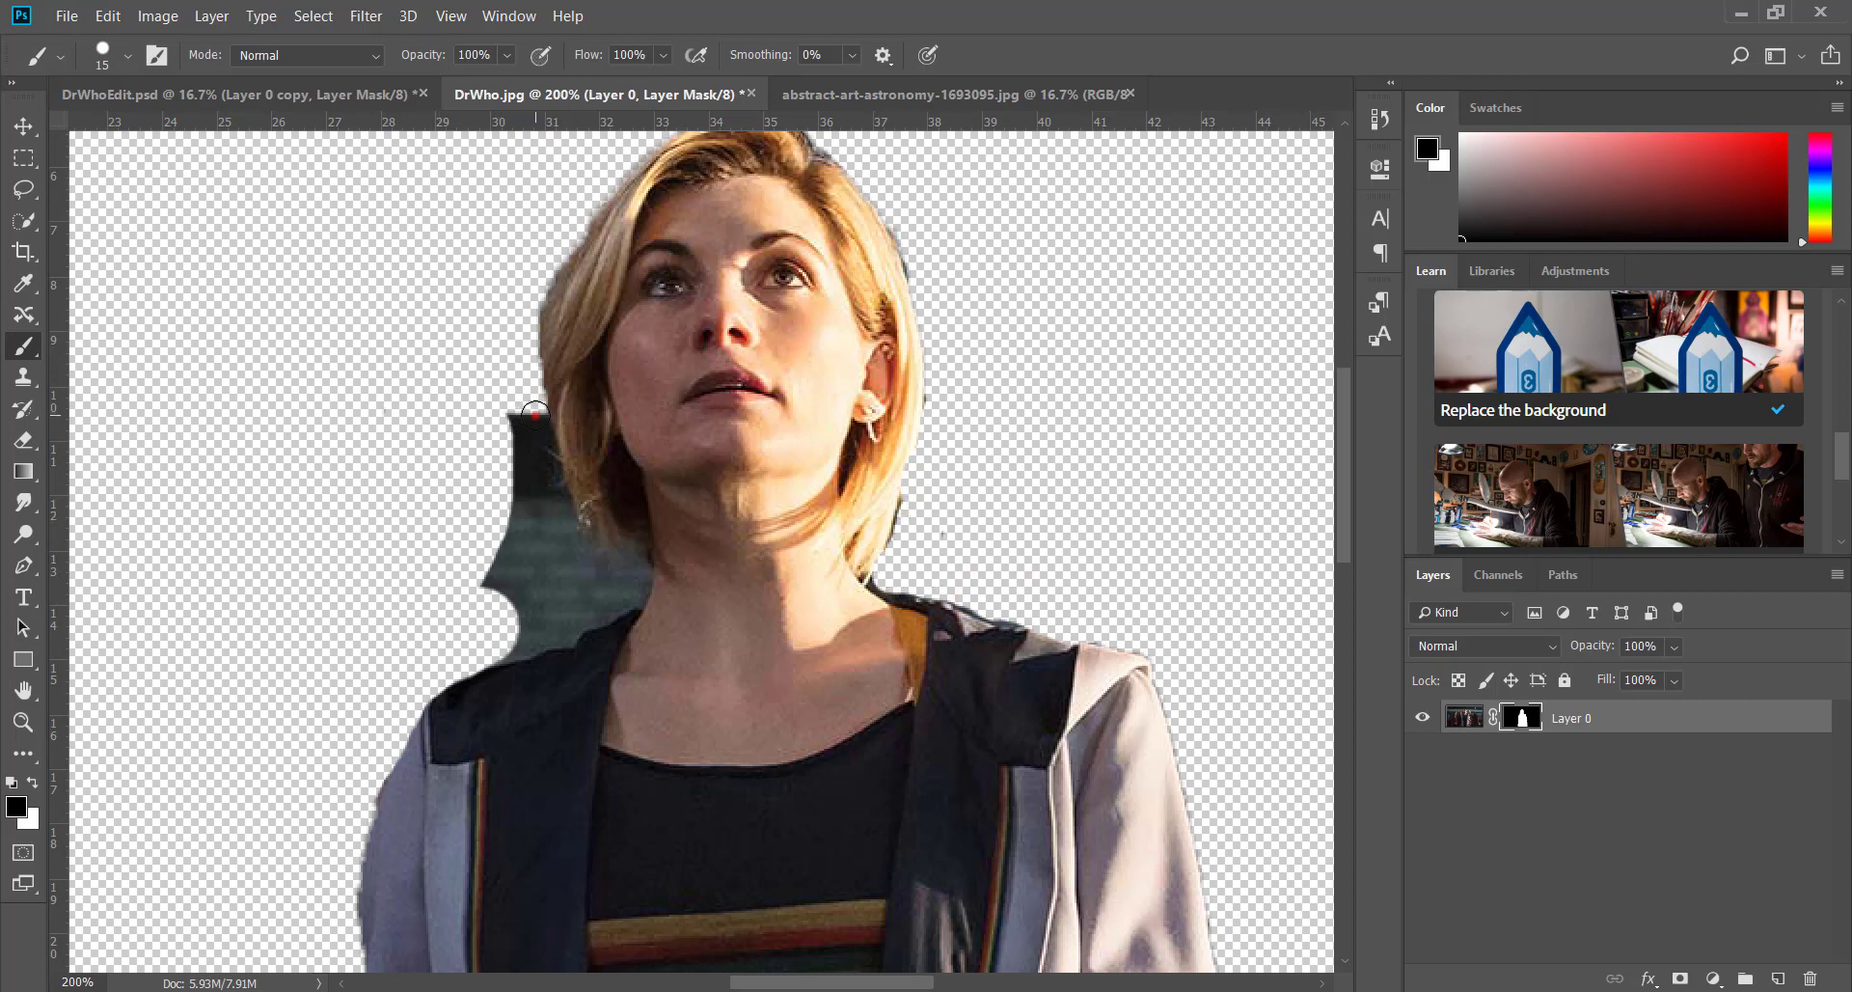
mouse_move(535, 413)
left_mouse_down()
mouse_move(577, 544)
mouse_move(636, 587)
mouse_move(577, 631)
mouse_move(485, 652)
mouse_move(607, 595)
mouse_move(518, 587)
mouse_move(499, 605)
mouse_move(562, 593)
left_mouse_up()
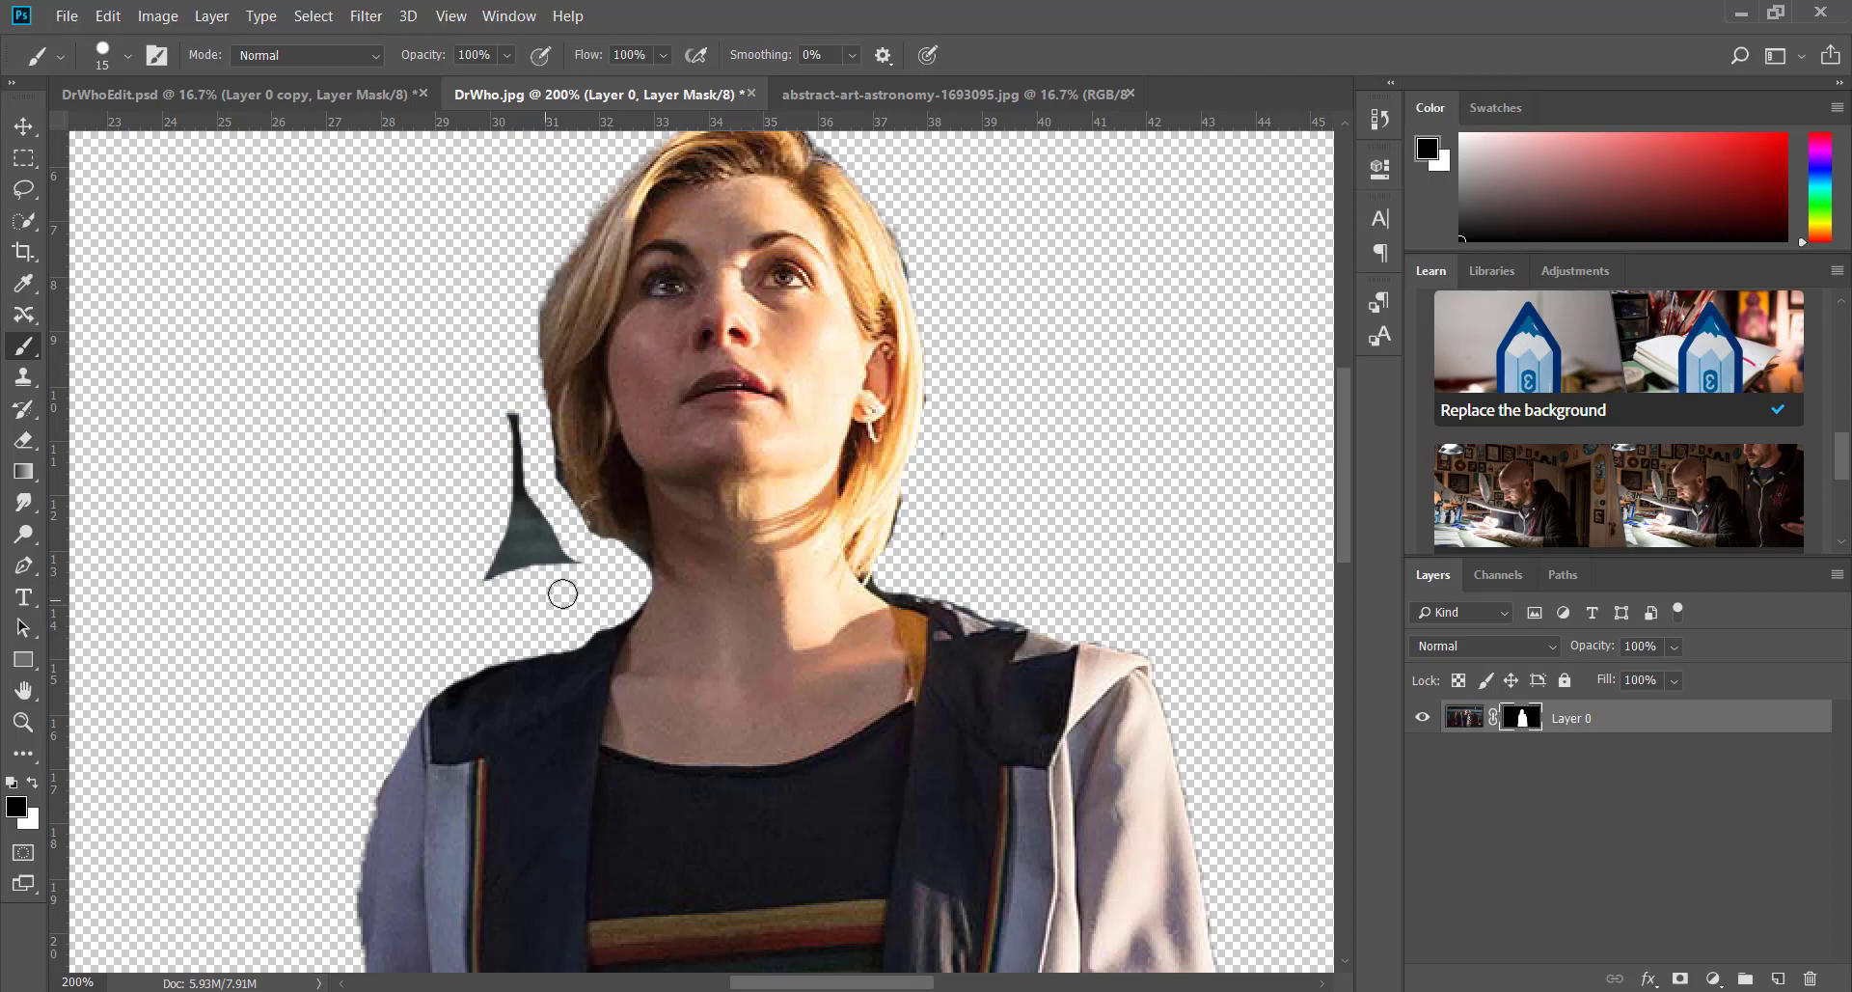
mouse_move(511, 415)
left_mouse_down()
mouse_move(513, 503)
mouse_move(571, 572)
mouse_move(514, 548)
left_mouse_up()
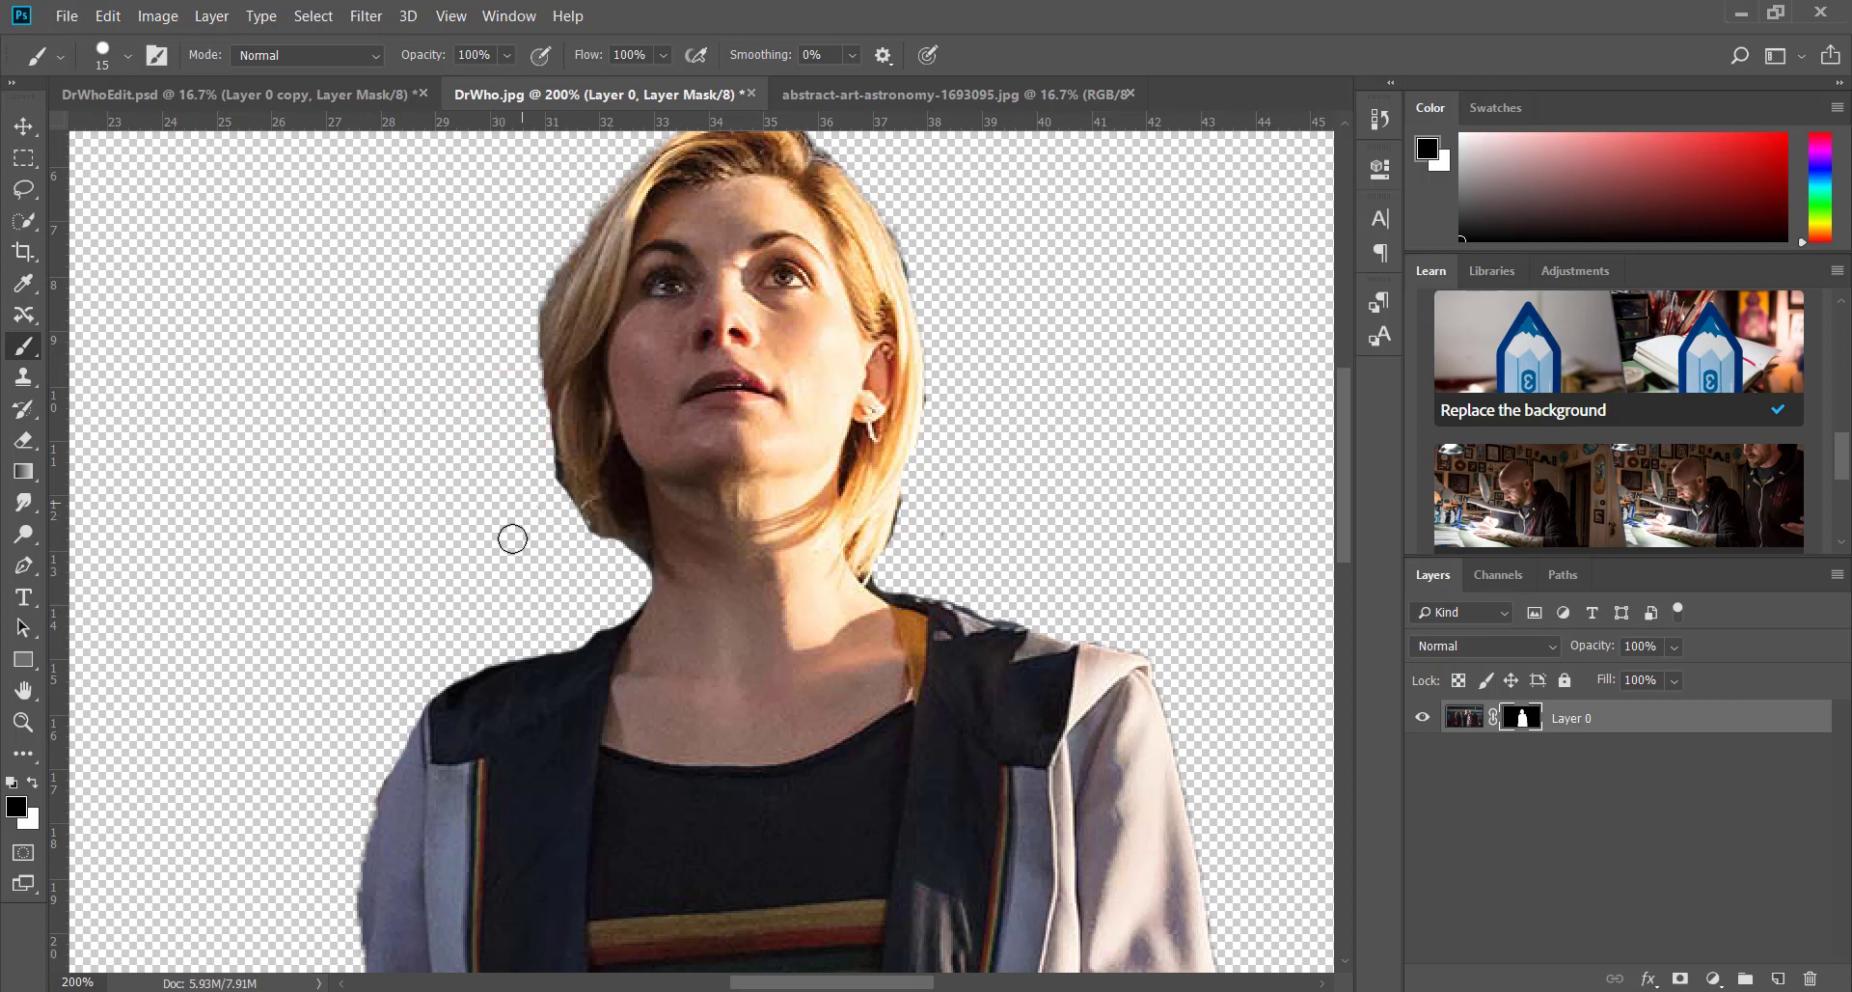
left_click(549, 259)
Move the masked woman from DrWho.jpg into the aurora image abstract-art-astronomy-1693095.jpg with the Move tool
scroll(485, 452, "up", 1)
scroll(485, 453, "down", 20)
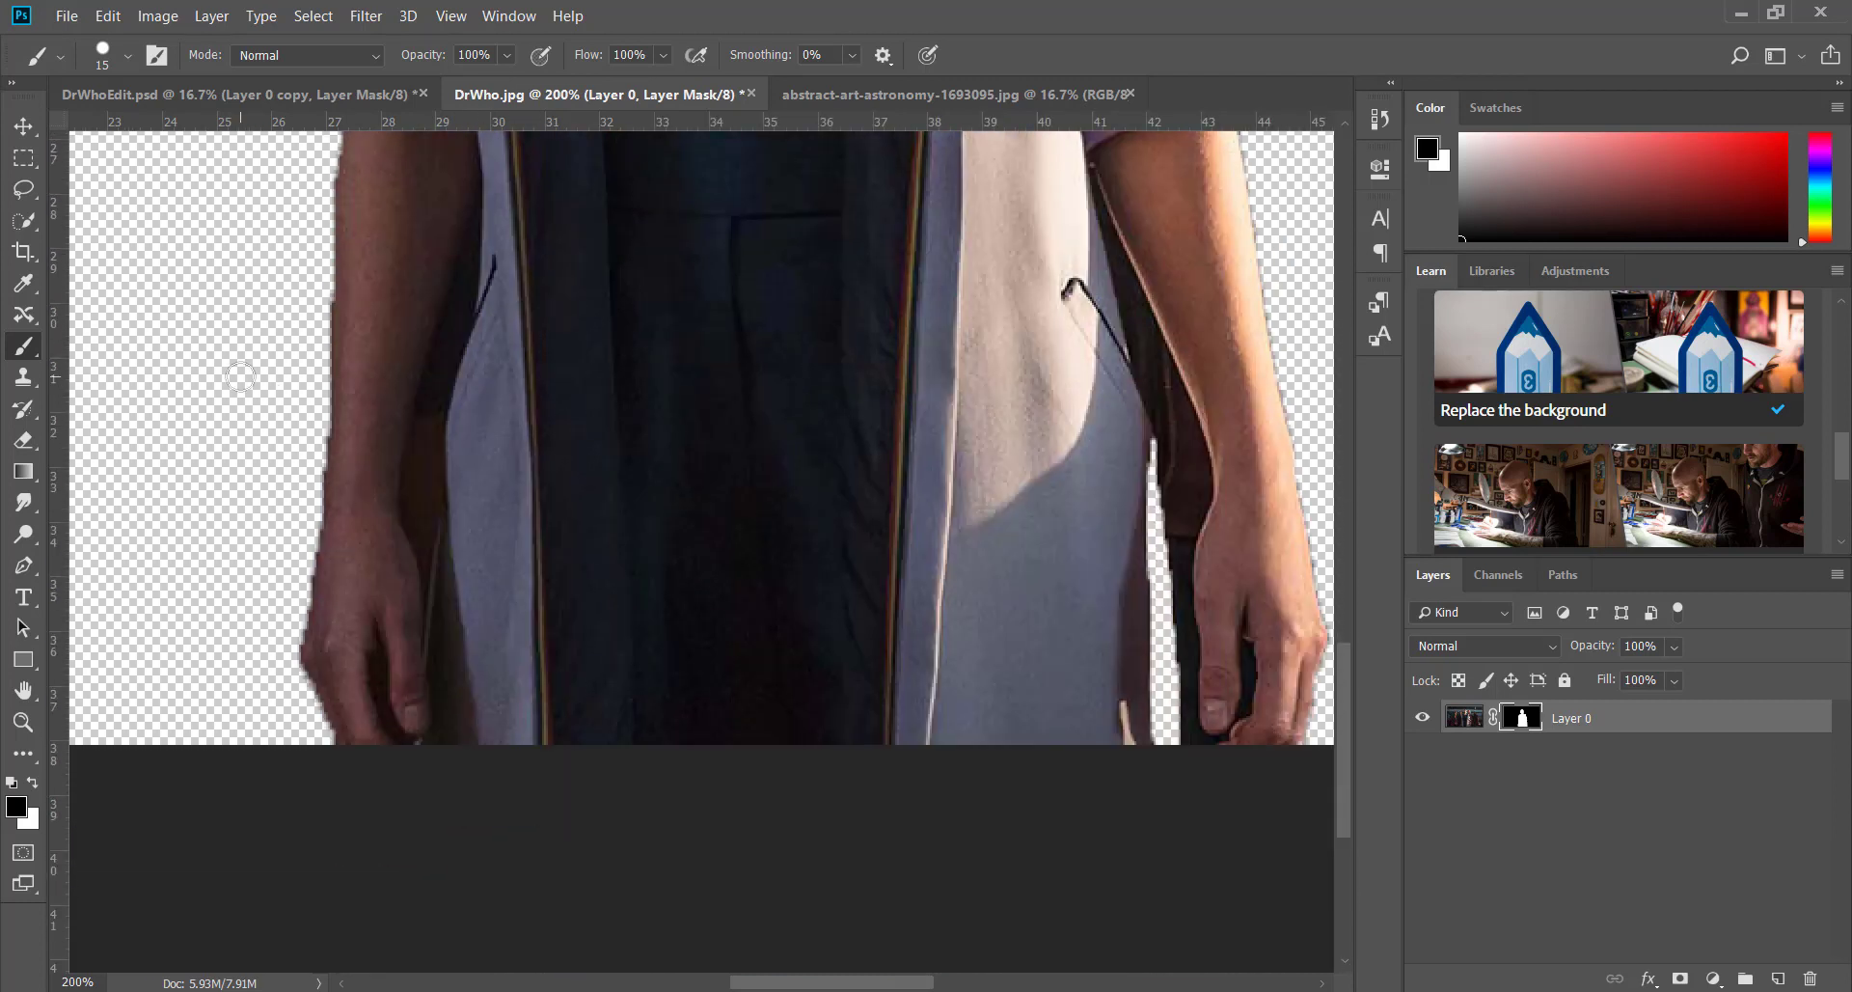
key("ctrl+minus")
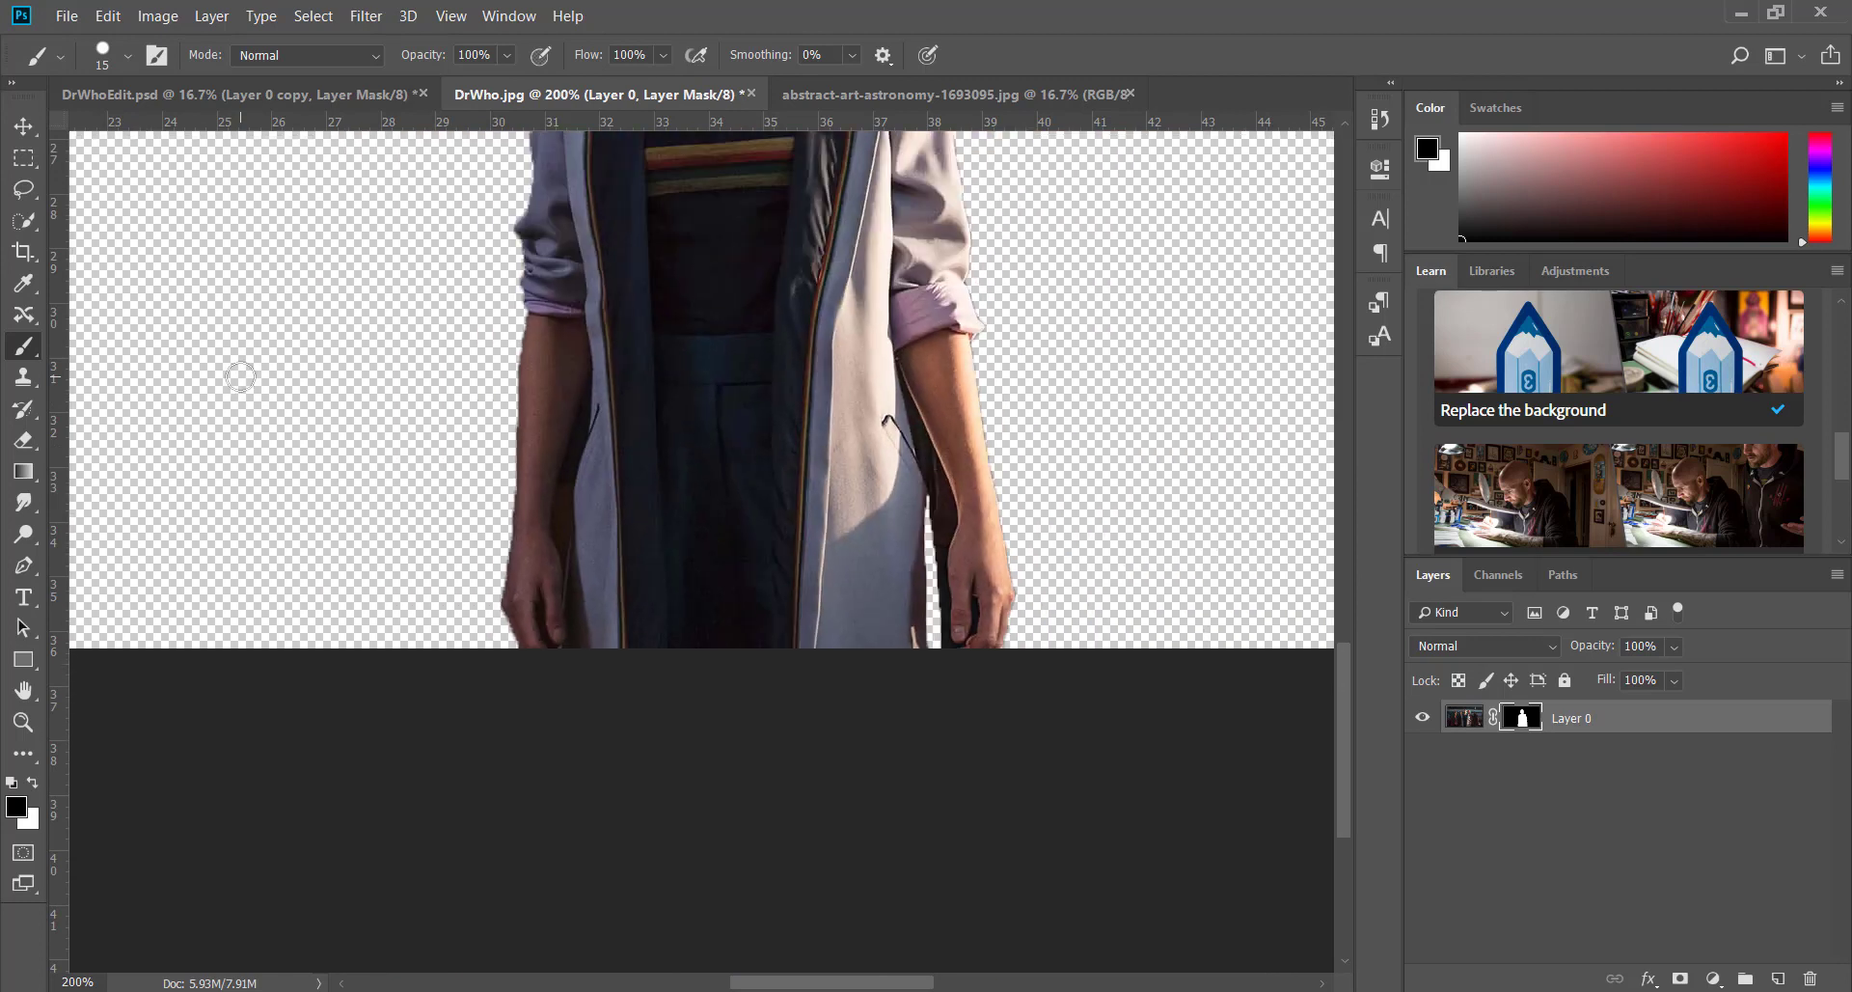
scroll(241, 376, "up", 1)
key("ctrl+minus")
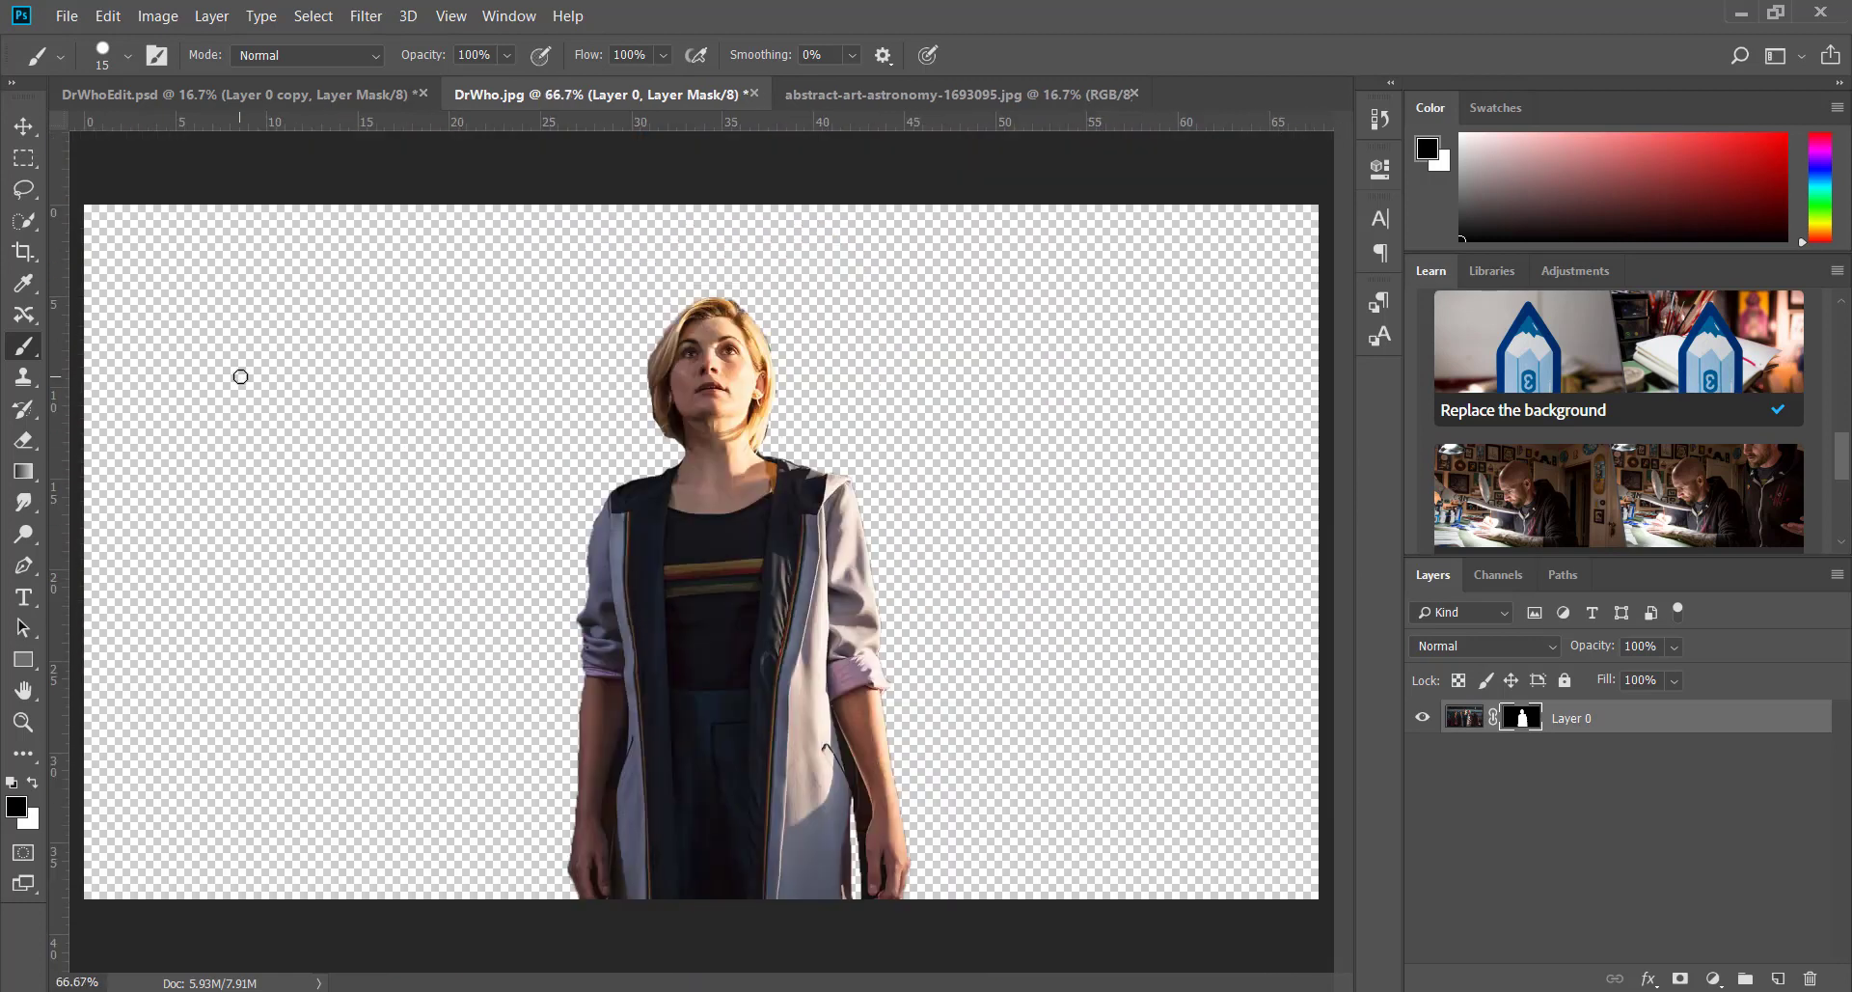
left_click(25, 131)
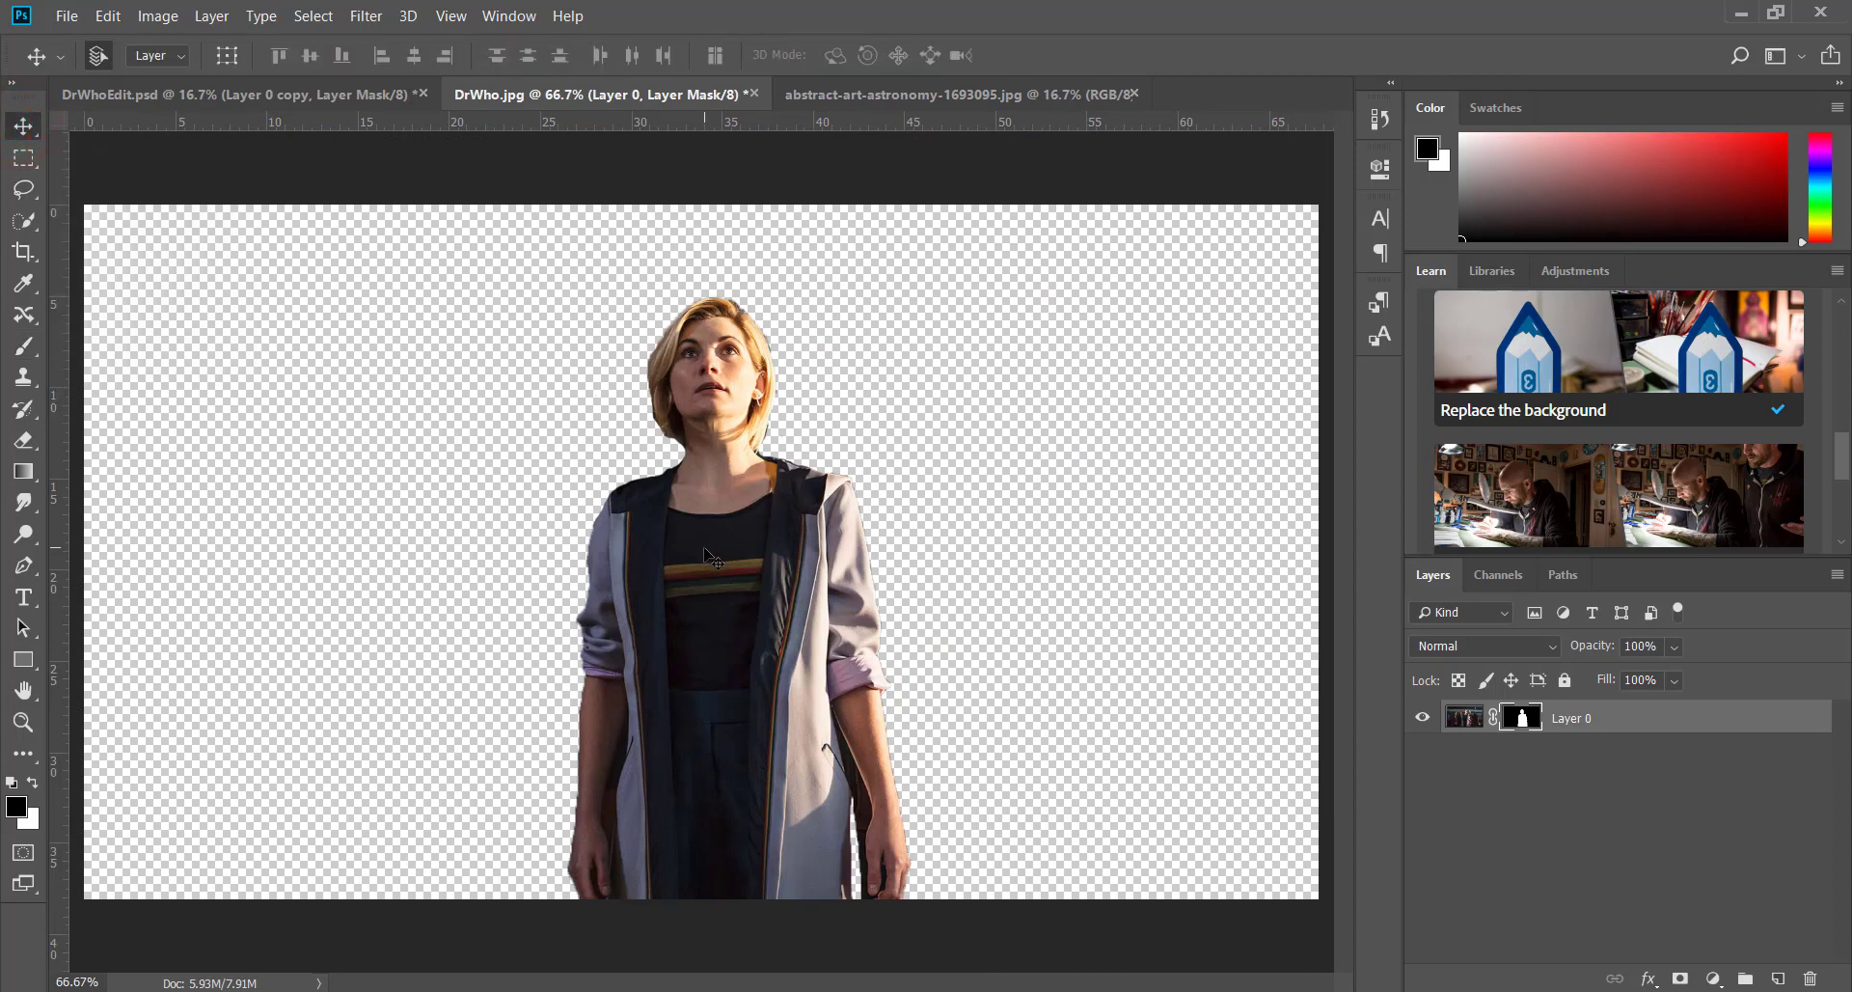
left_click_drag(707, 554, 793, 326)
left_click_drag(693, 559, 793, 636)
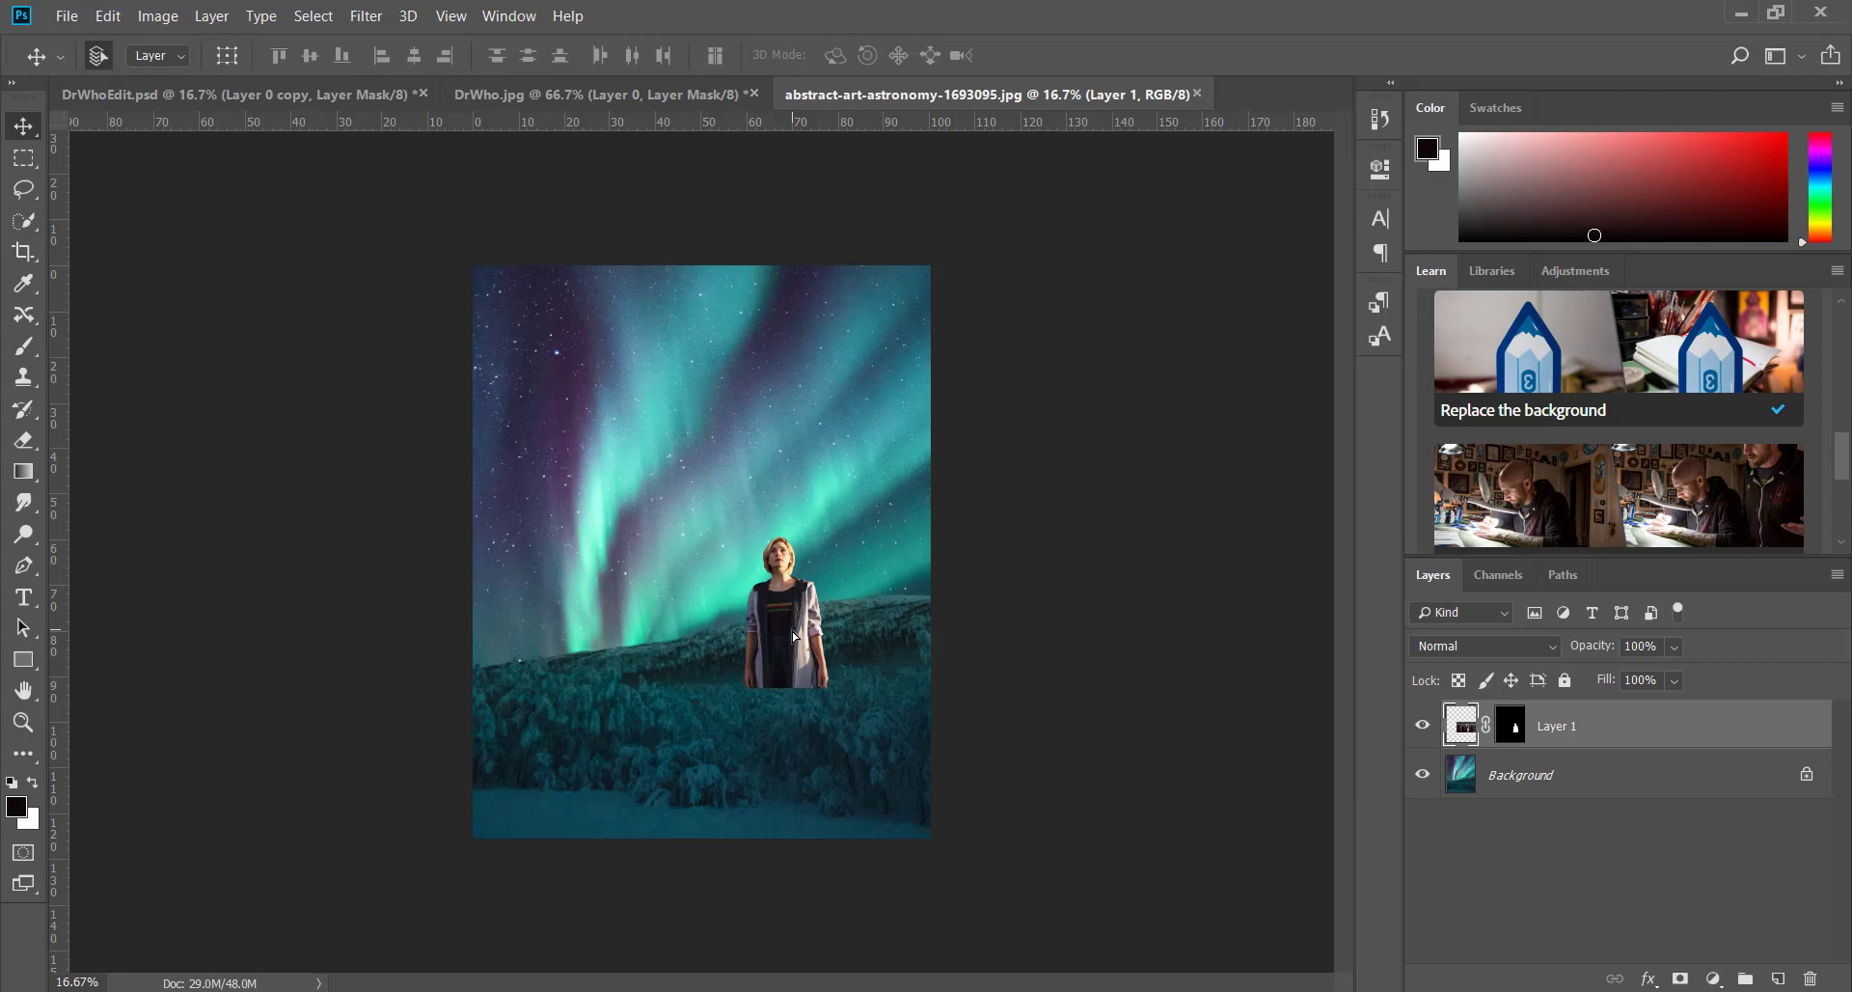
Scale the woman's layer to about 260% and place her in the lower-right corner of the aurora image
left_click(664, 561)
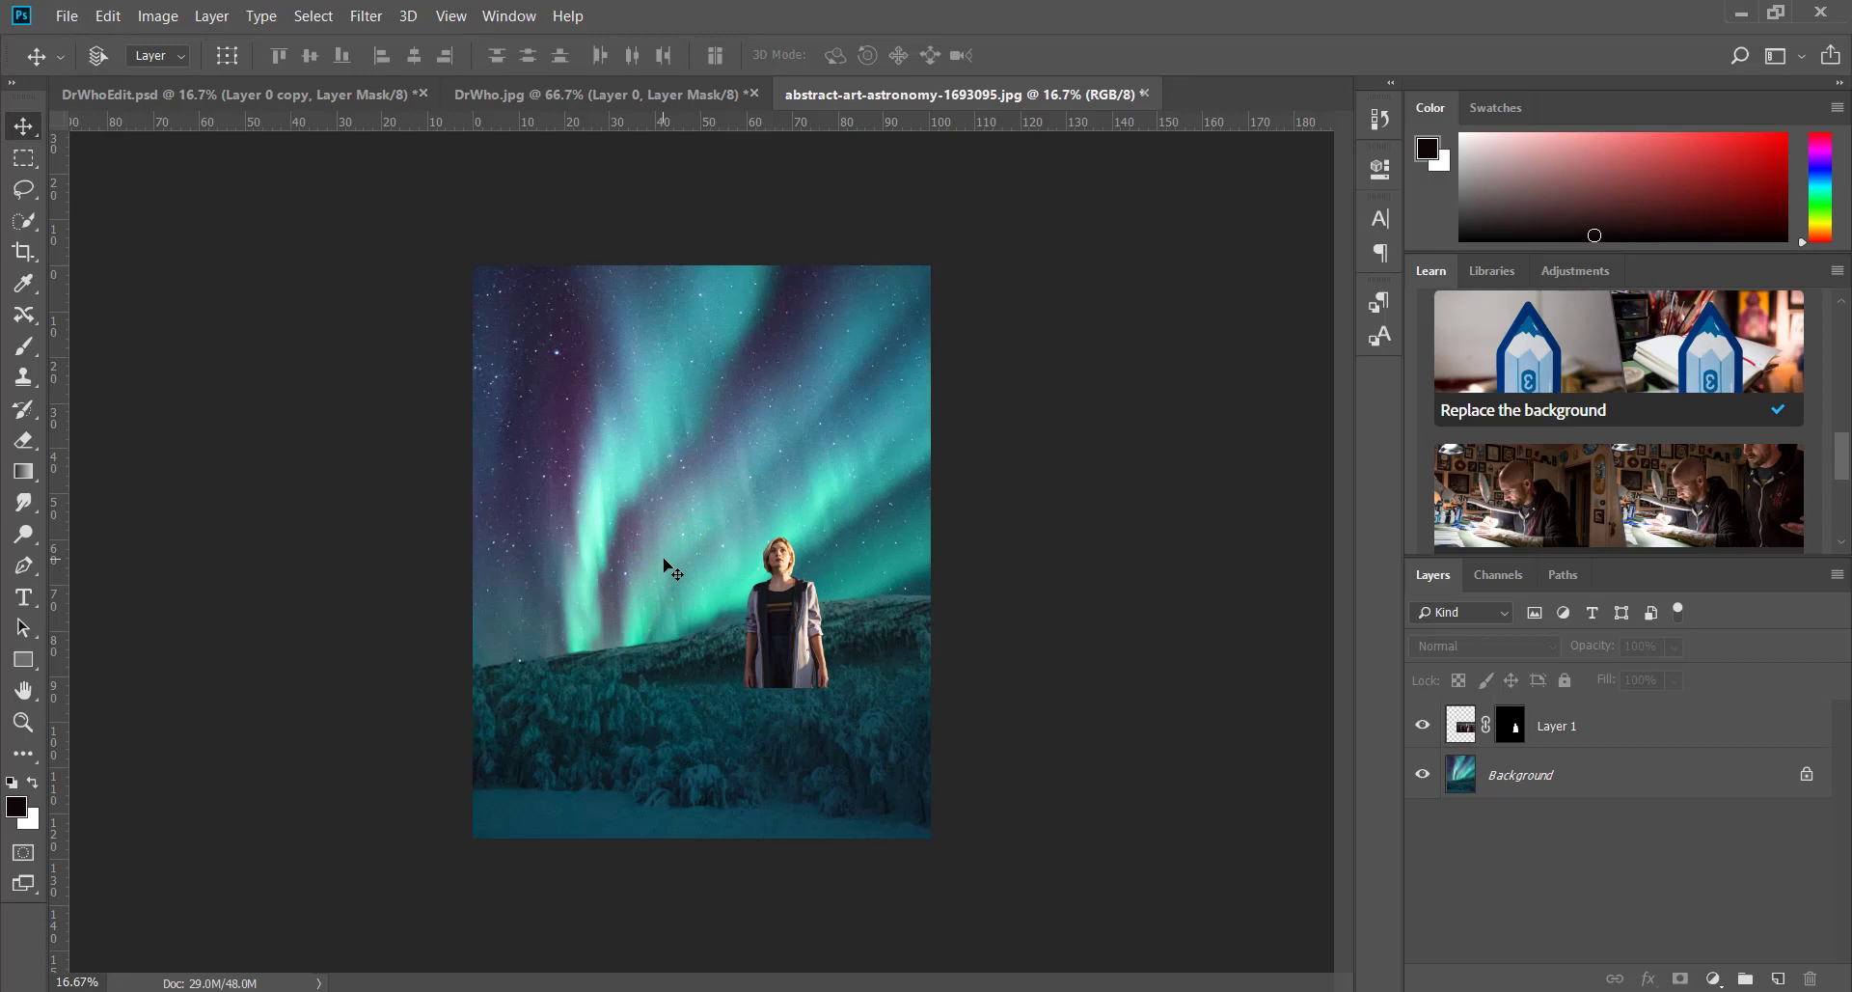
key("ctrl")
left_click(809, 621, "ctrl")
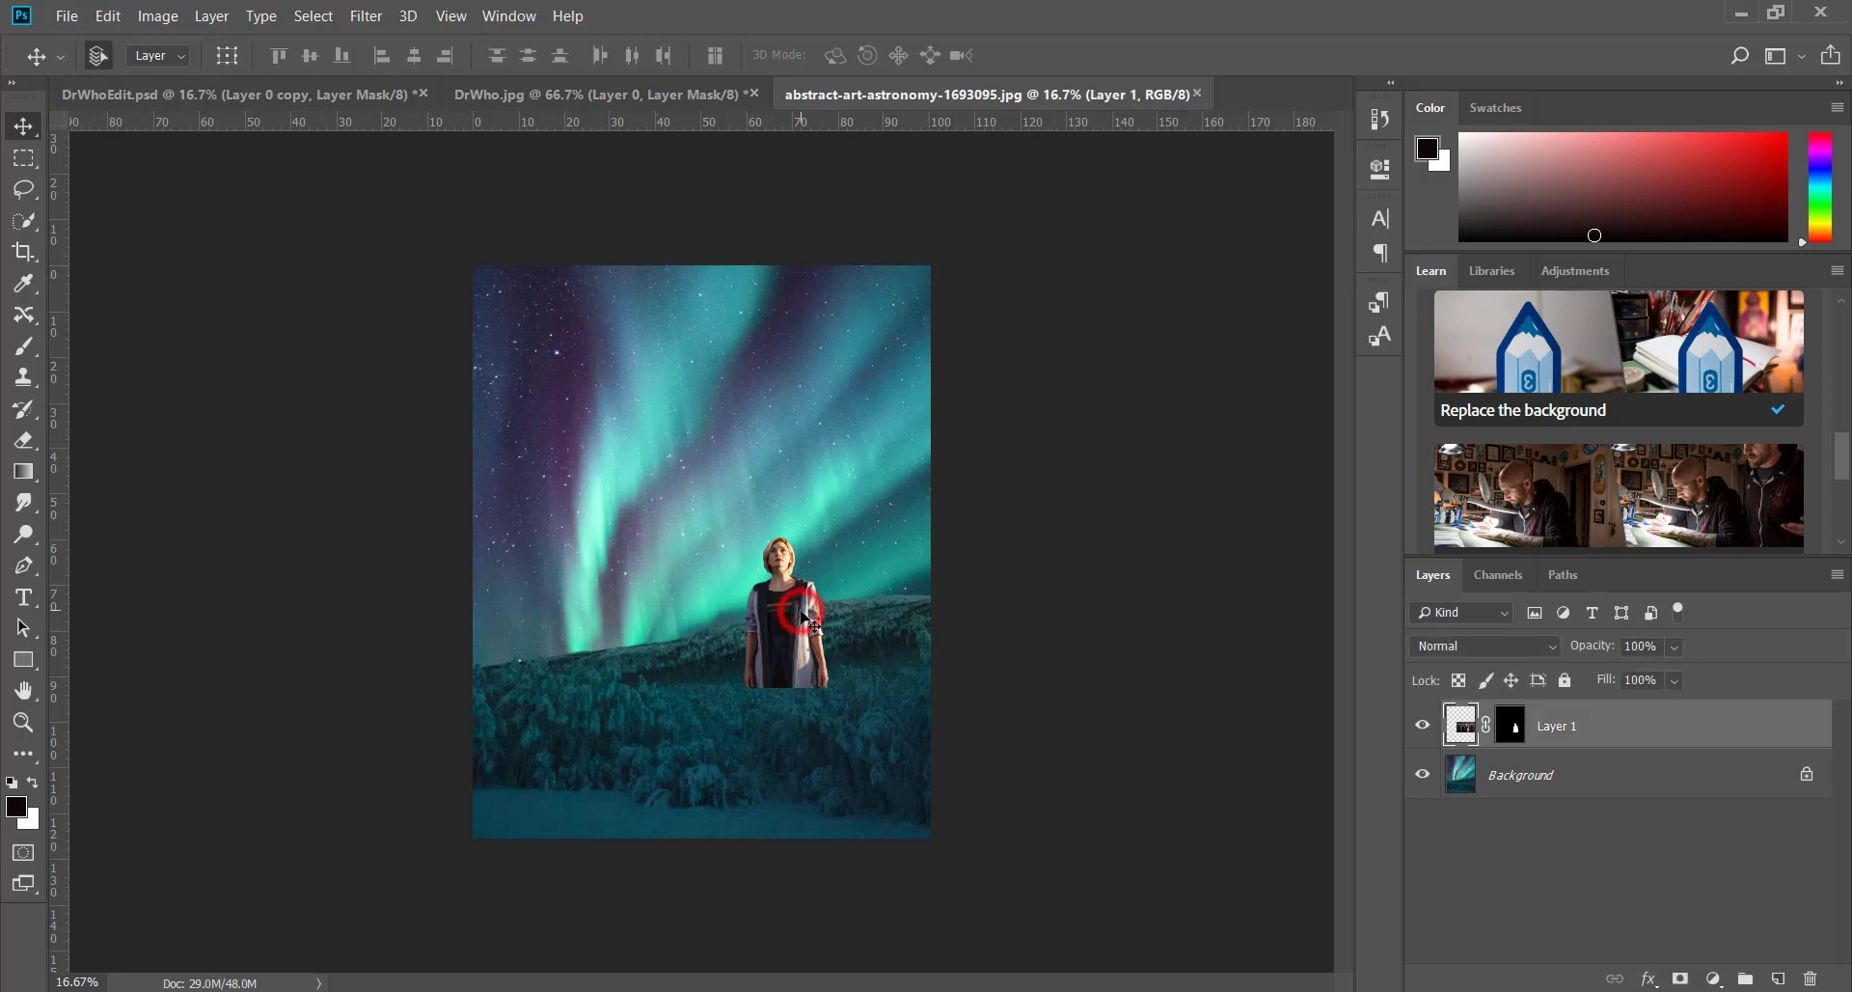
key("ctrl+t")
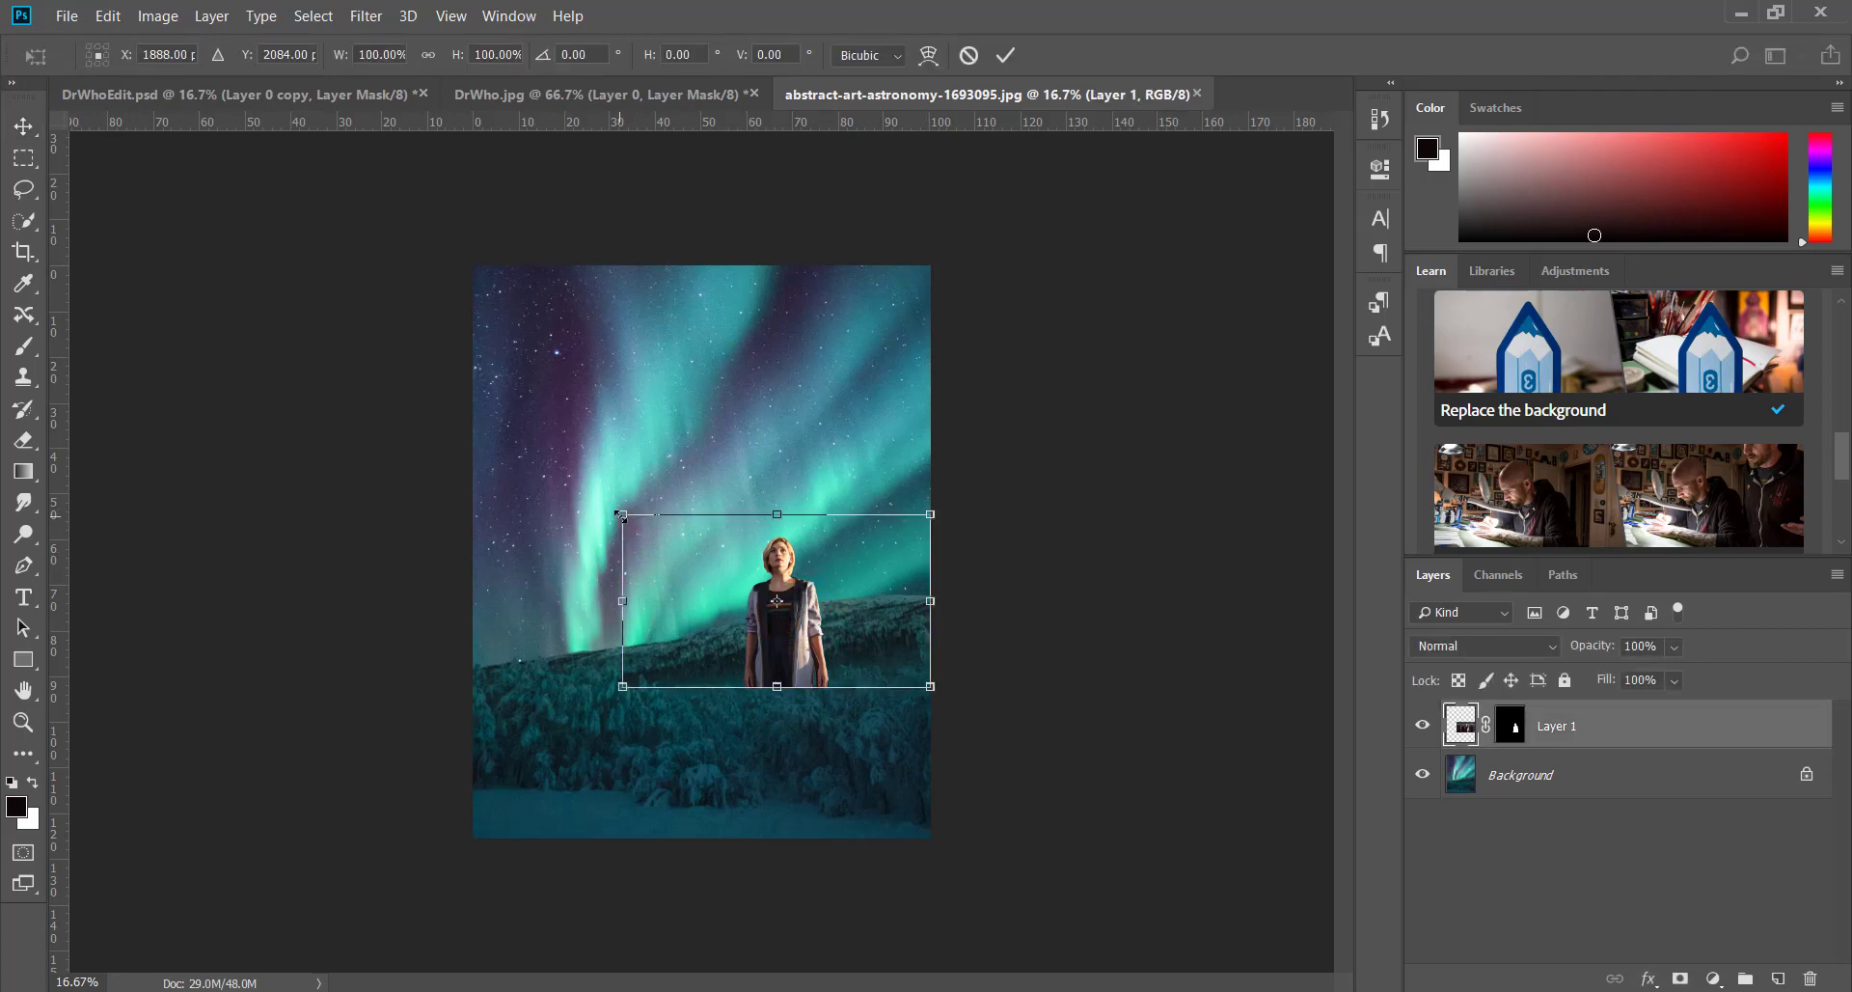
left_click_drag(622, 514, 290, 259)
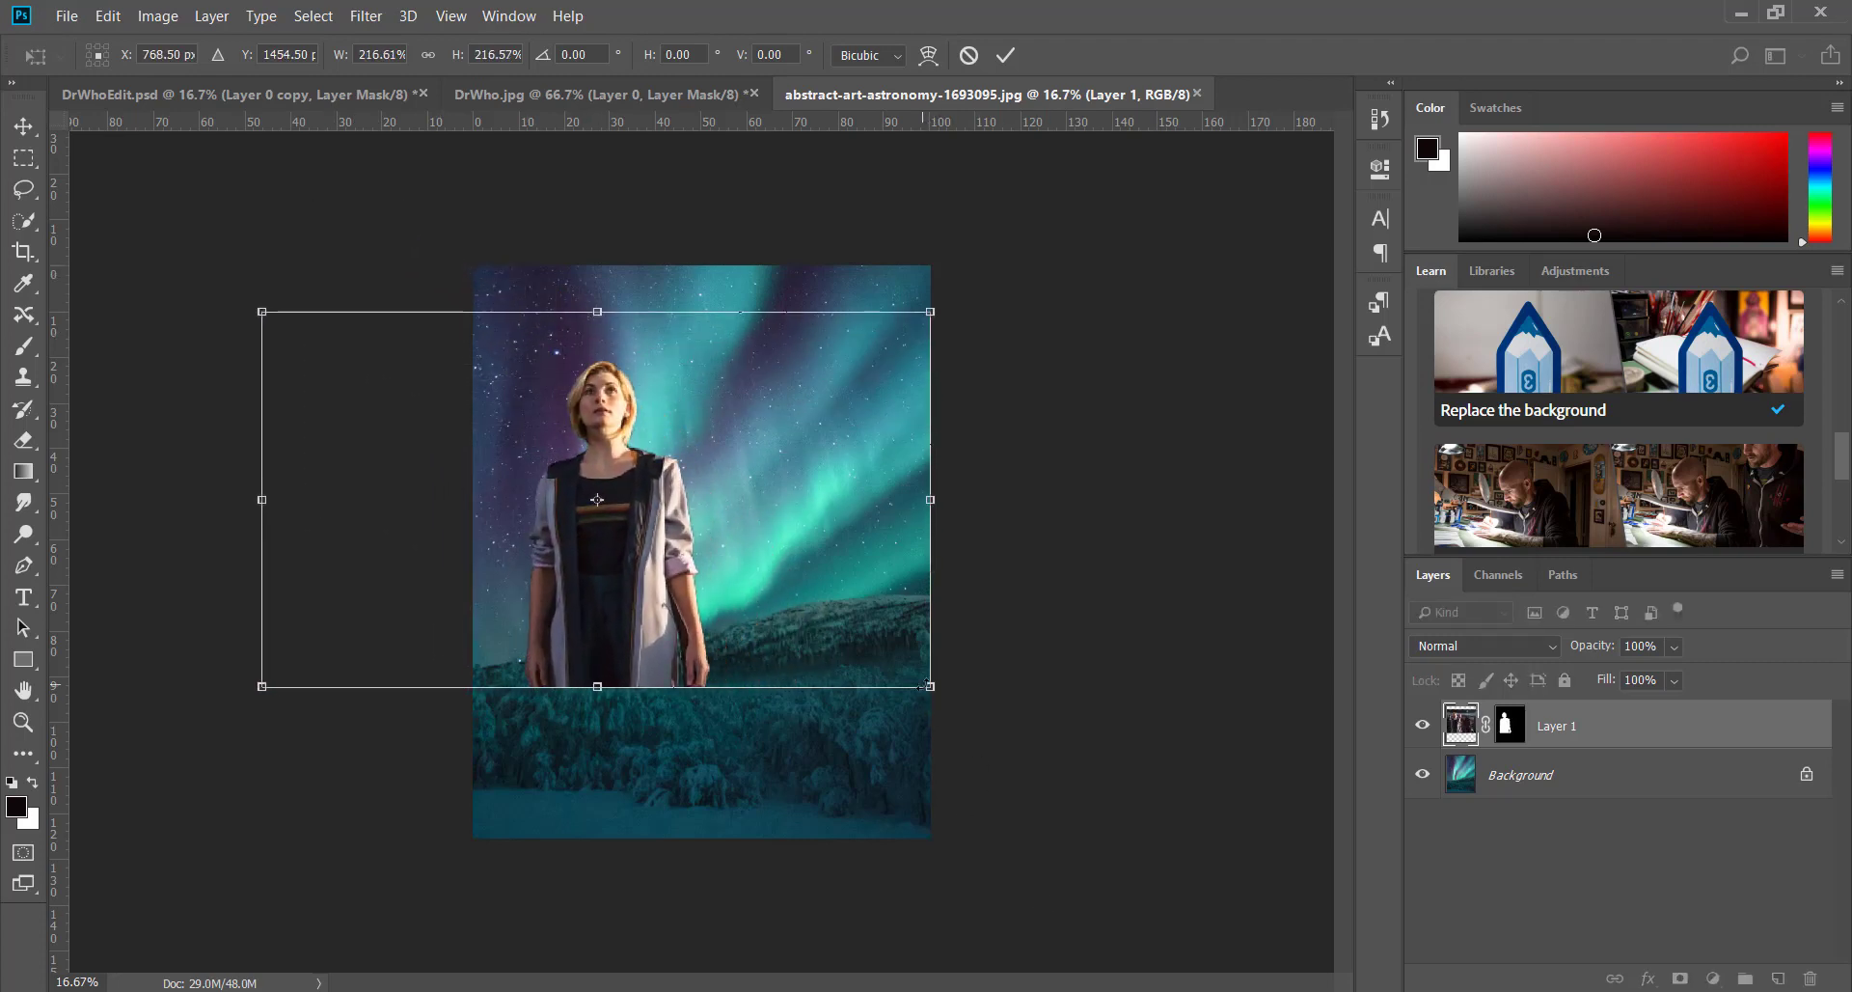
left_click_drag(927, 684, 1063, 761)
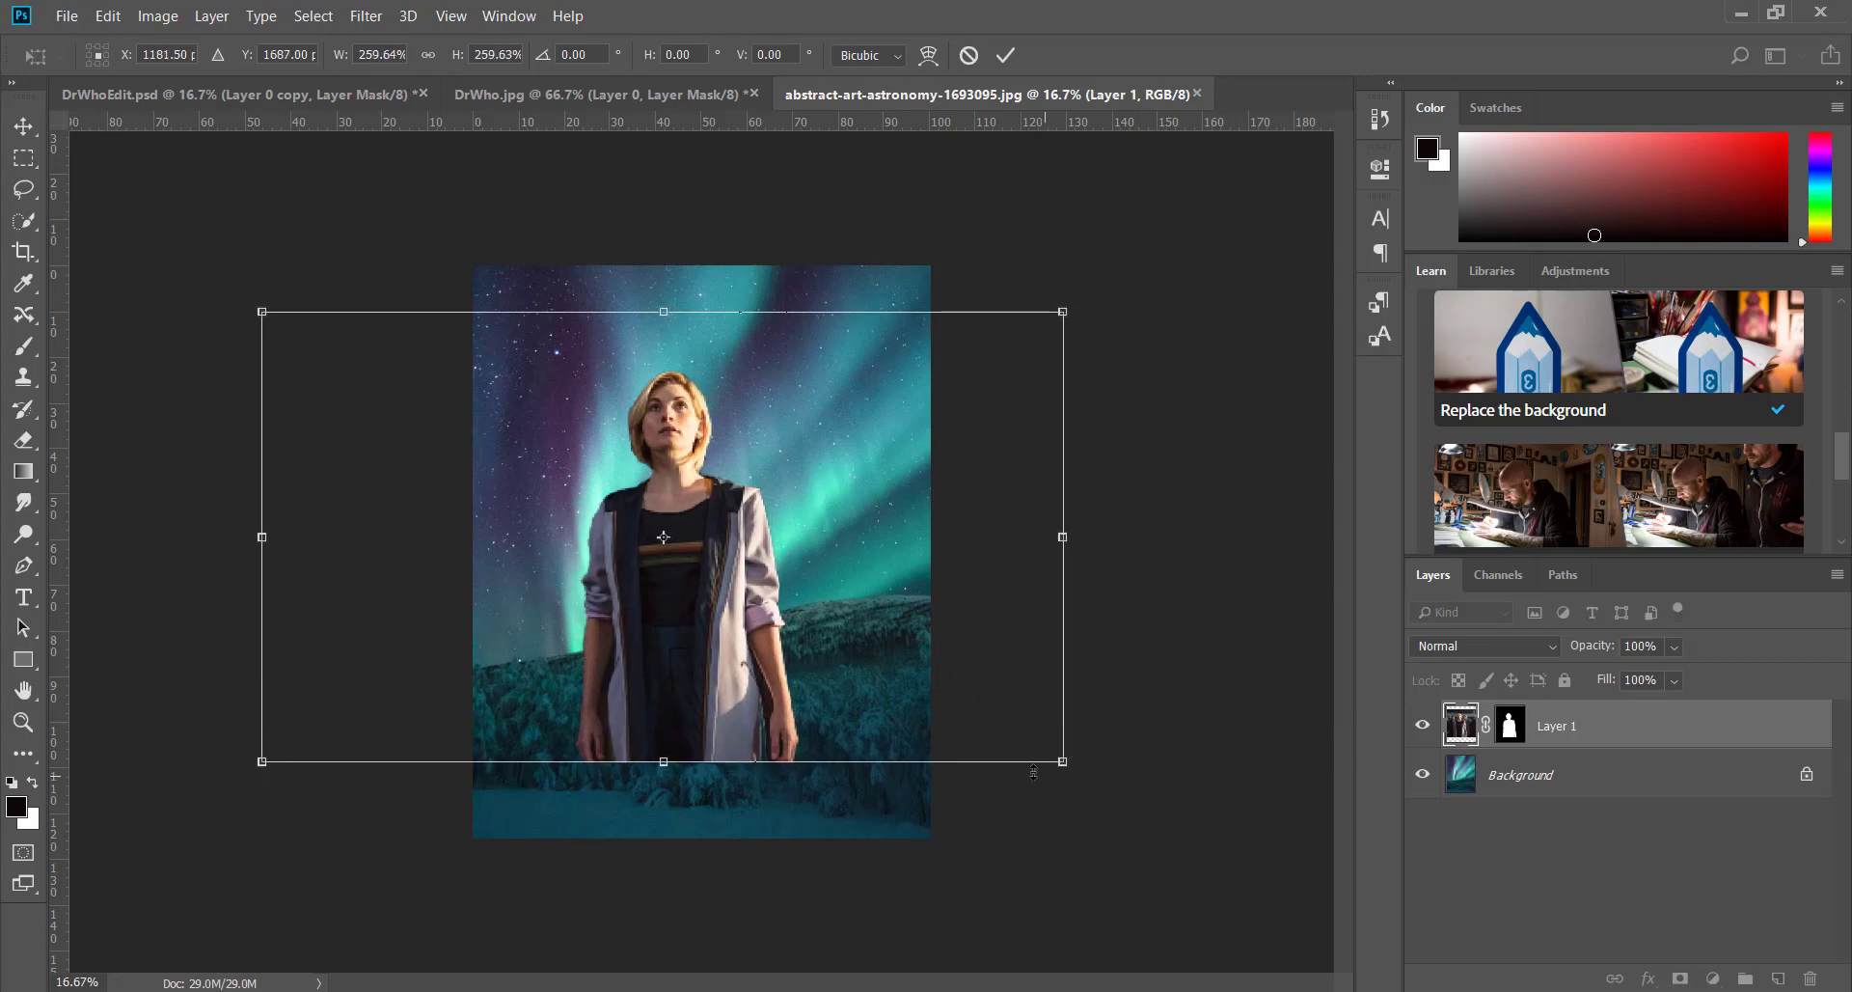
left_click_drag(673, 629, 844, 718)
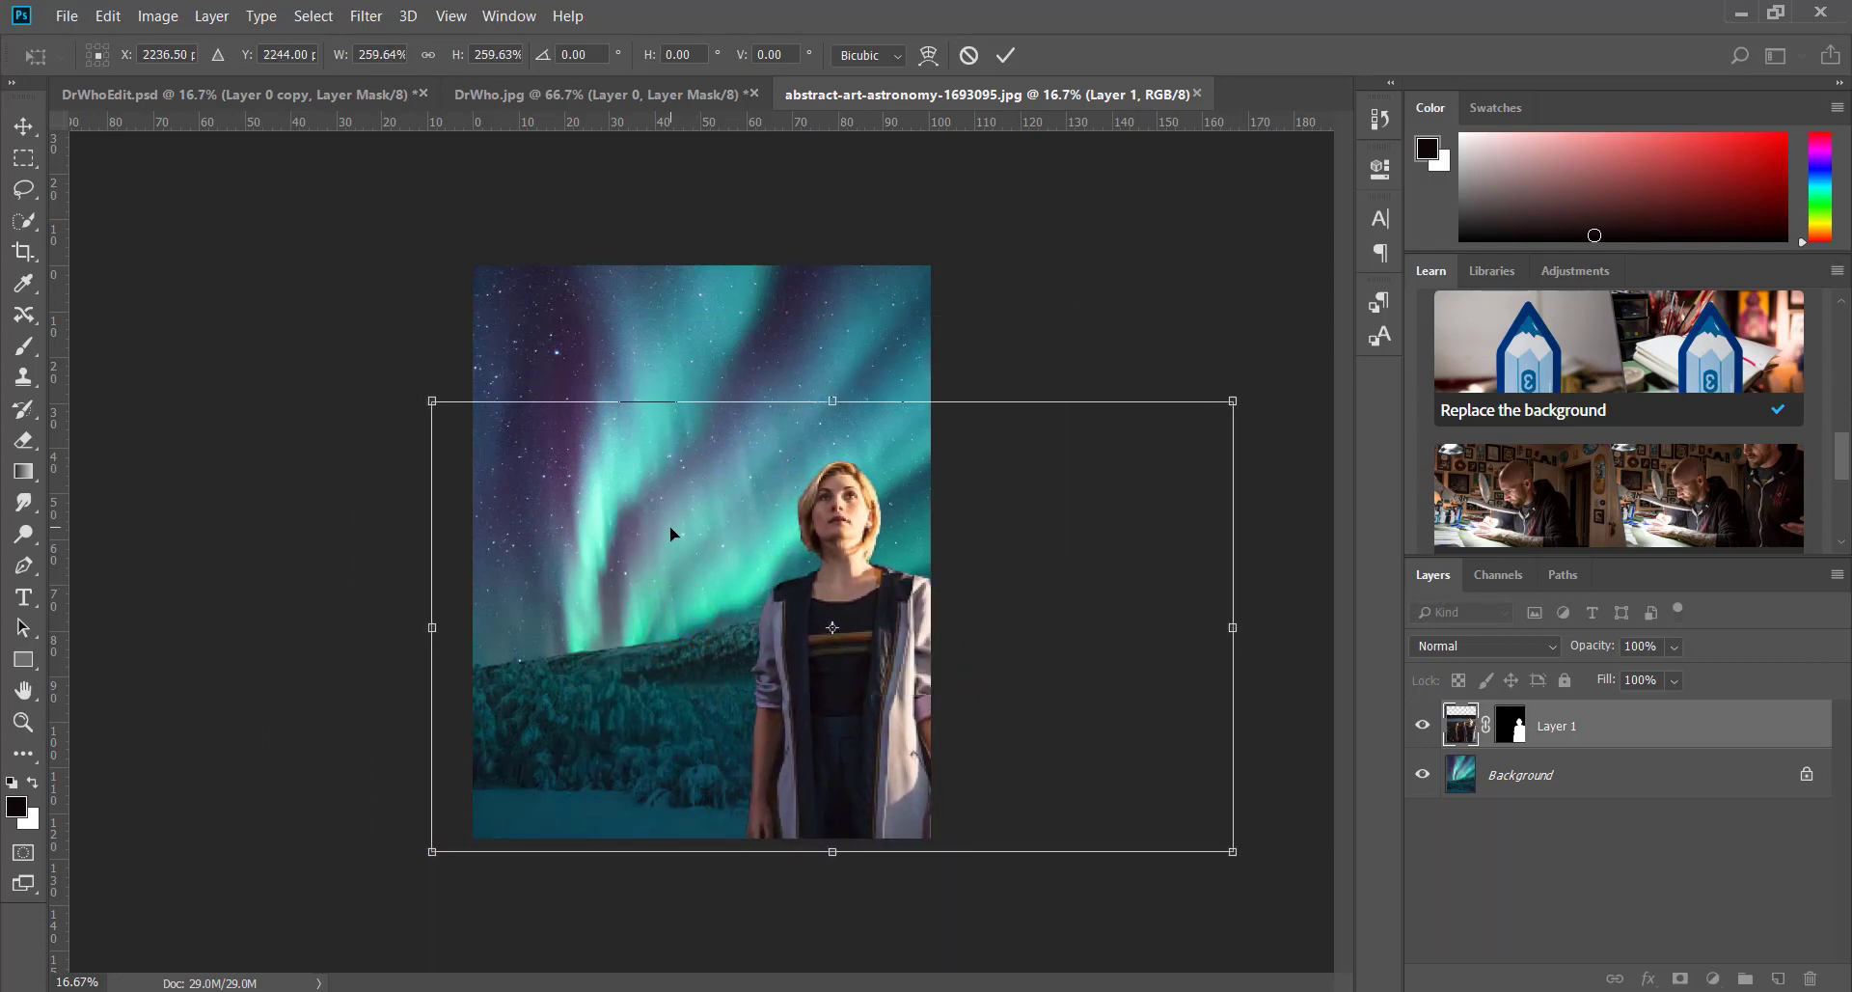
key("Return")
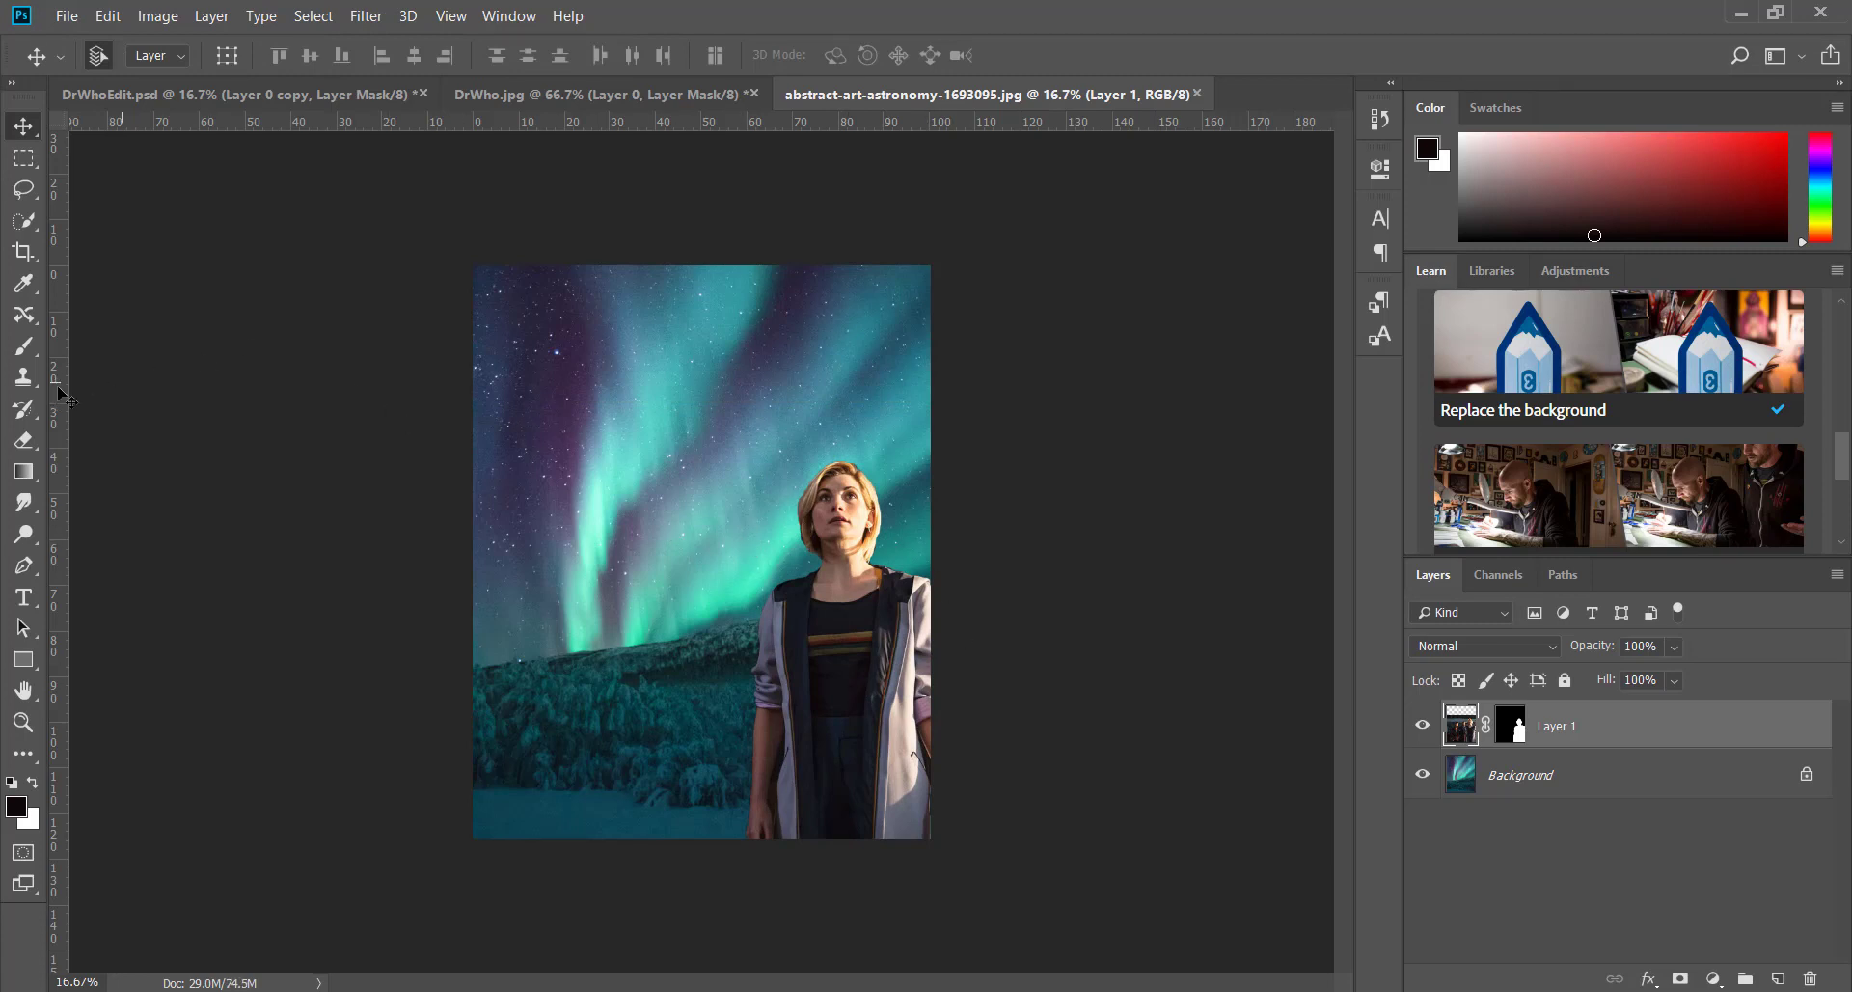
Add the title "THE DOCTOR" across the upper part of the poster in Myriad Pro Bold, 500 pt
left_click(25, 614)
left_click(519, 359)
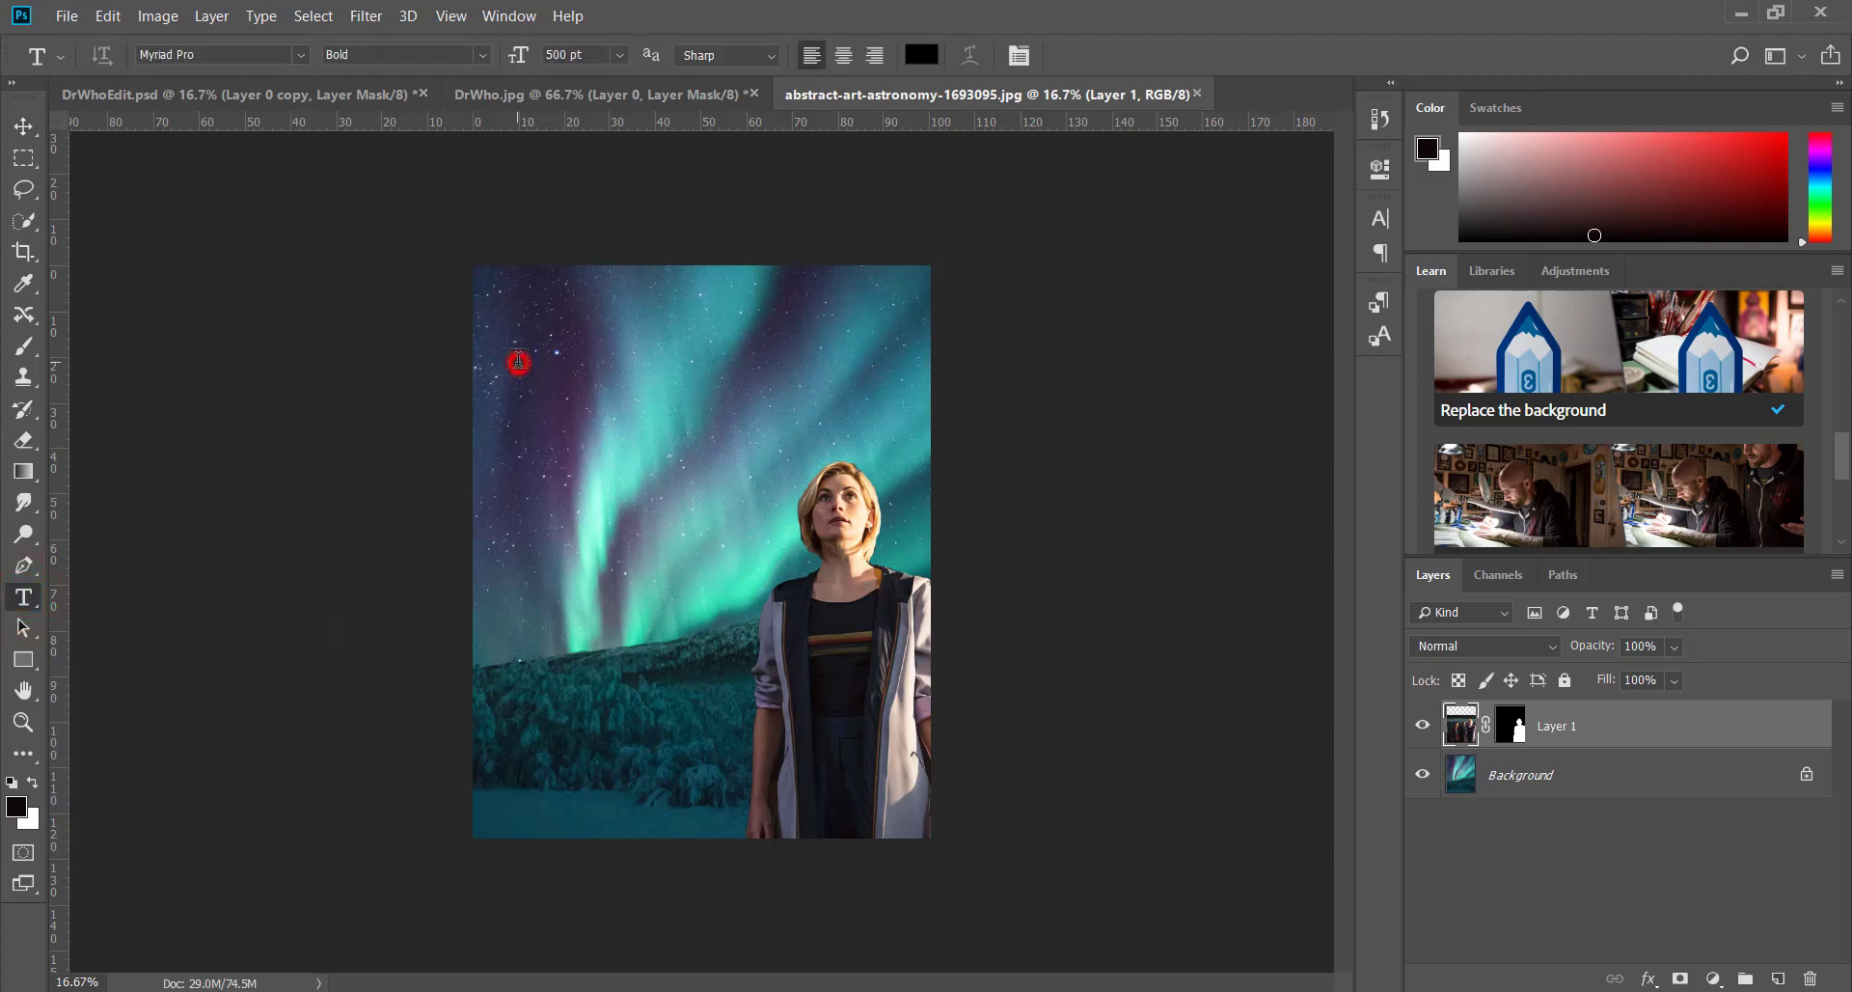
type("THE DOCTO")
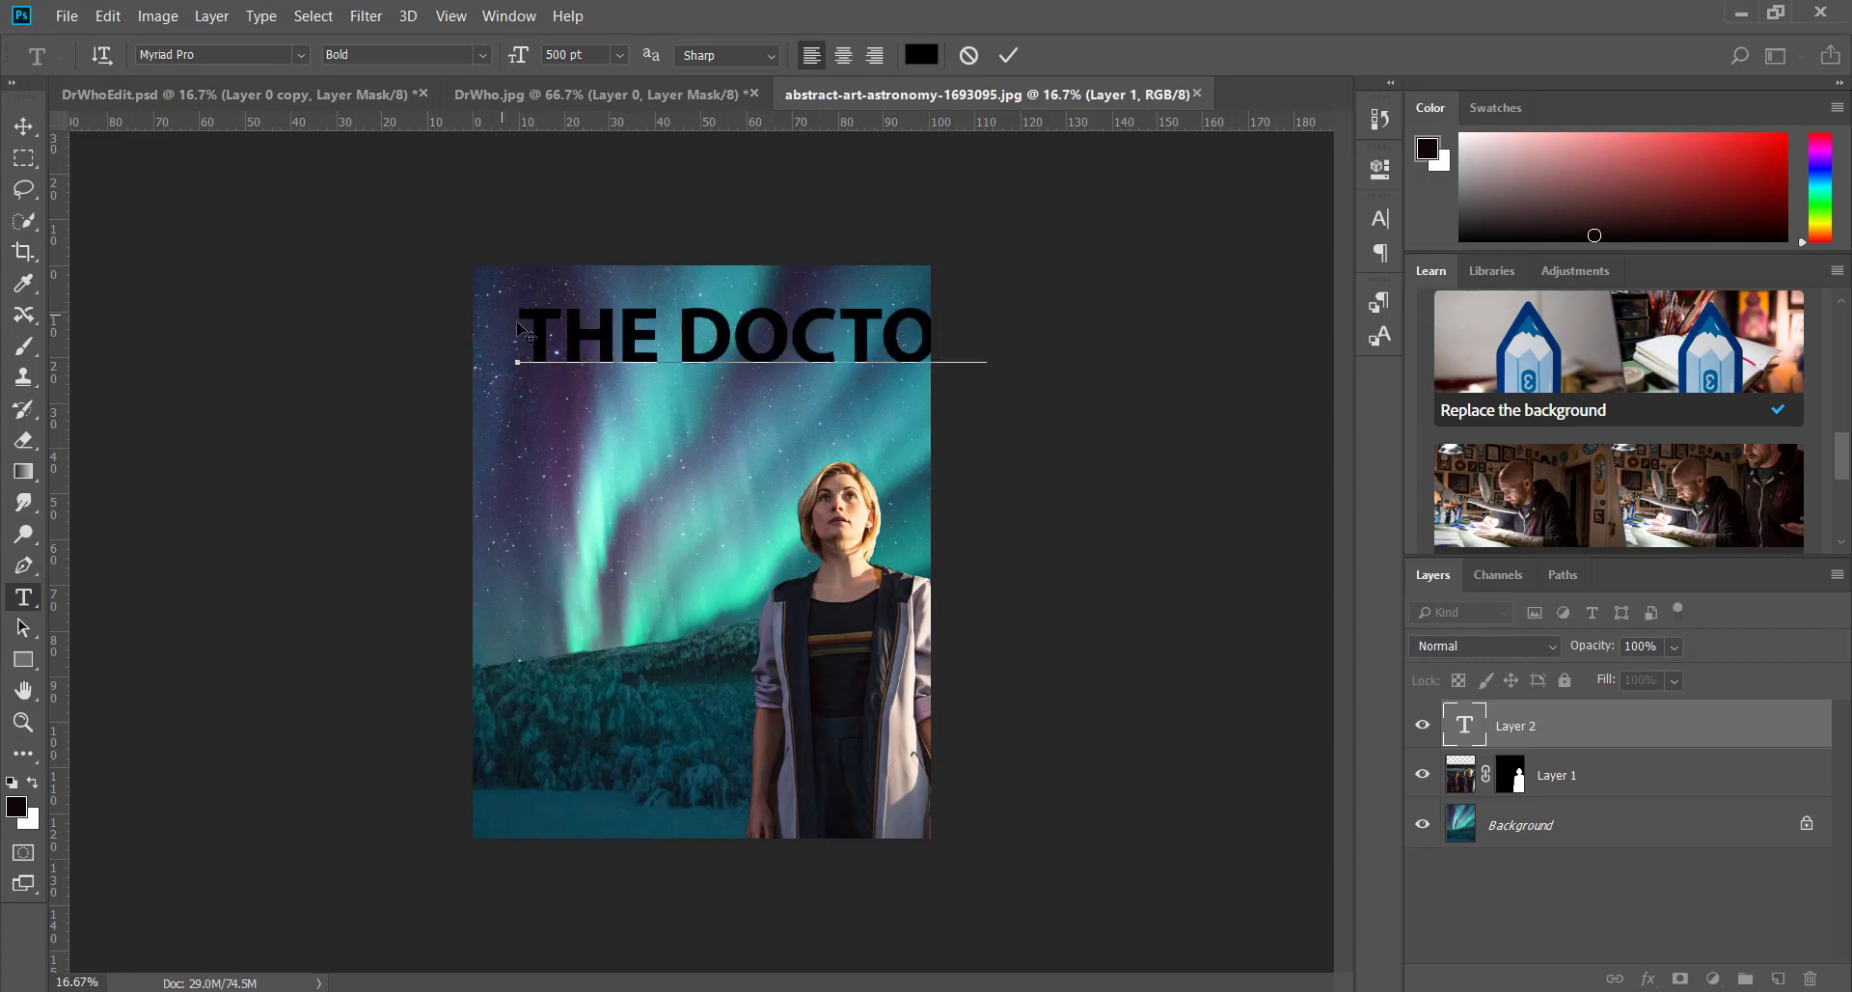
Set the title's text colour to e6d8d8 and align its start with the poster's left edge
triple_click(521, 320)
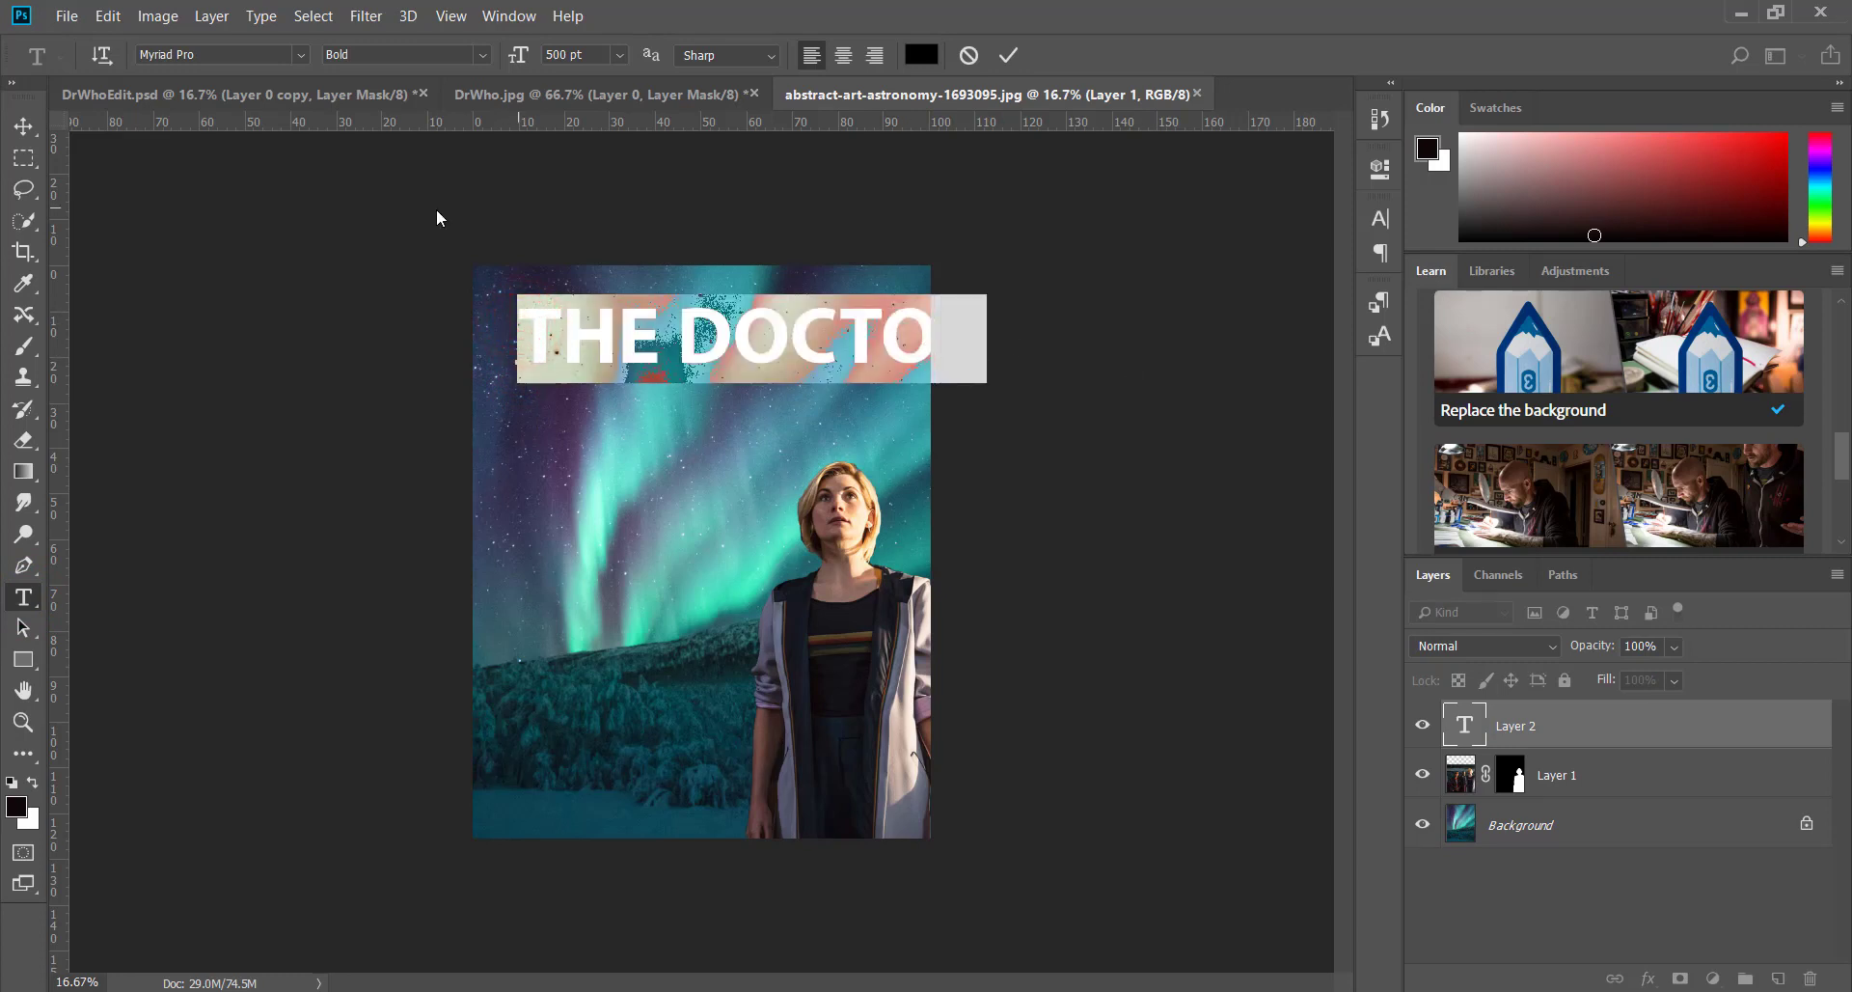
left_click(923, 55)
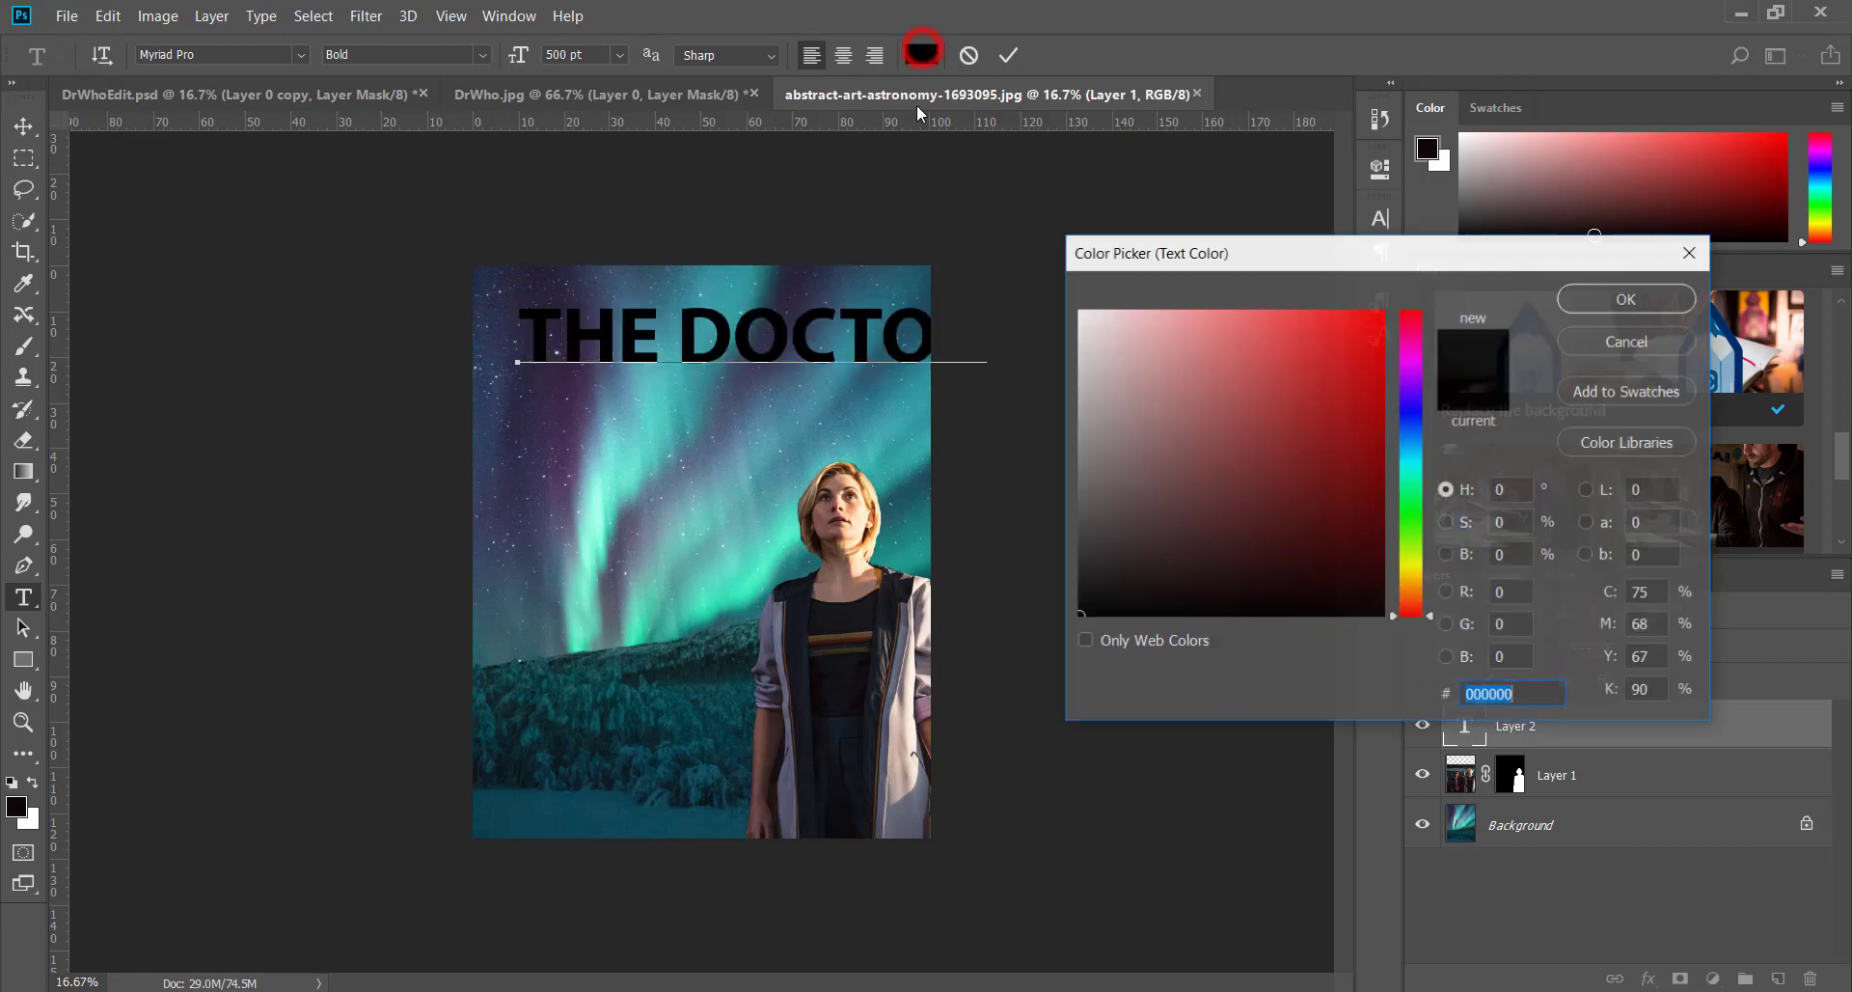
left_click_drag(1093, 358, 1097, 340)
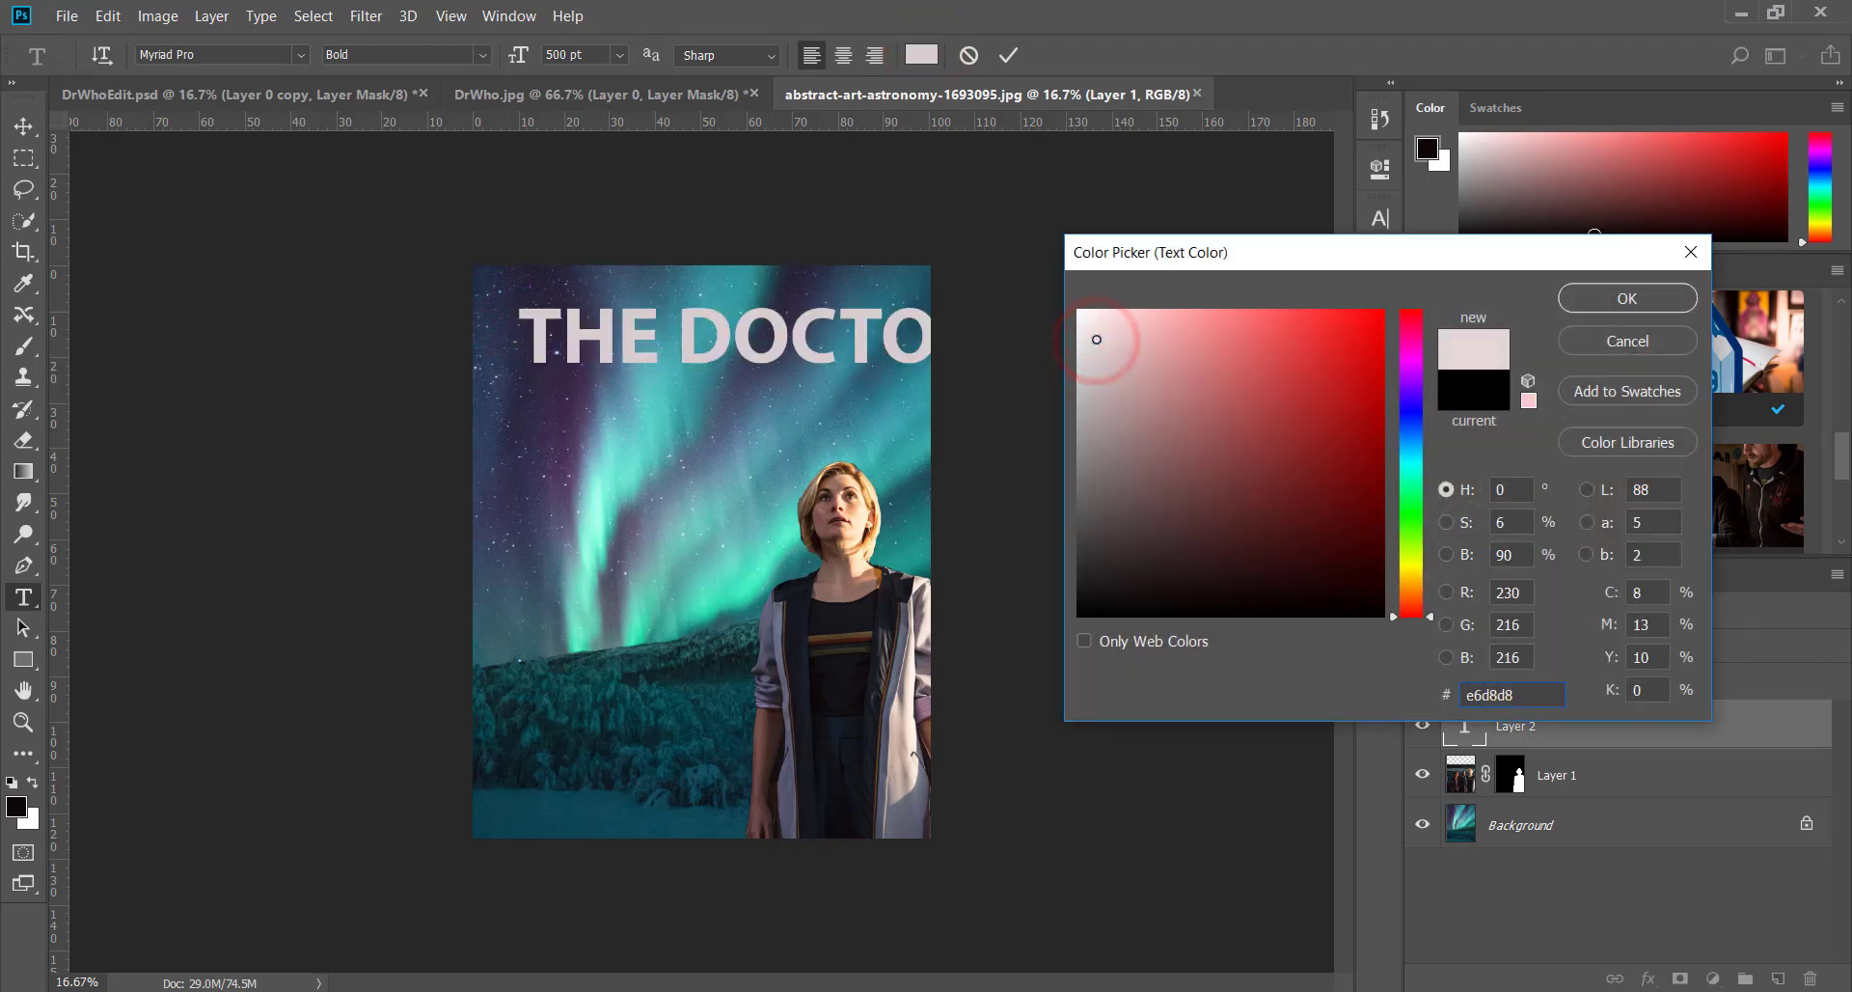
left_click(1629, 299)
left_click(27, 121)
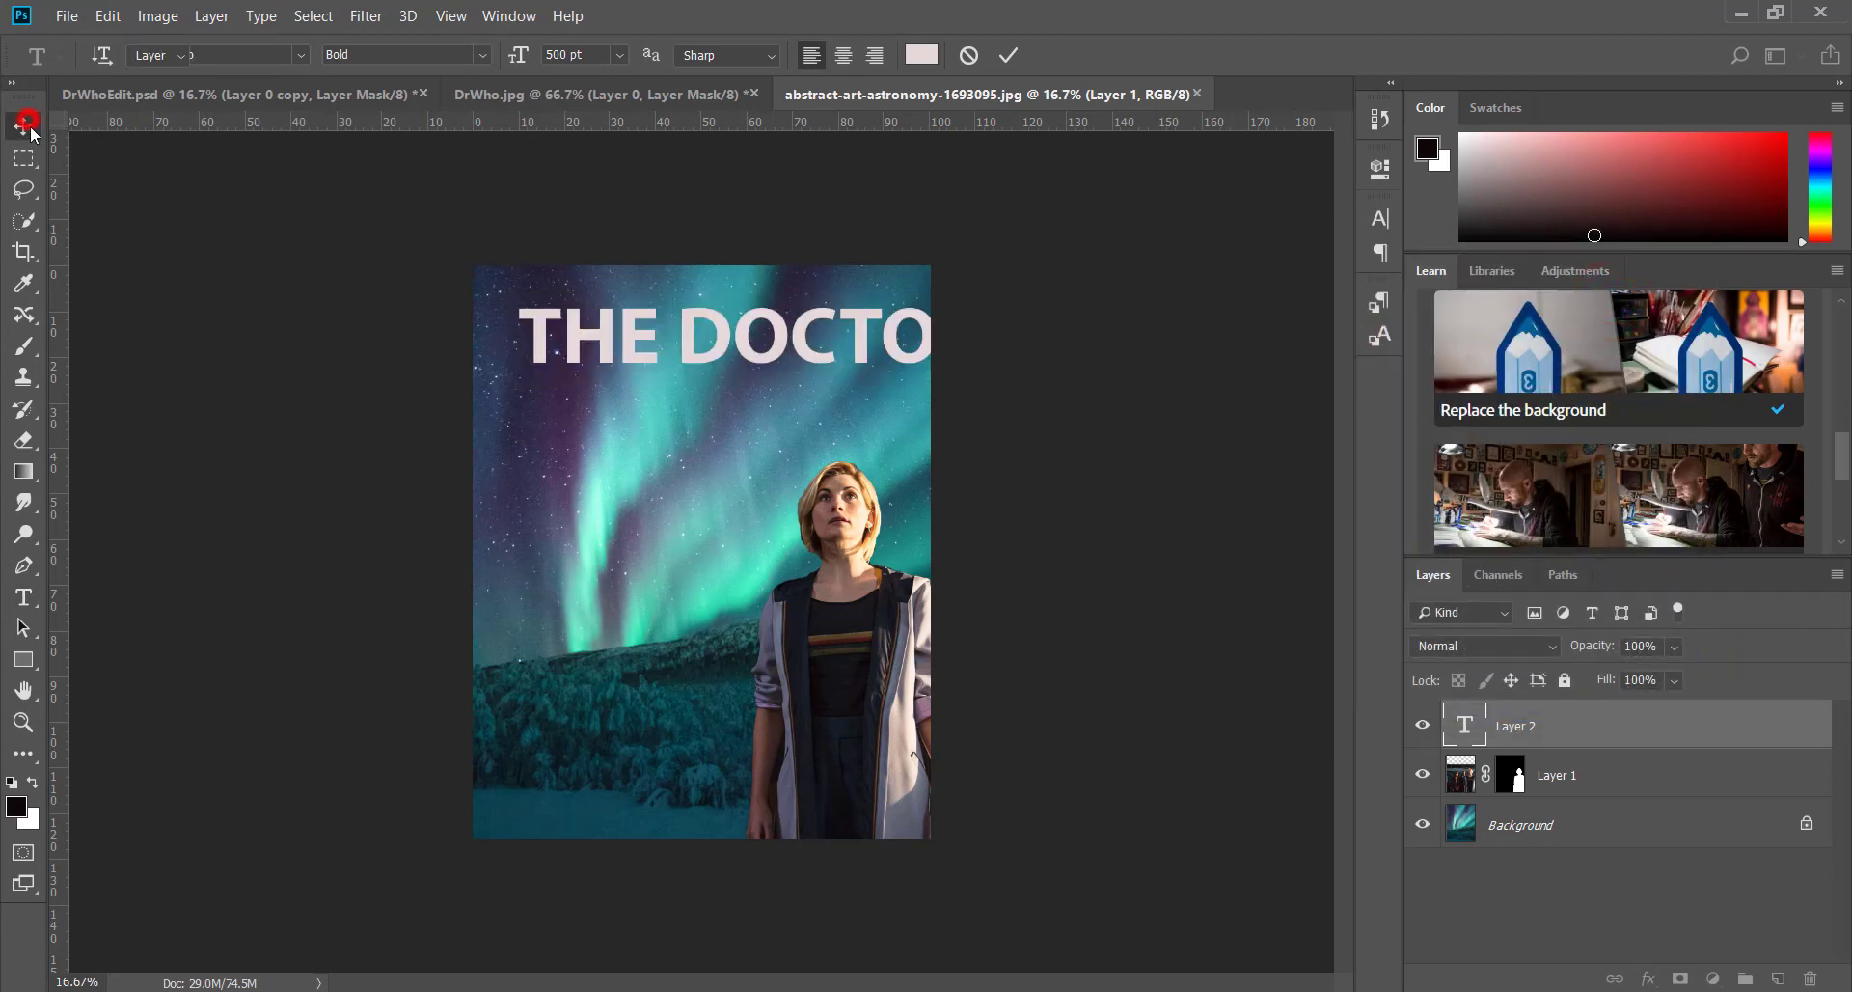
left_click_drag(744, 350, 699, 345)
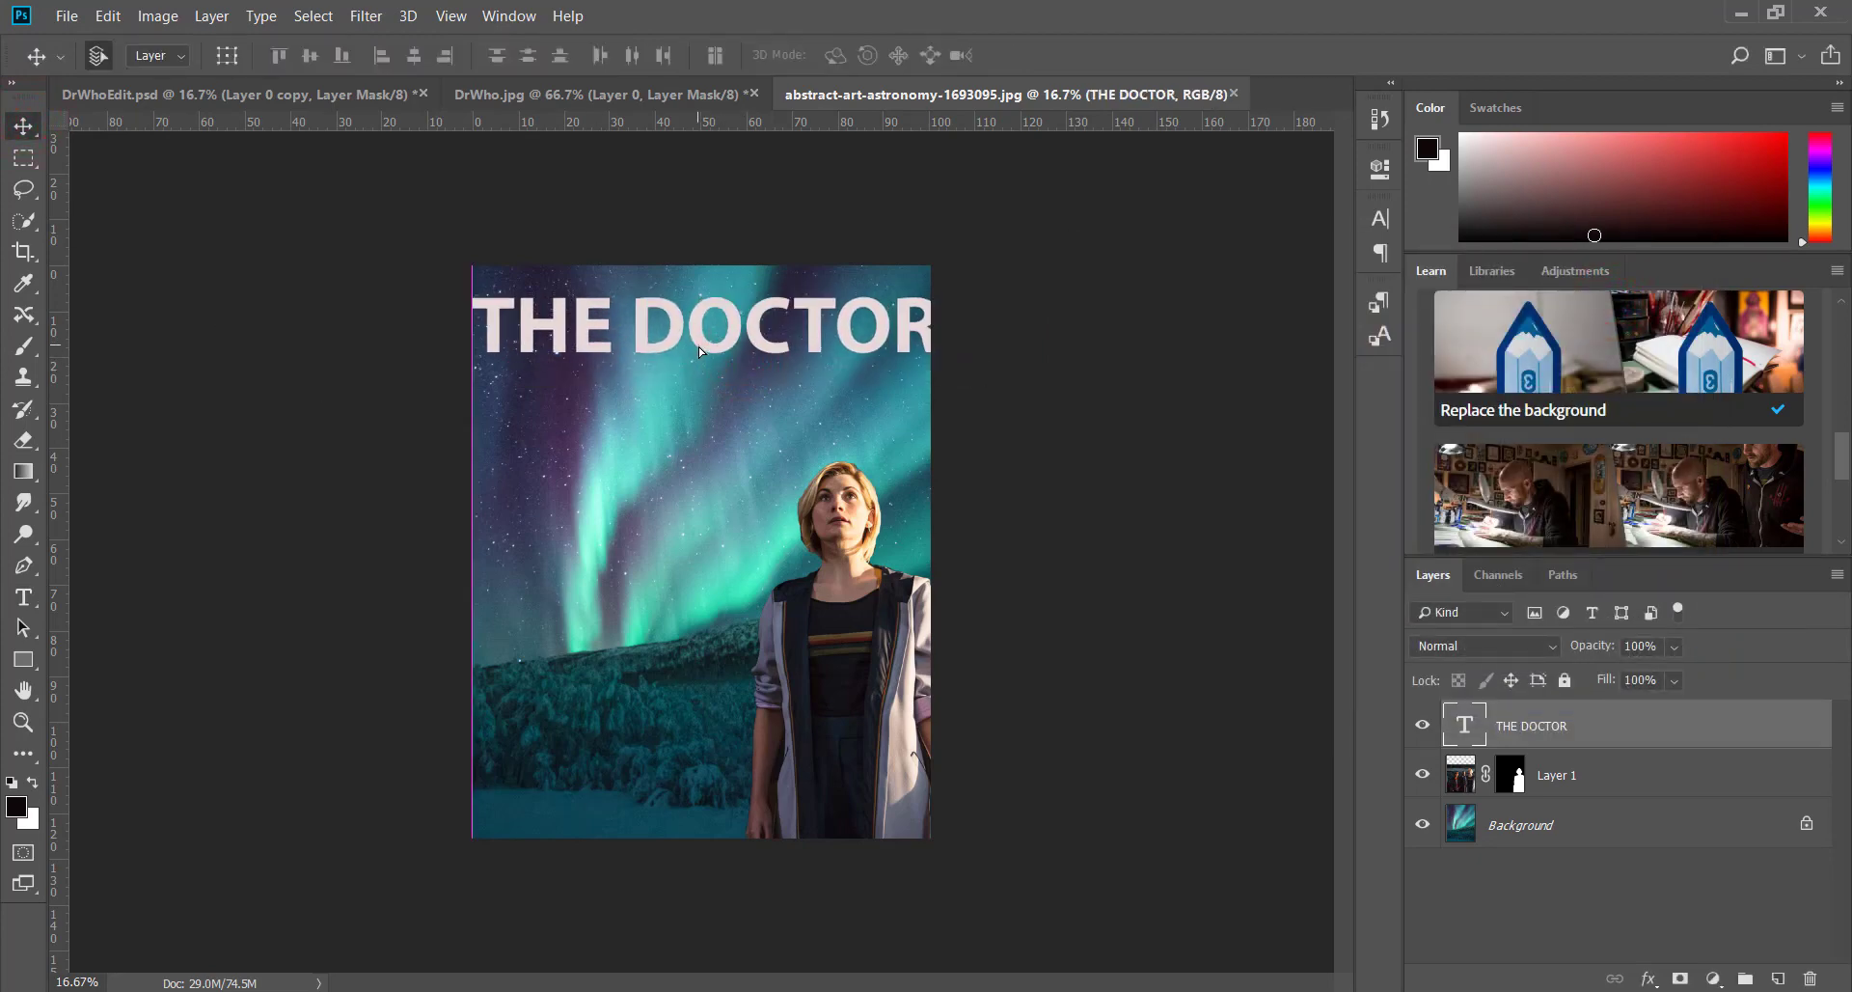
Set the title's font size to 470 pt
double_click(1467, 731)
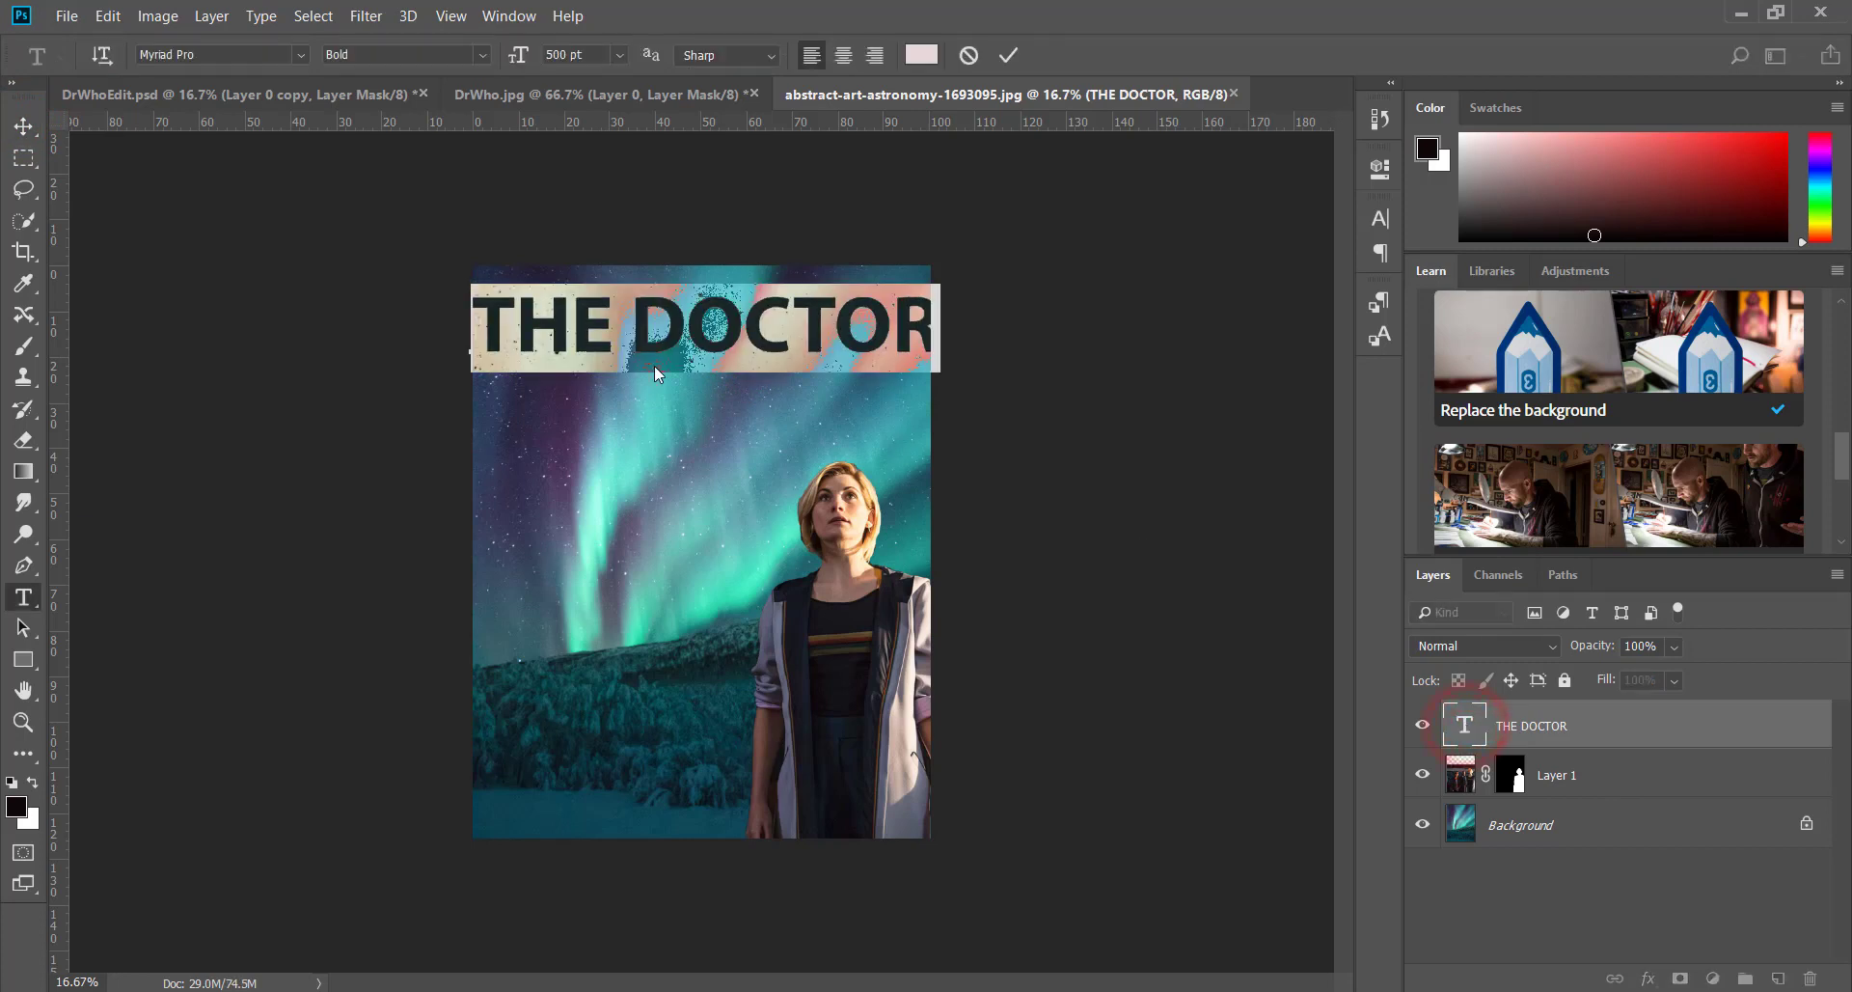
left_click(594, 56)
type("450")
key("Return")
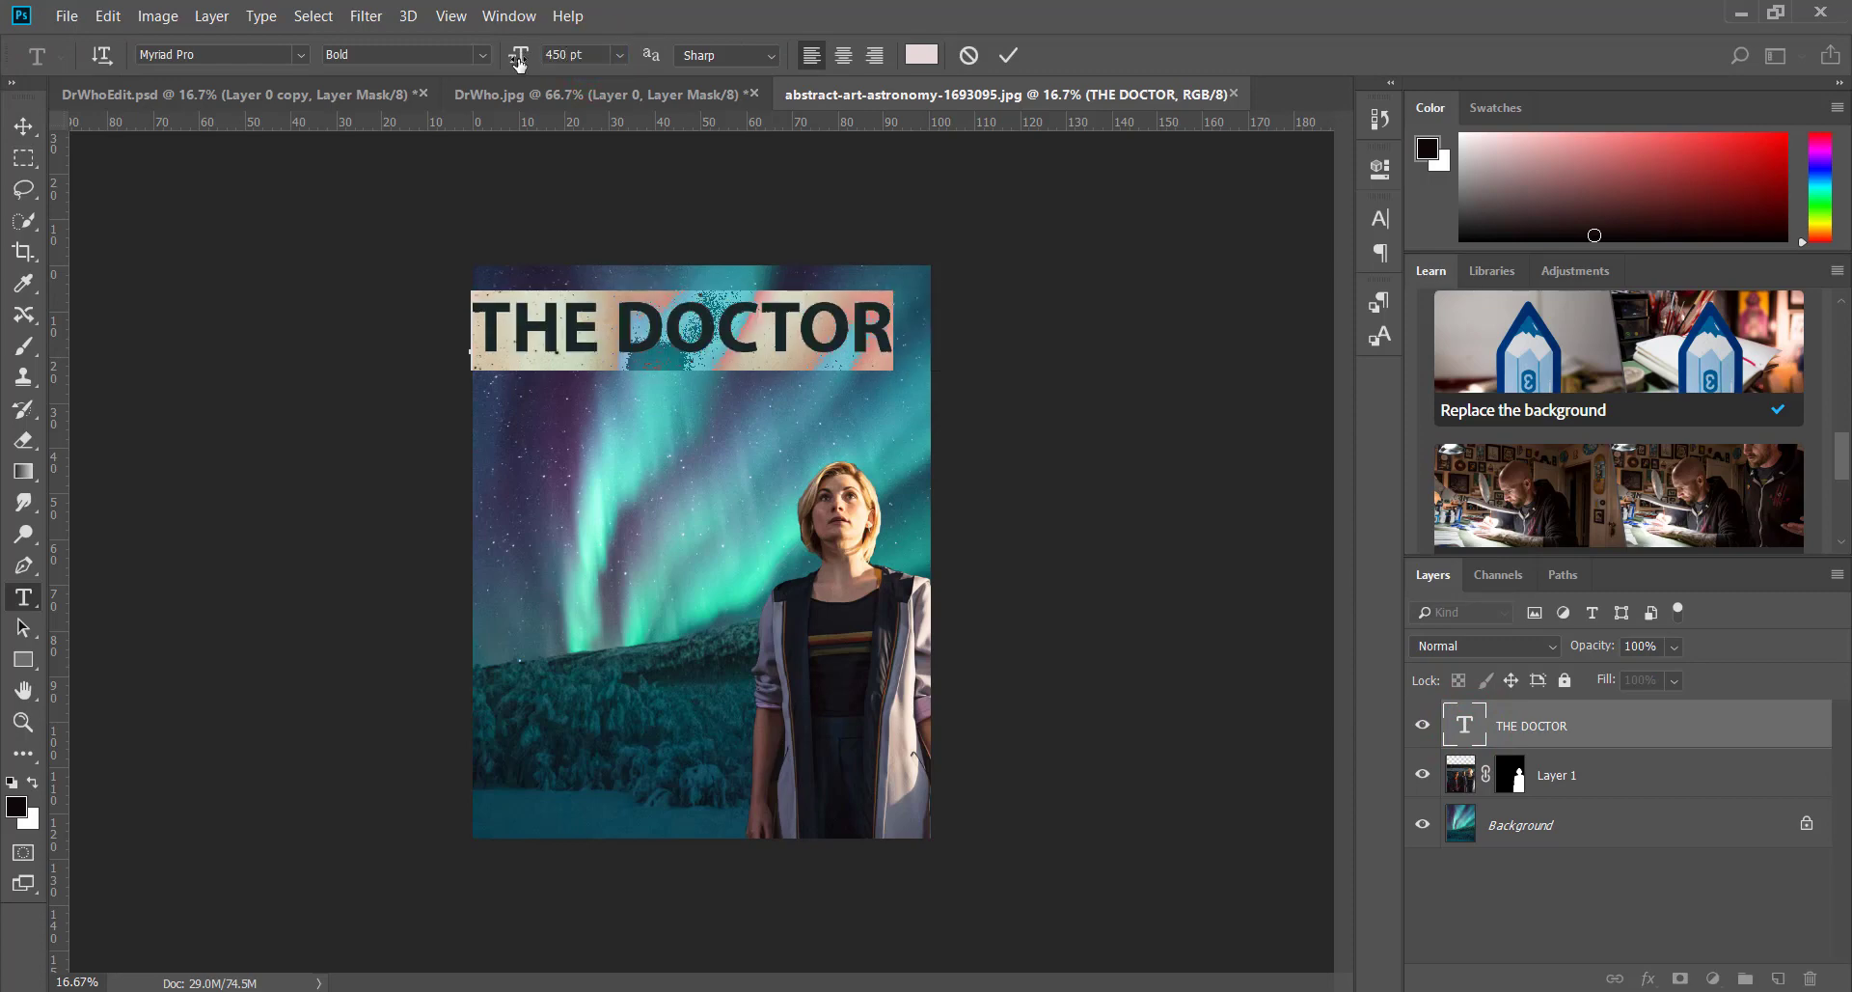
left_click(588, 56)
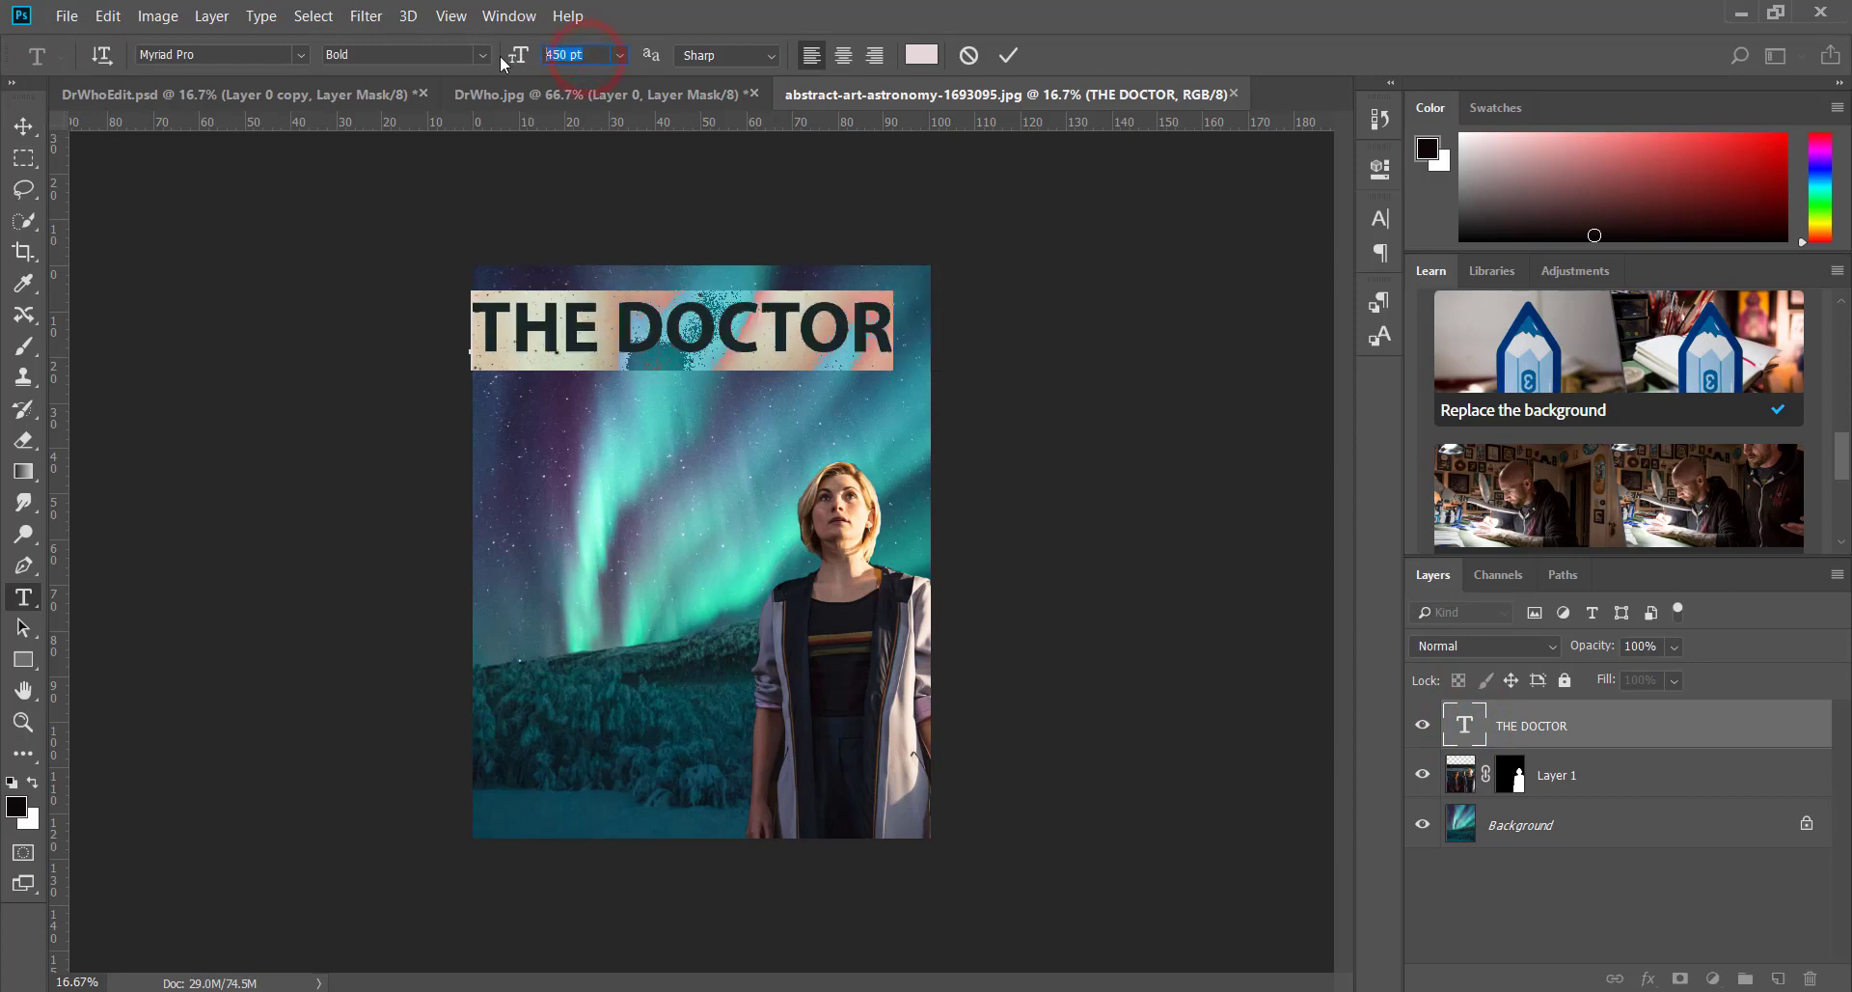
type("470")
key("Return")
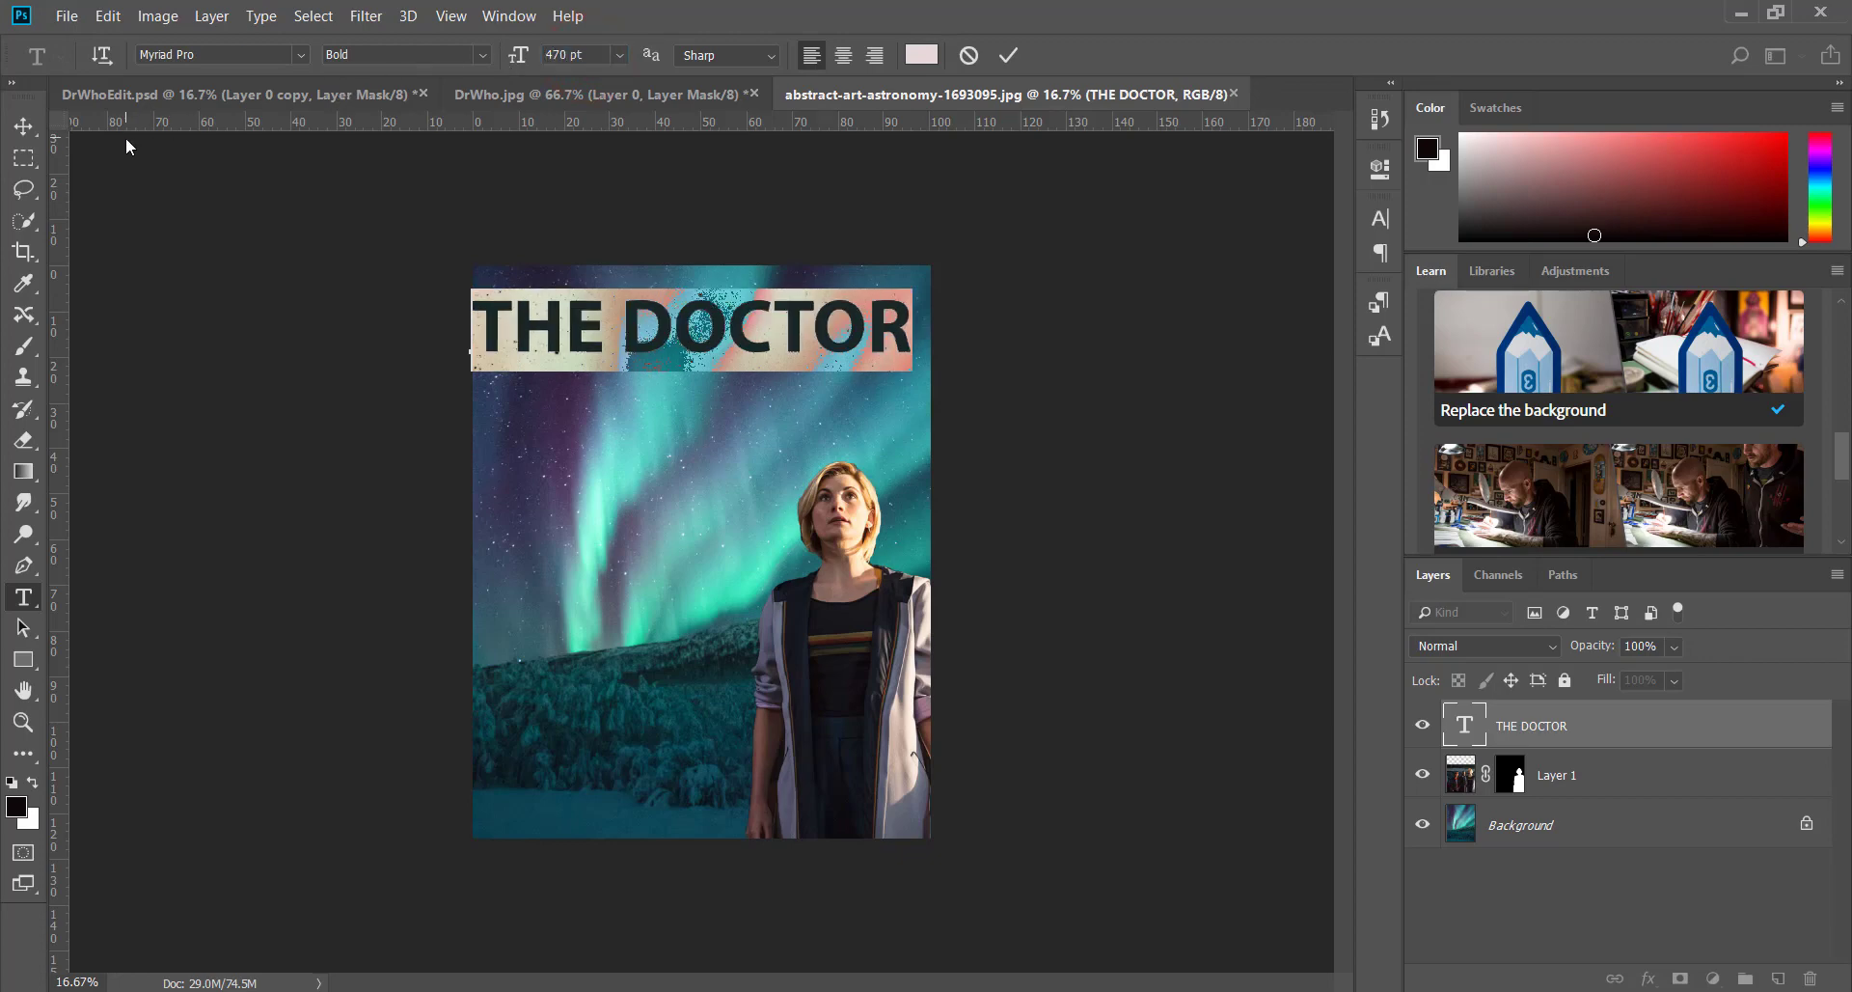
Nudge the title horizontally so it sits slightly inward from the poster's left edge
left_click(24, 126)
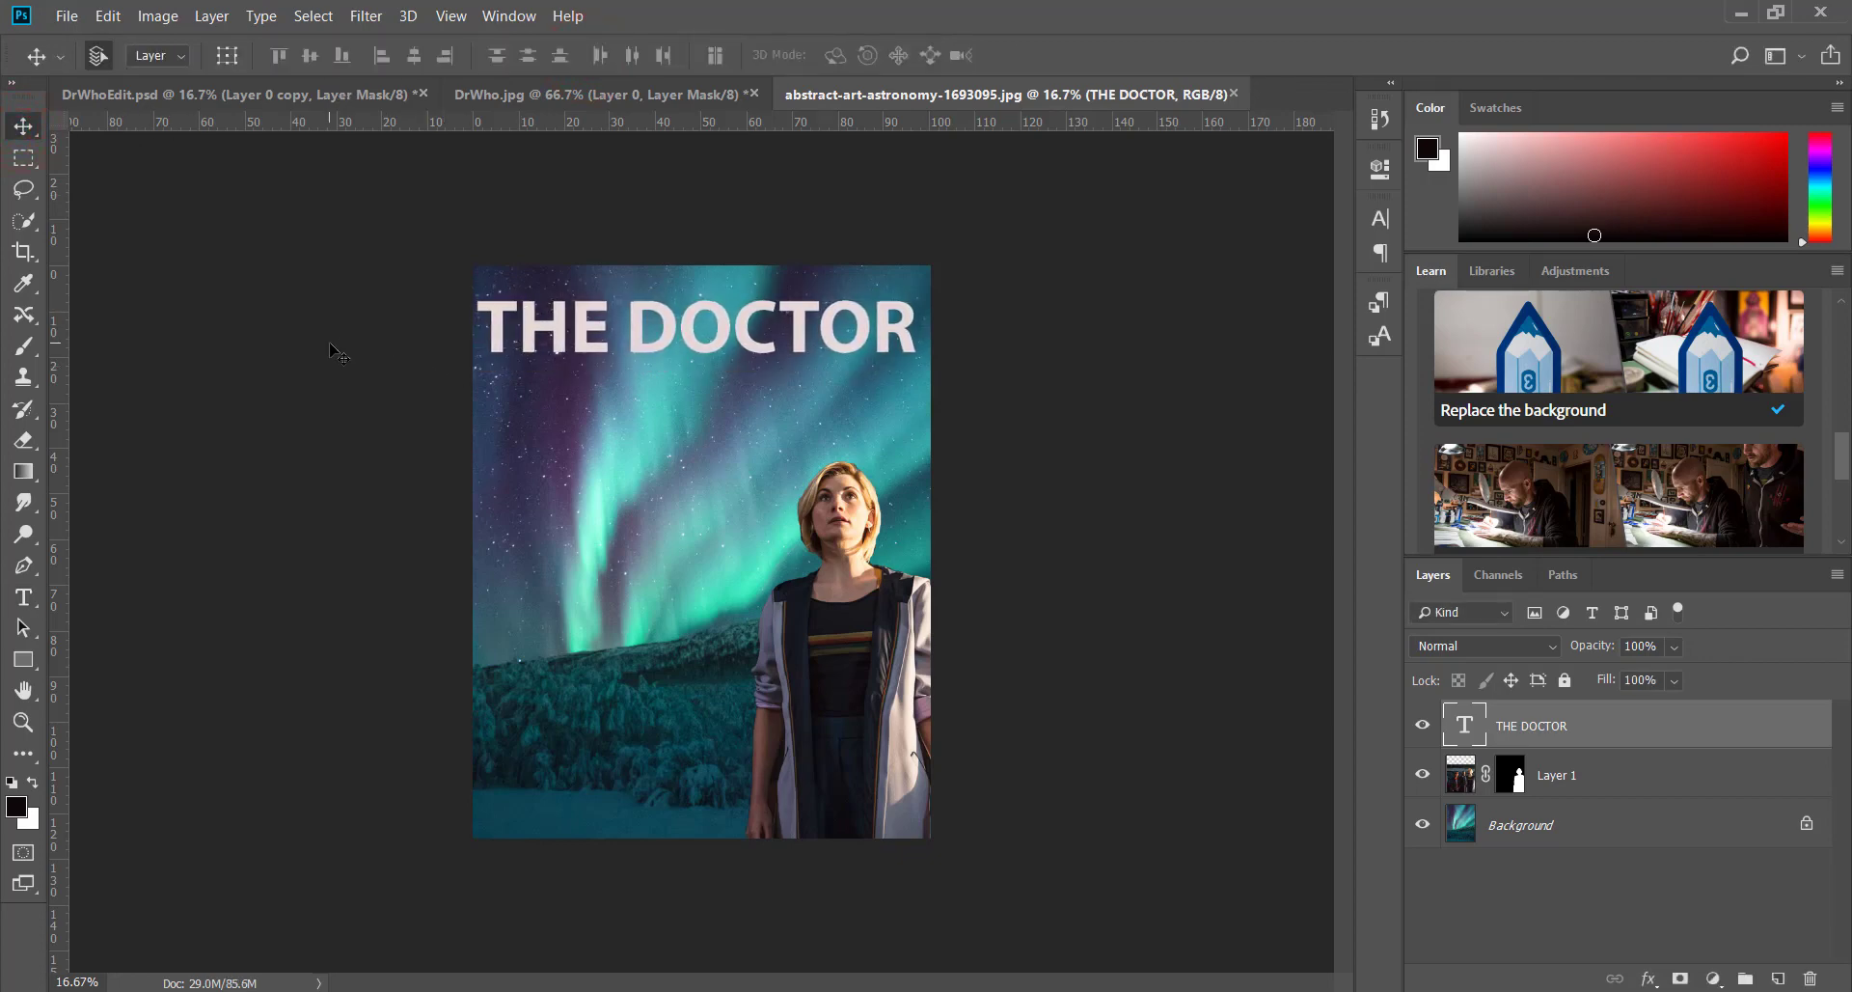
key("shift+Right")
key("shift+Right")
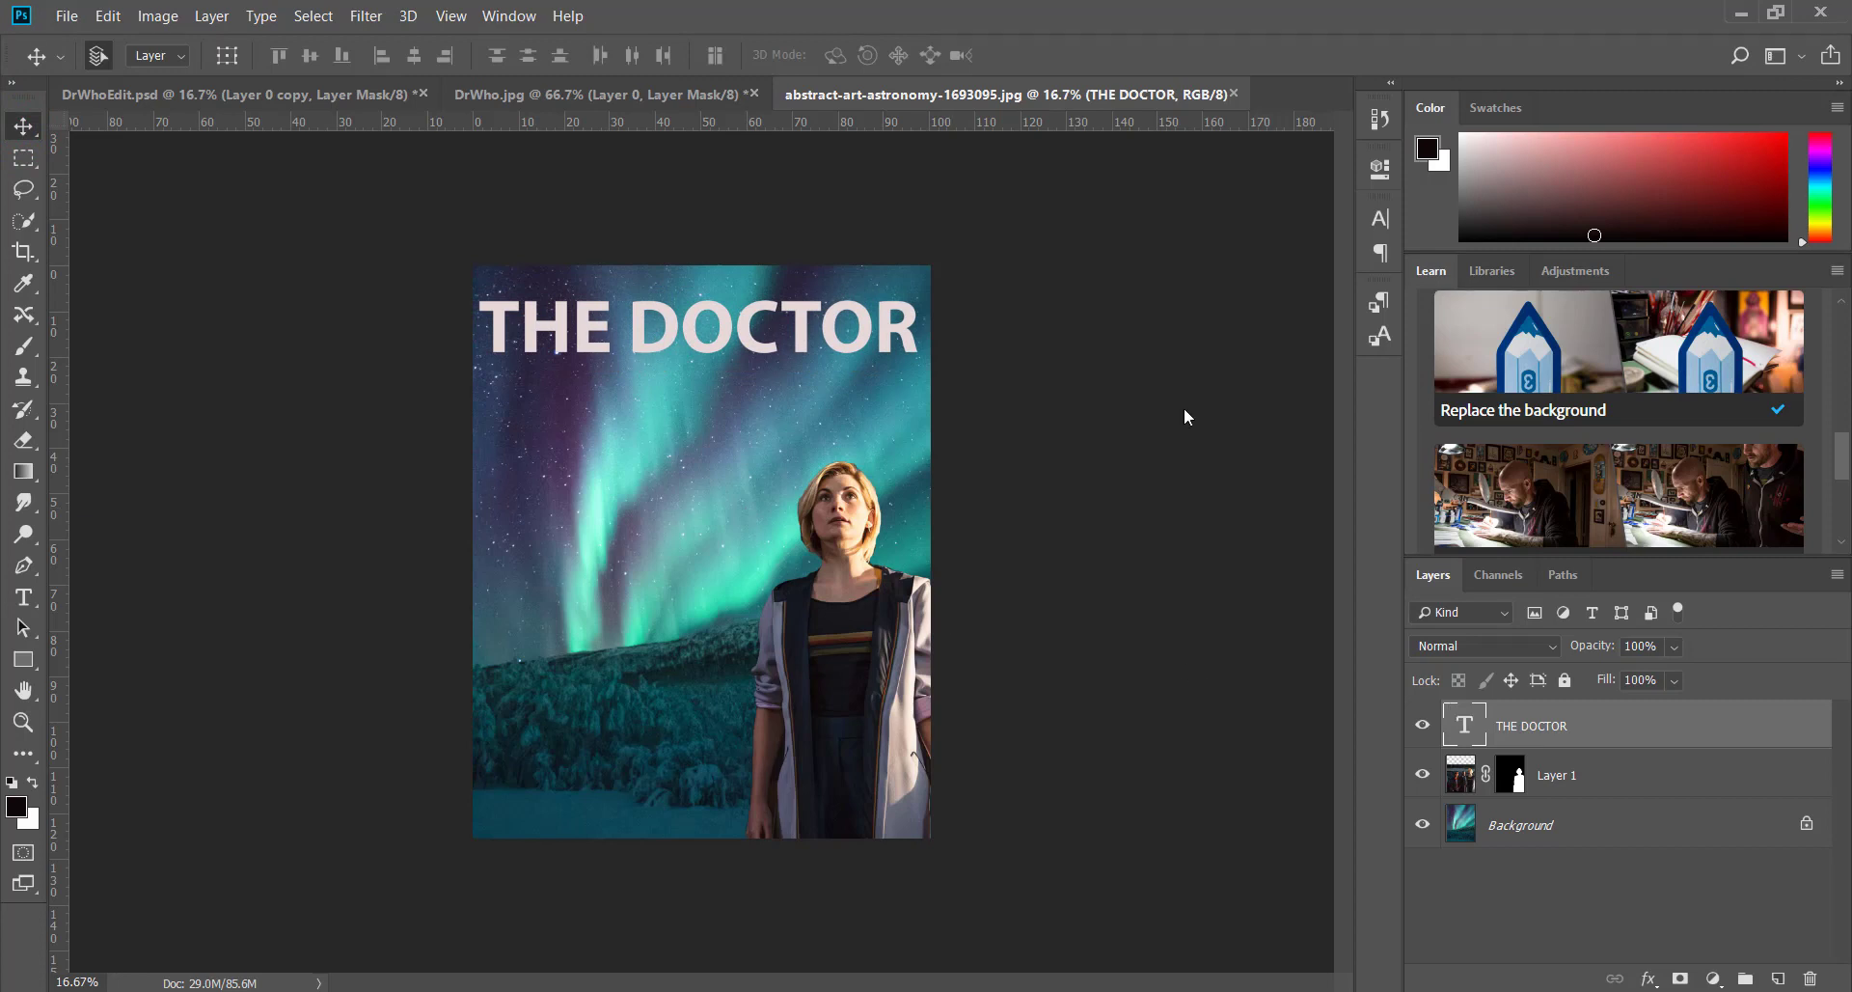
key("shift+Left")
key("shift+Left")
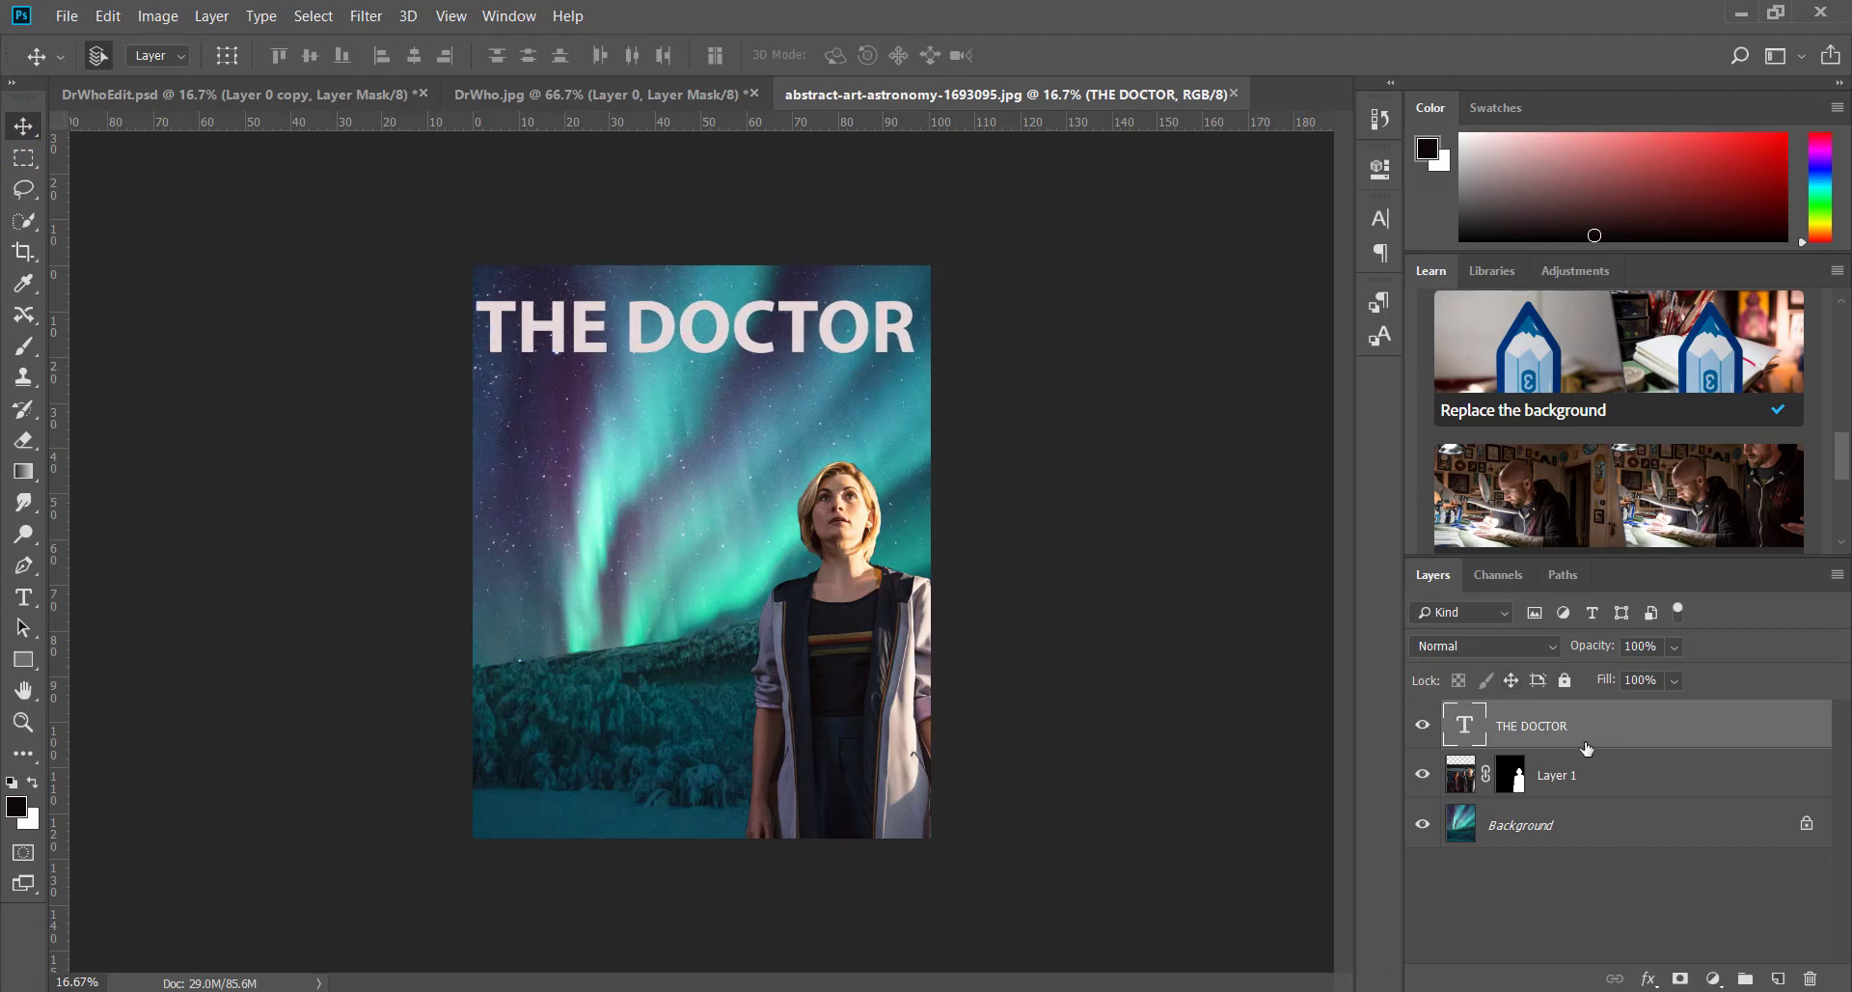
Add a layer mask to the title and set up a soft round 250 px brush at 17% opacity
left_click(1680, 979)
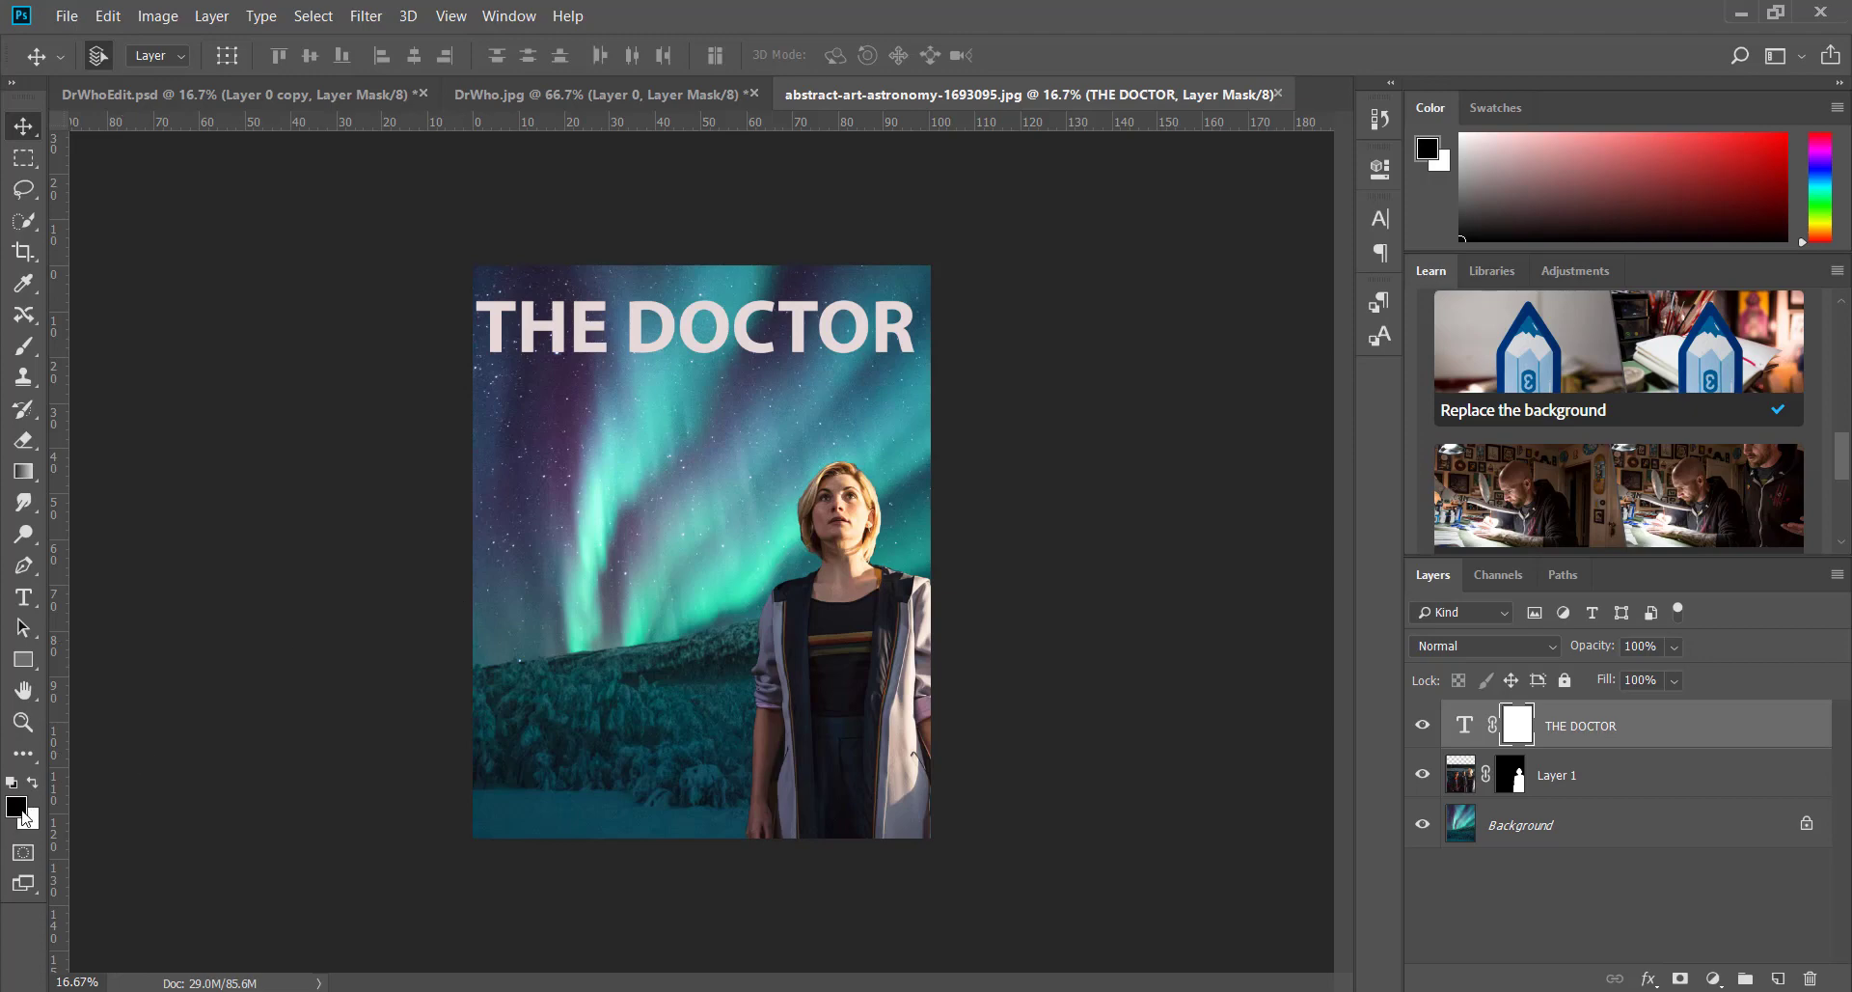
left_click(25, 349)
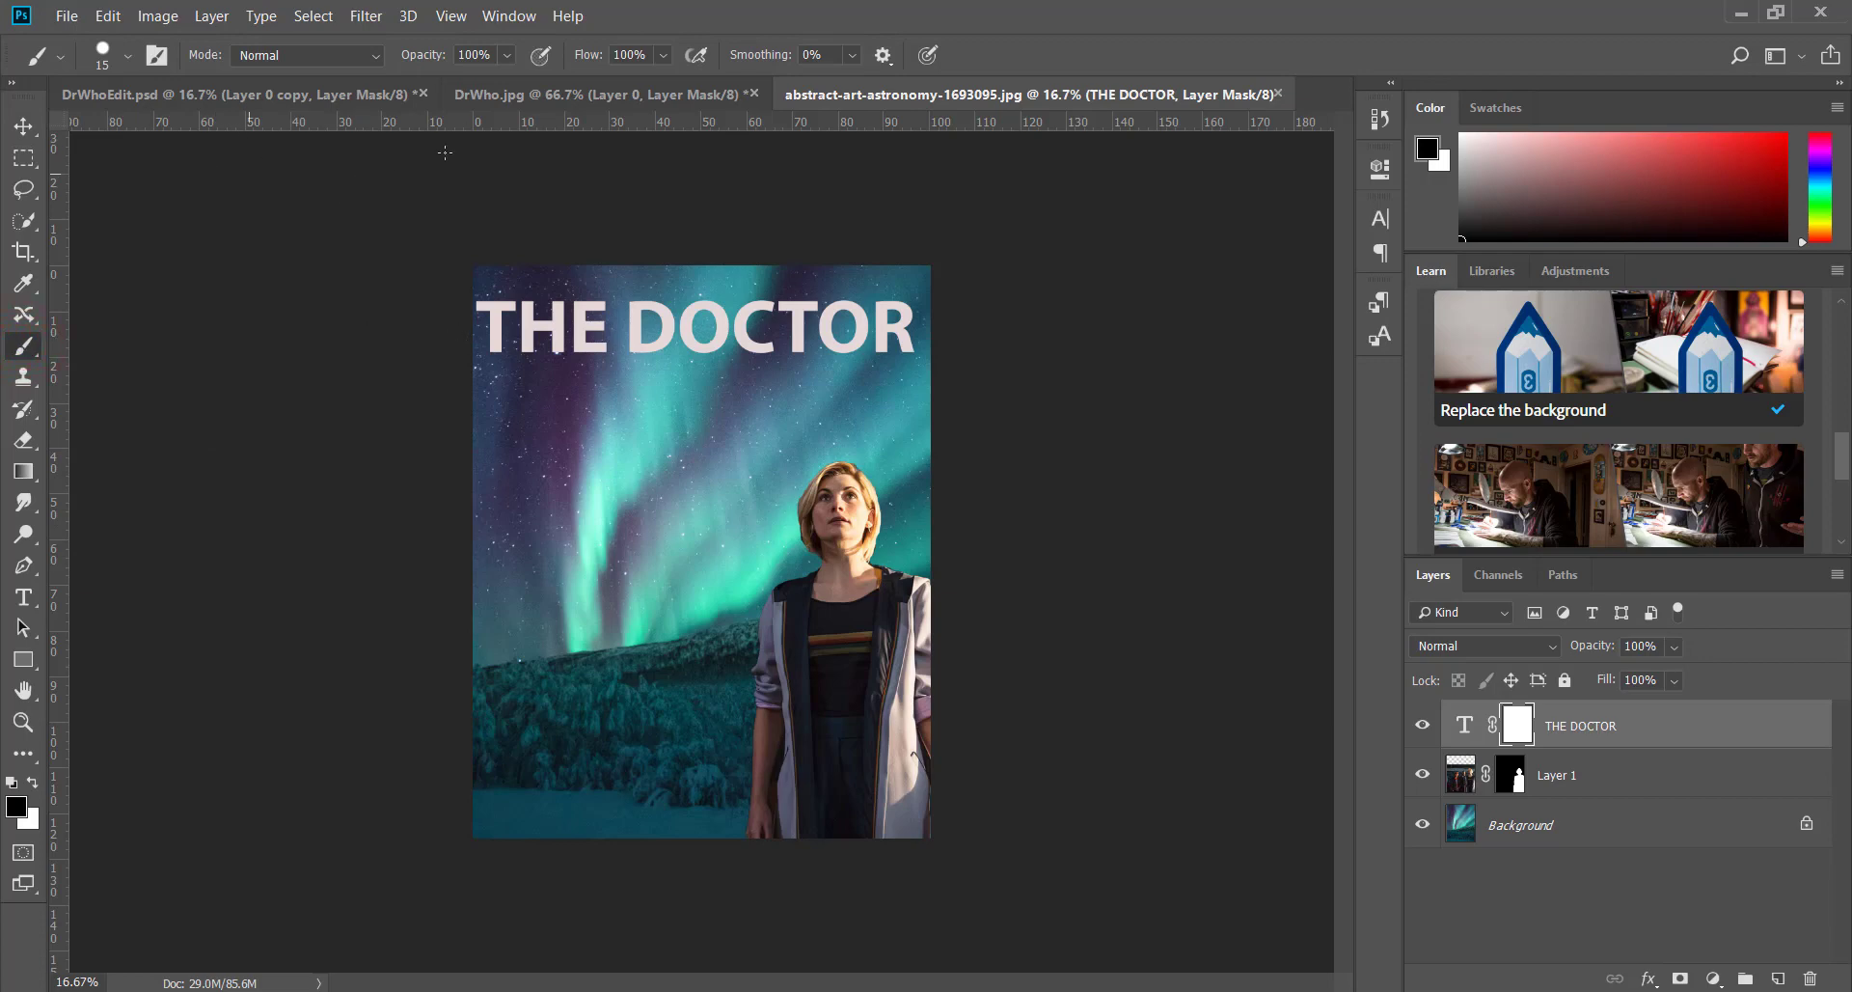
left_click(506, 56)
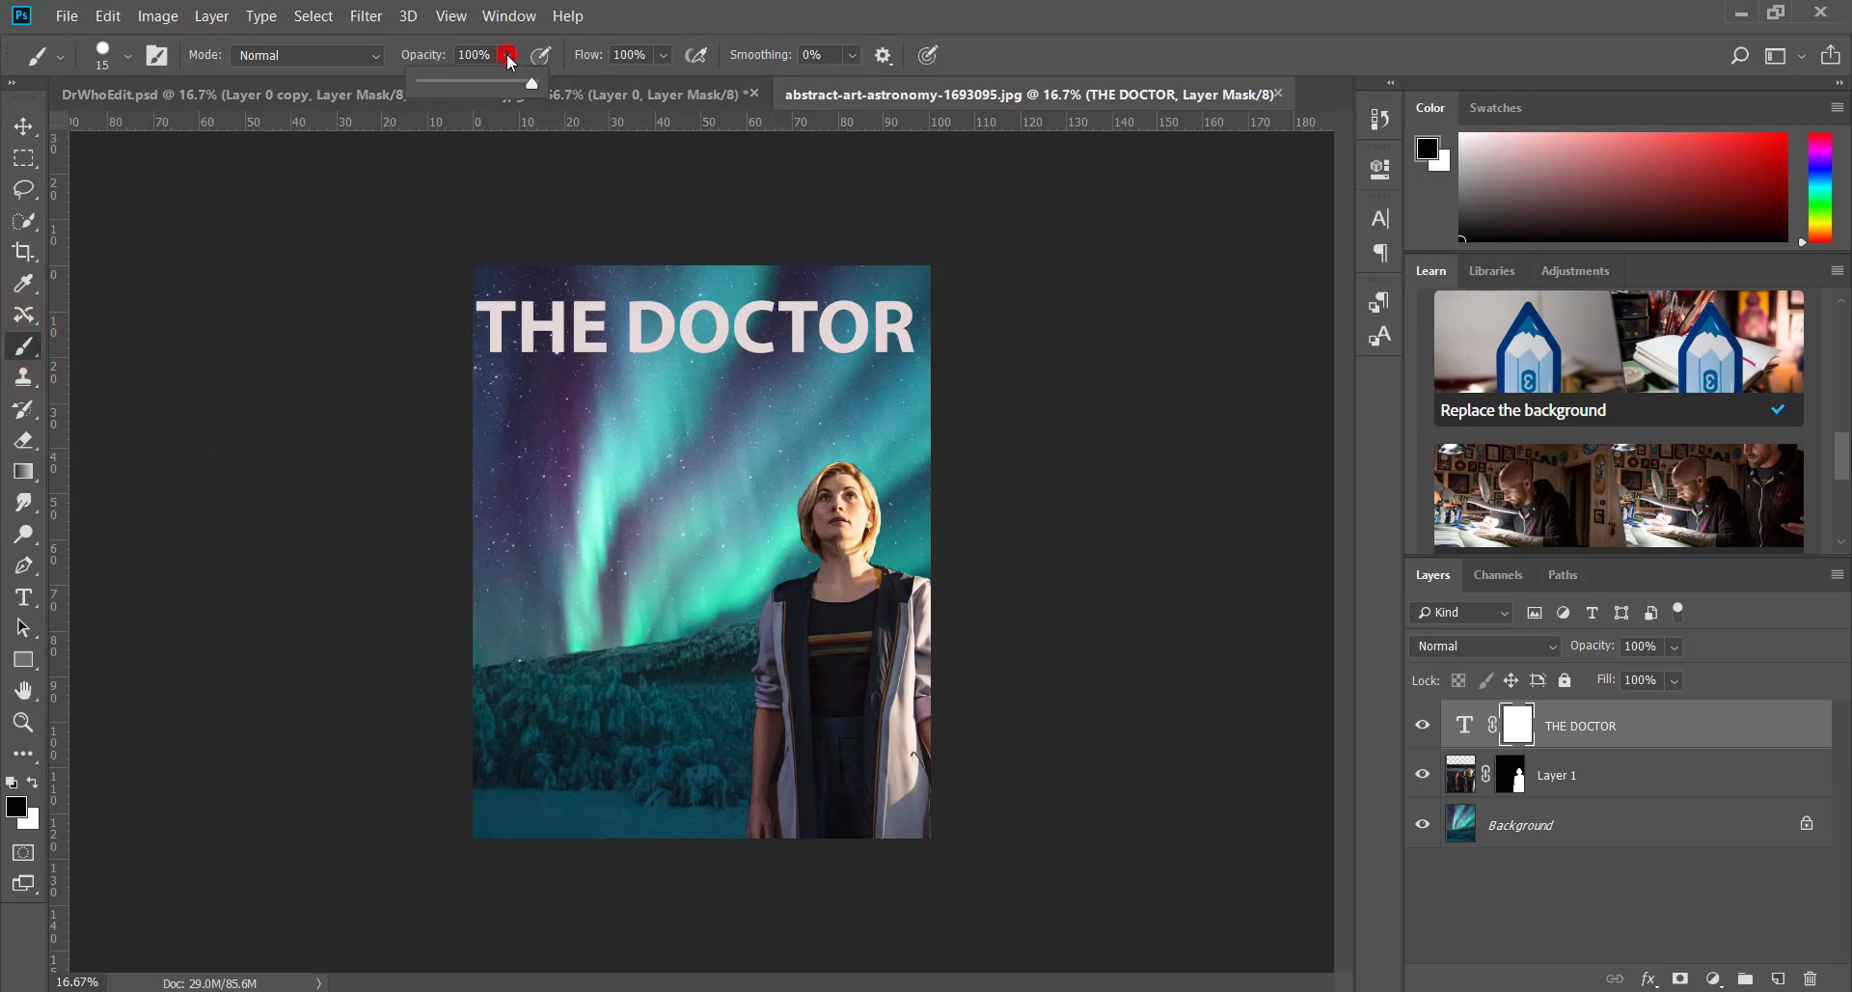
left_click_drag(530, 89, 522, 90)
left_click(128, 55)
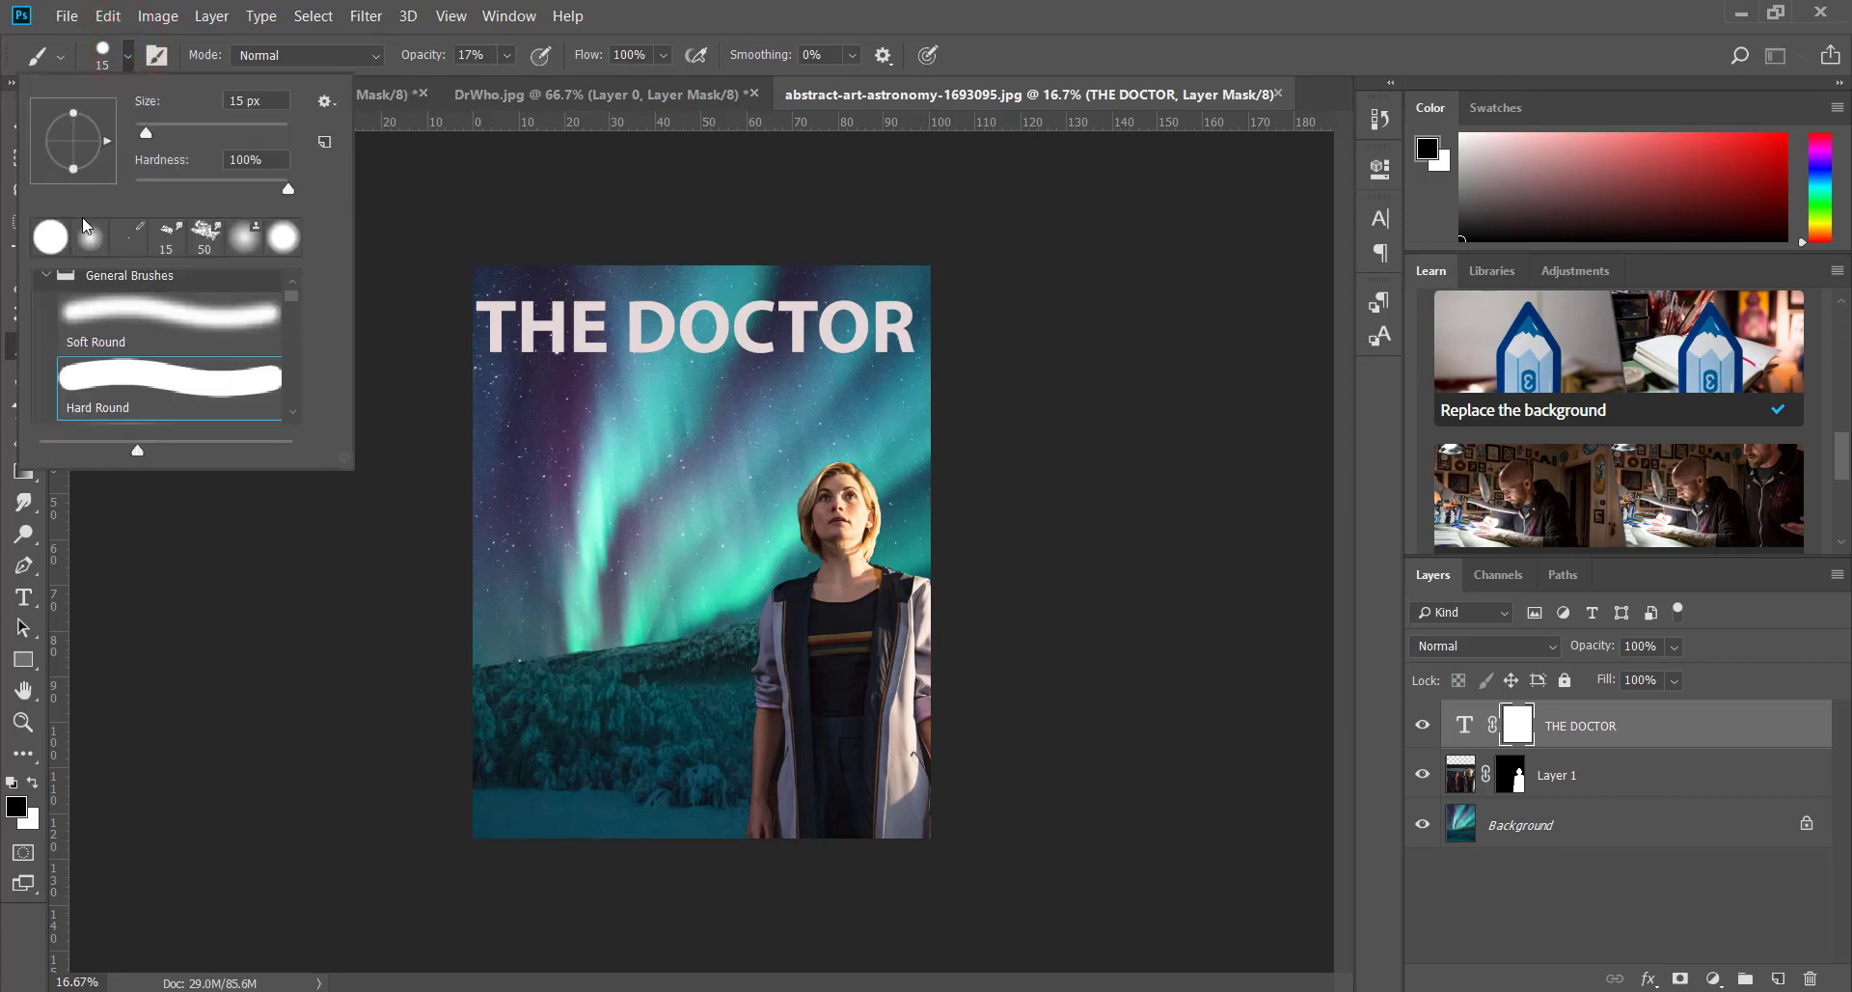
left_click(89, 237)
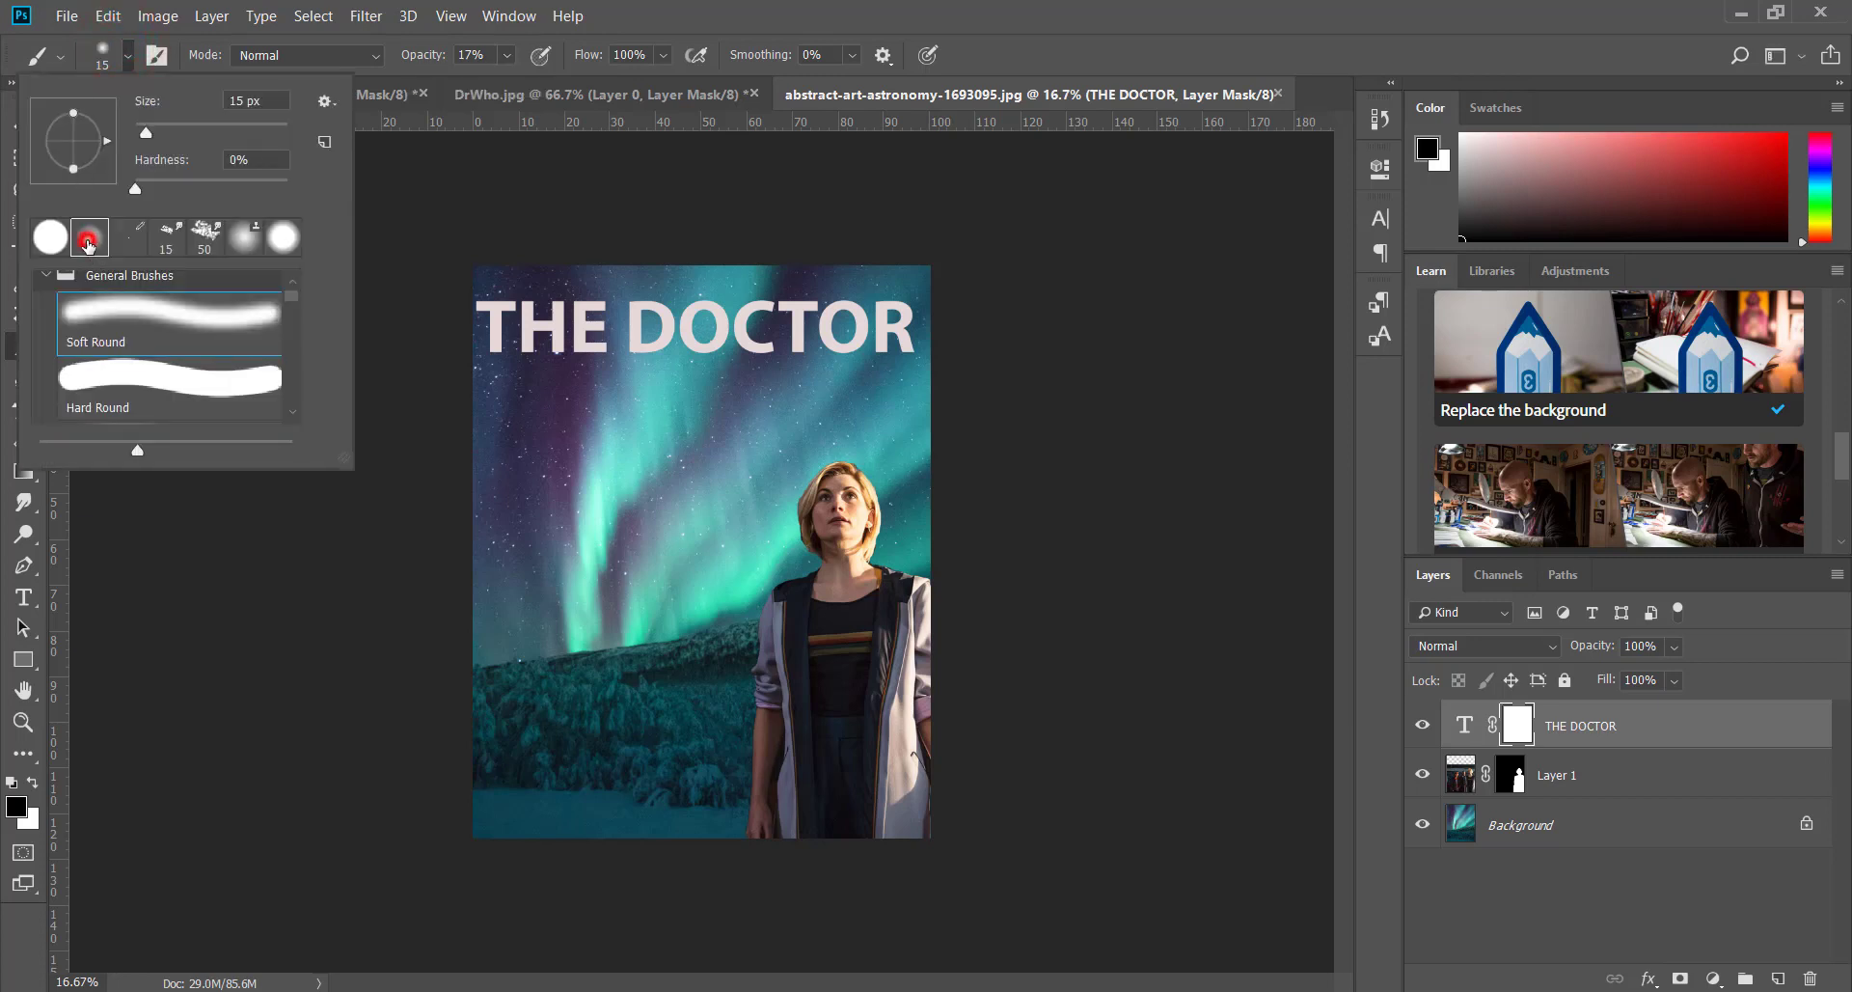
left_click(410, 242)
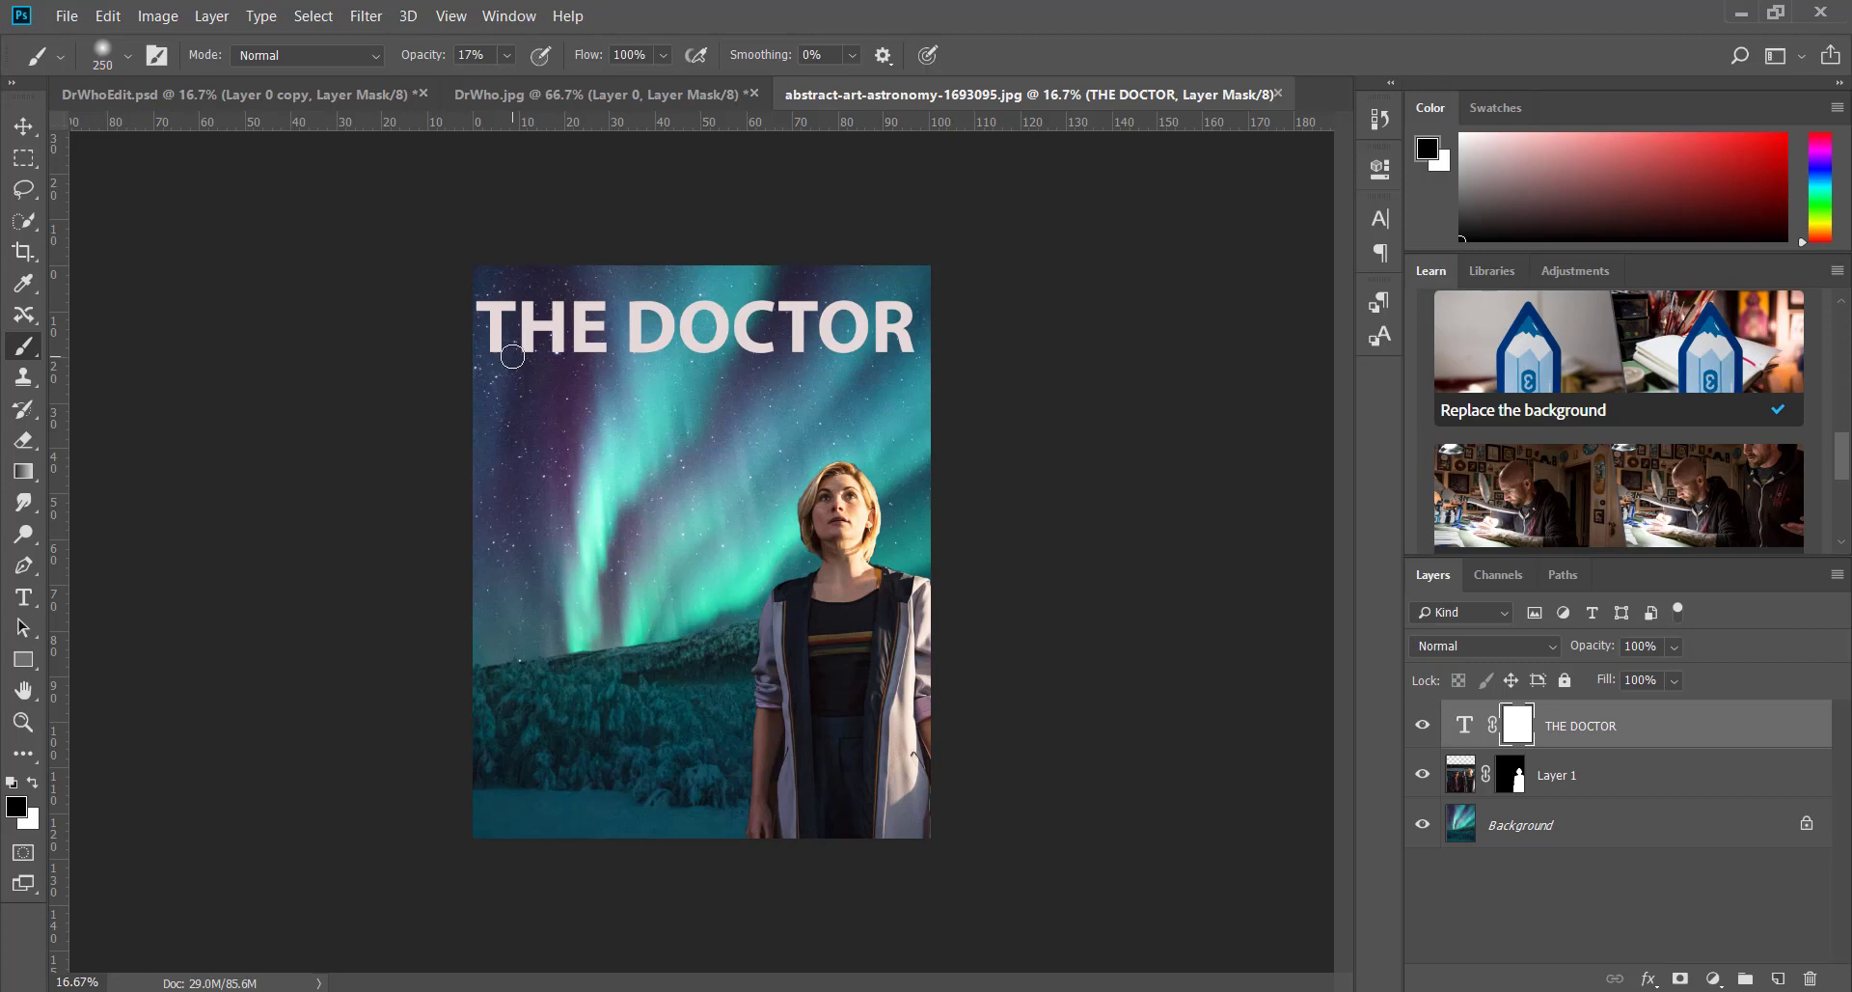
Enlarge the brush to 700 px and paint black across the title's layer mask to partly fade the "THE DOCTOR" lettering
key("bracketright")
key("bracketright")
key("bracketright")
key("bracketright")
key("bracketright")
left_click_drag(505, 331, 495, 322)
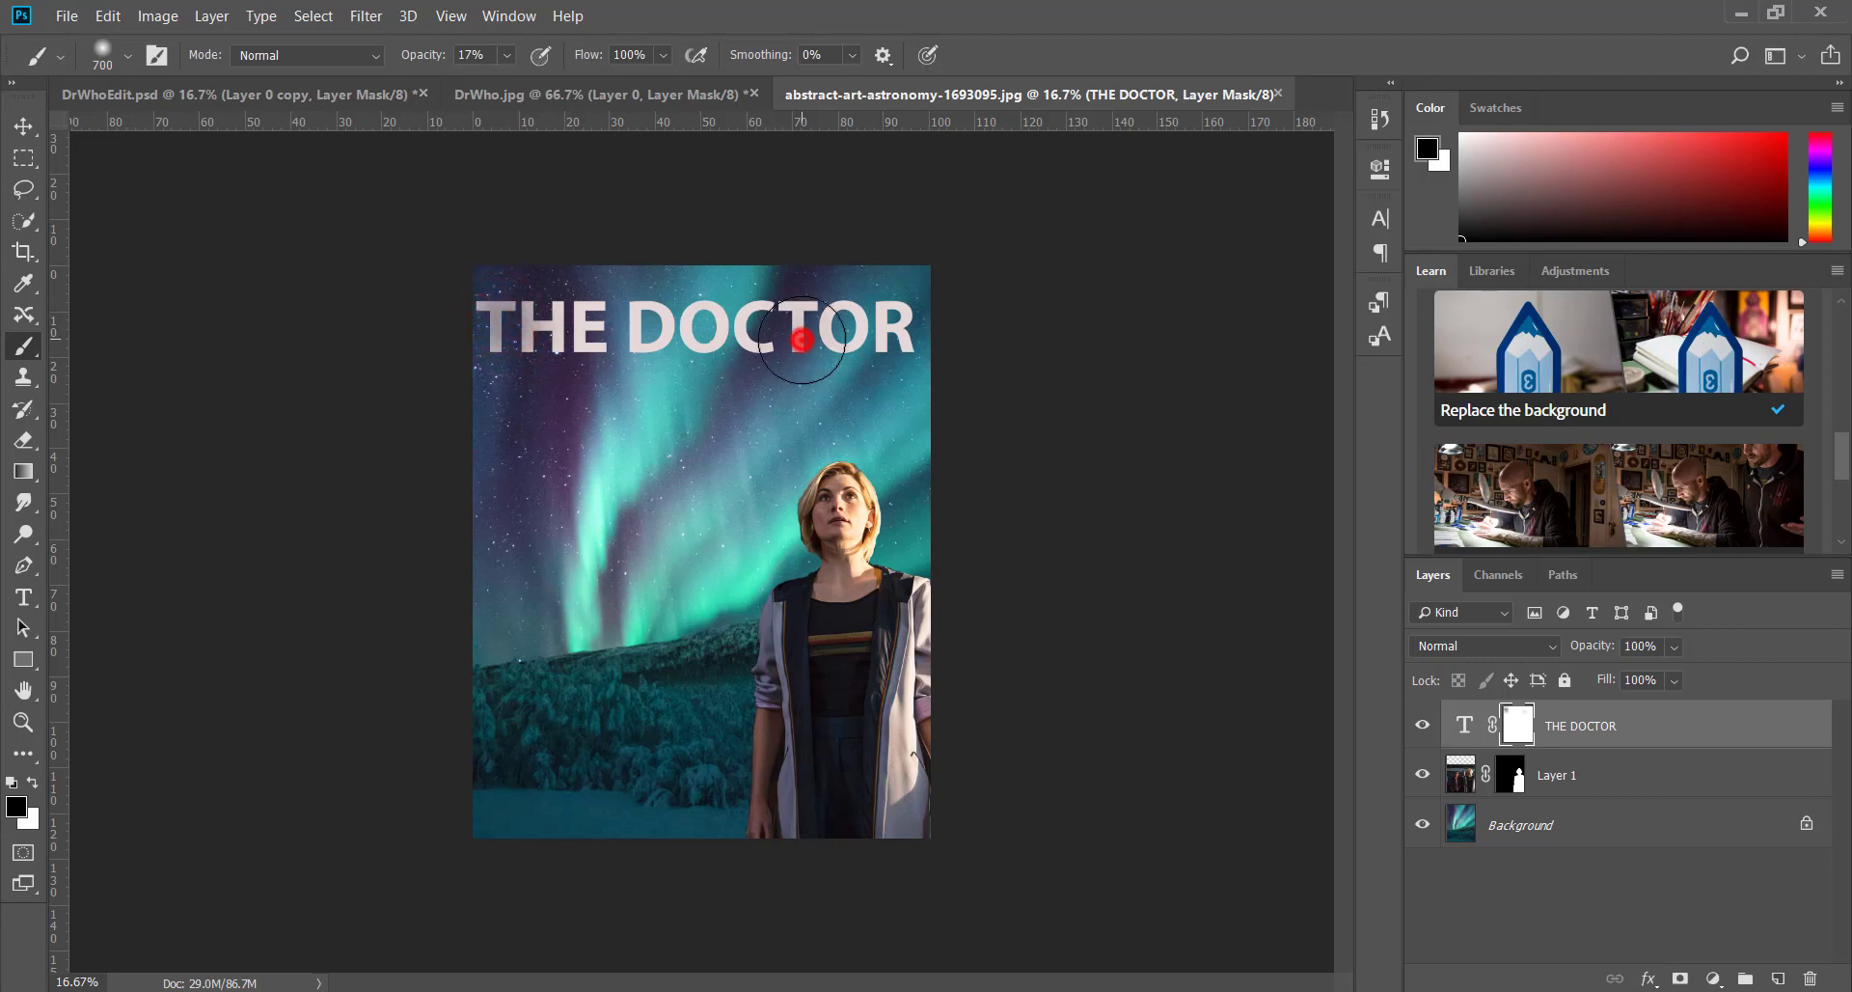
mouse_move(802, 339)
left_mouse_down()
mouse_move(921, 341)
mouse_move(898, 286)
left_mouse_up()
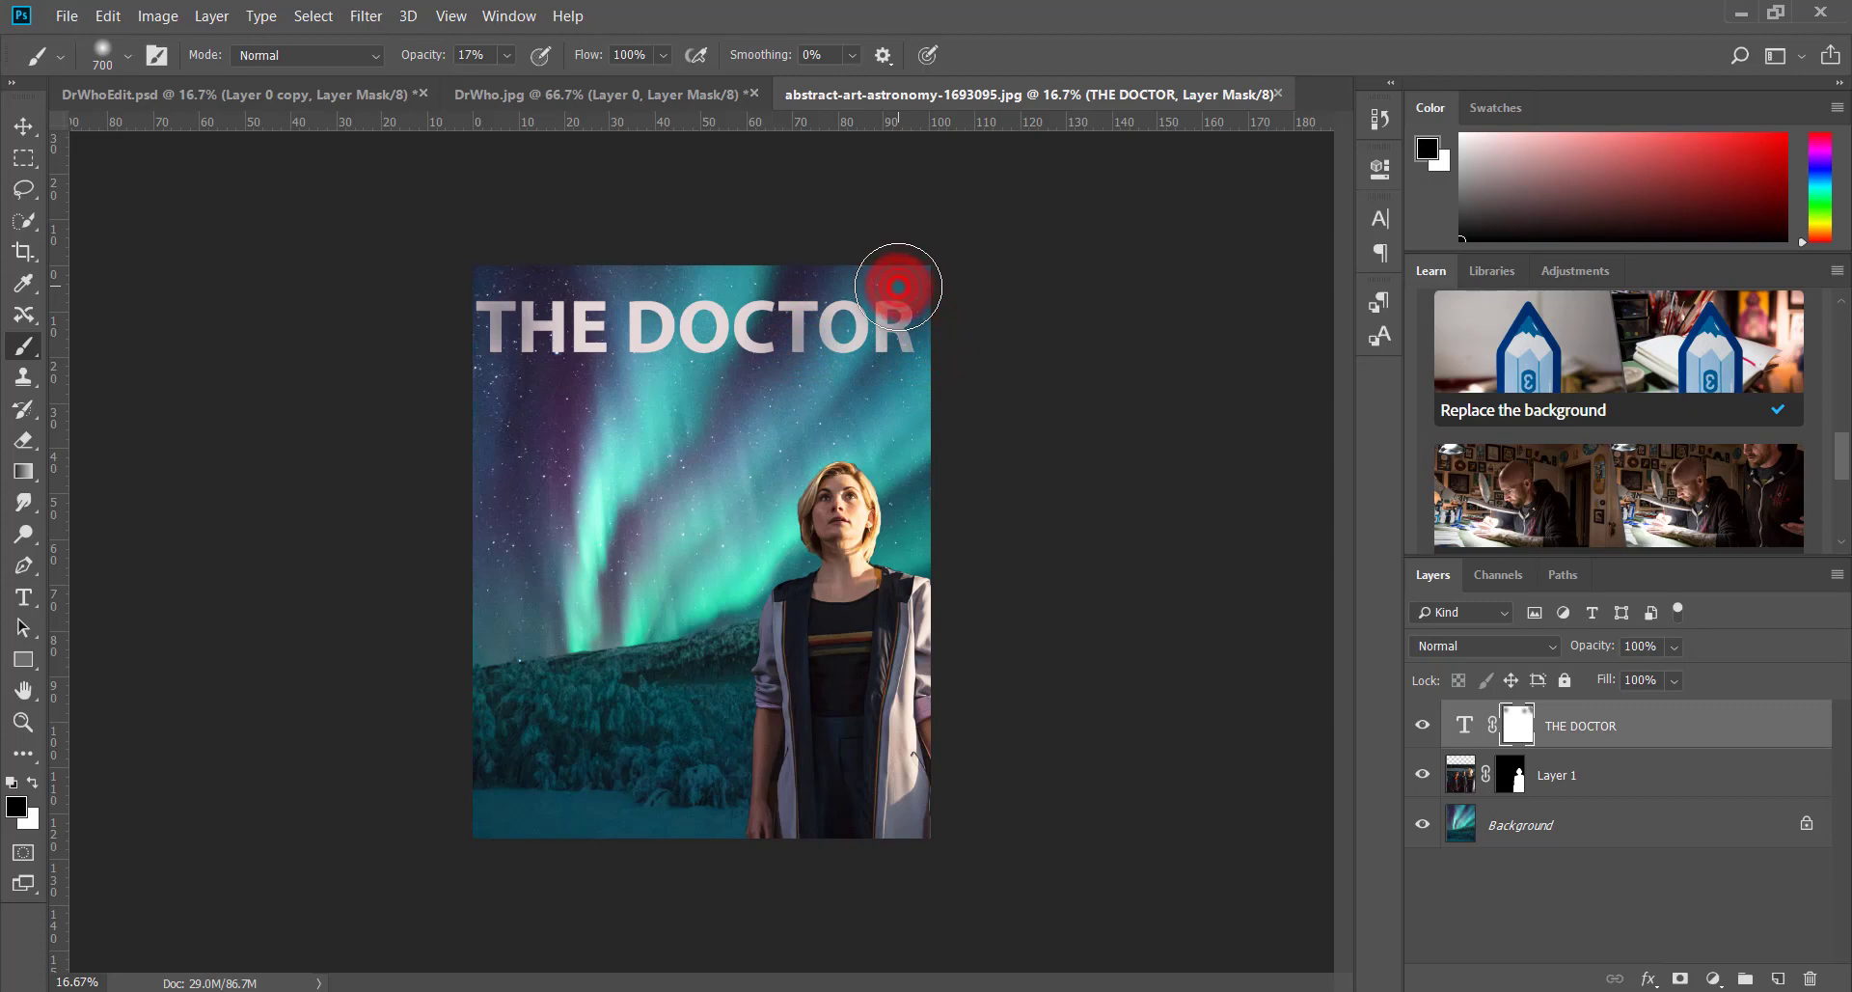
left_click(748, 301)
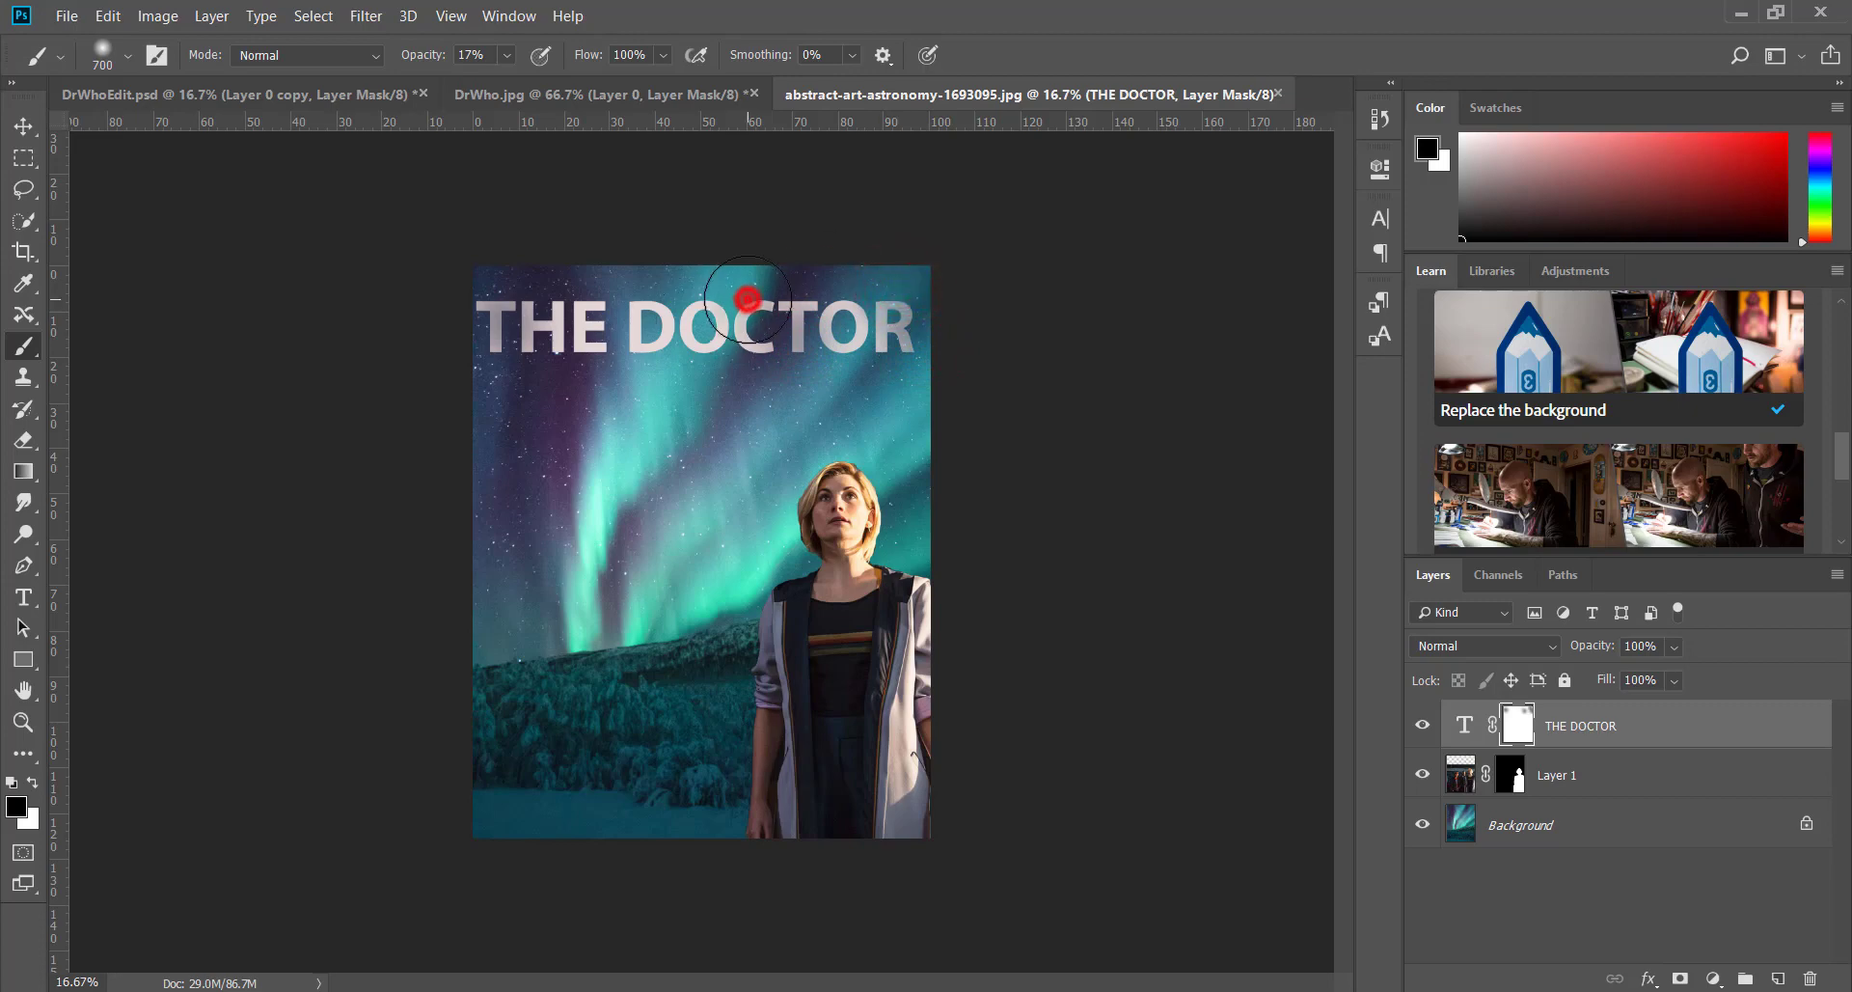
left_click(651, 348)
left_click(559, 320)
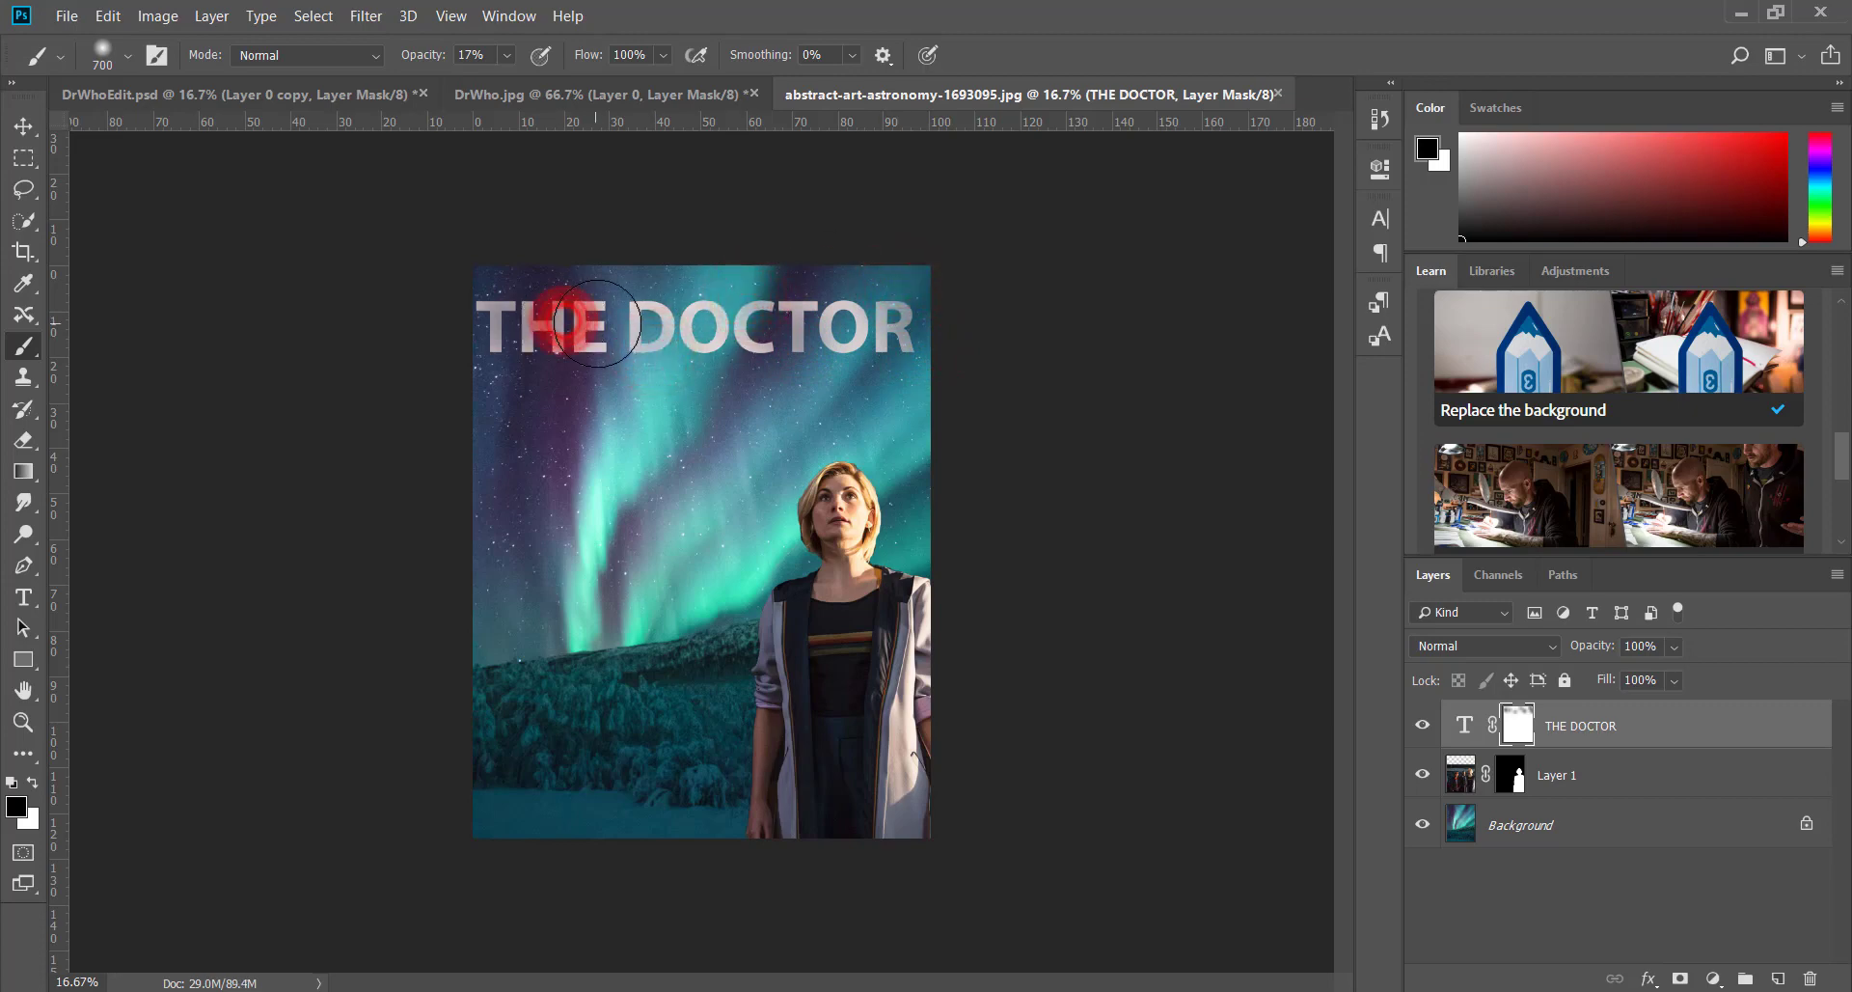
left_click(593, 323)
left_click(758, 359)
left_click(900, 340)
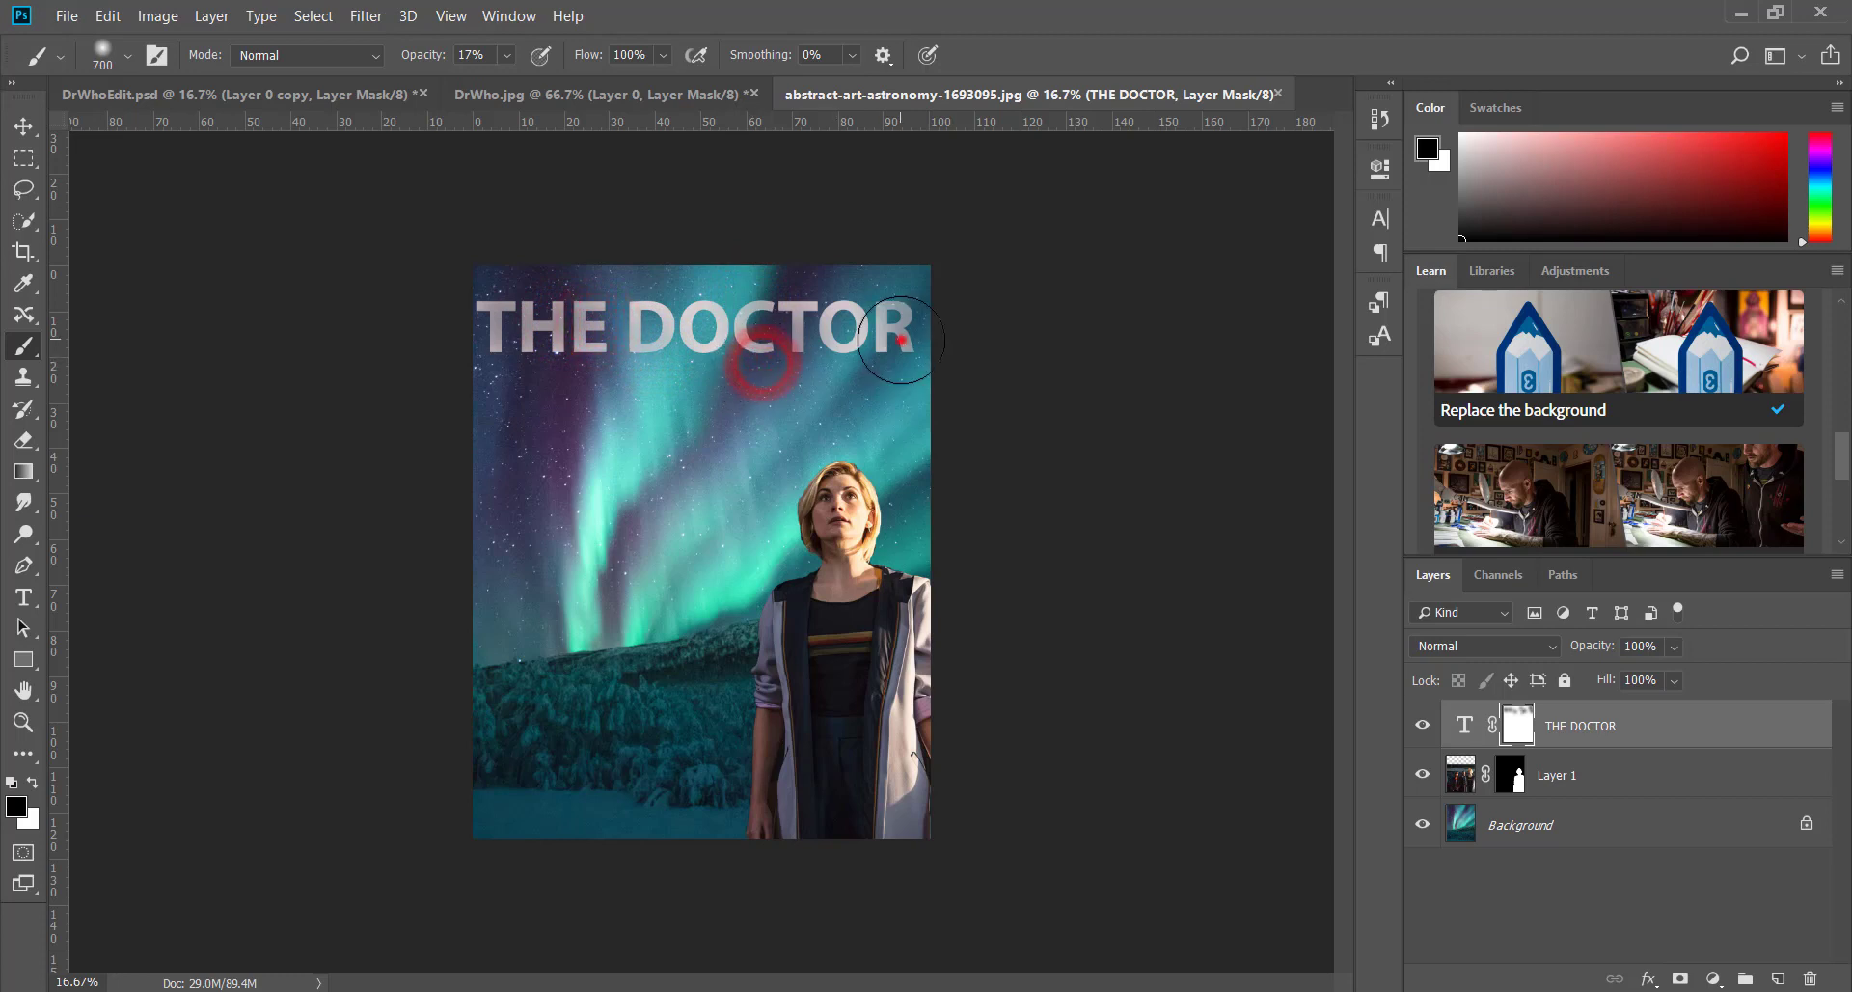
left_click(486, 296)
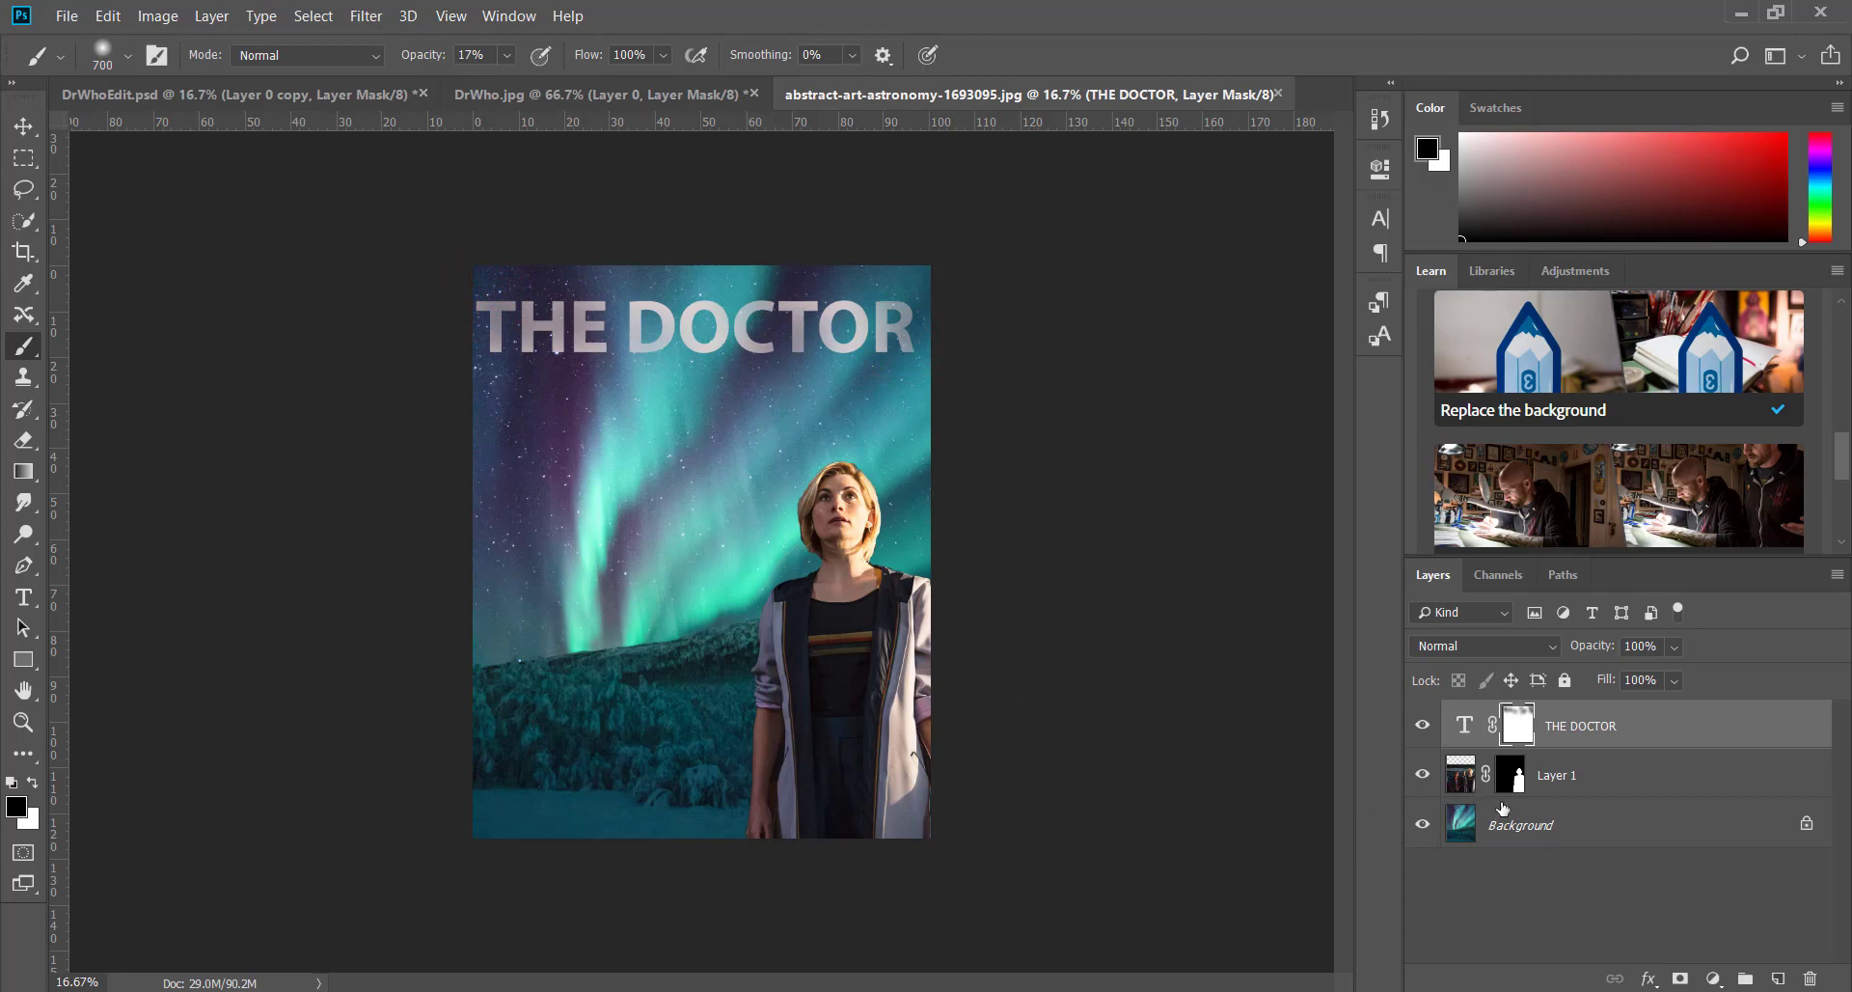
Try to reveal the hidden companions by painting black and white over the sky on Layer 1's image
left_click(1471, 779)
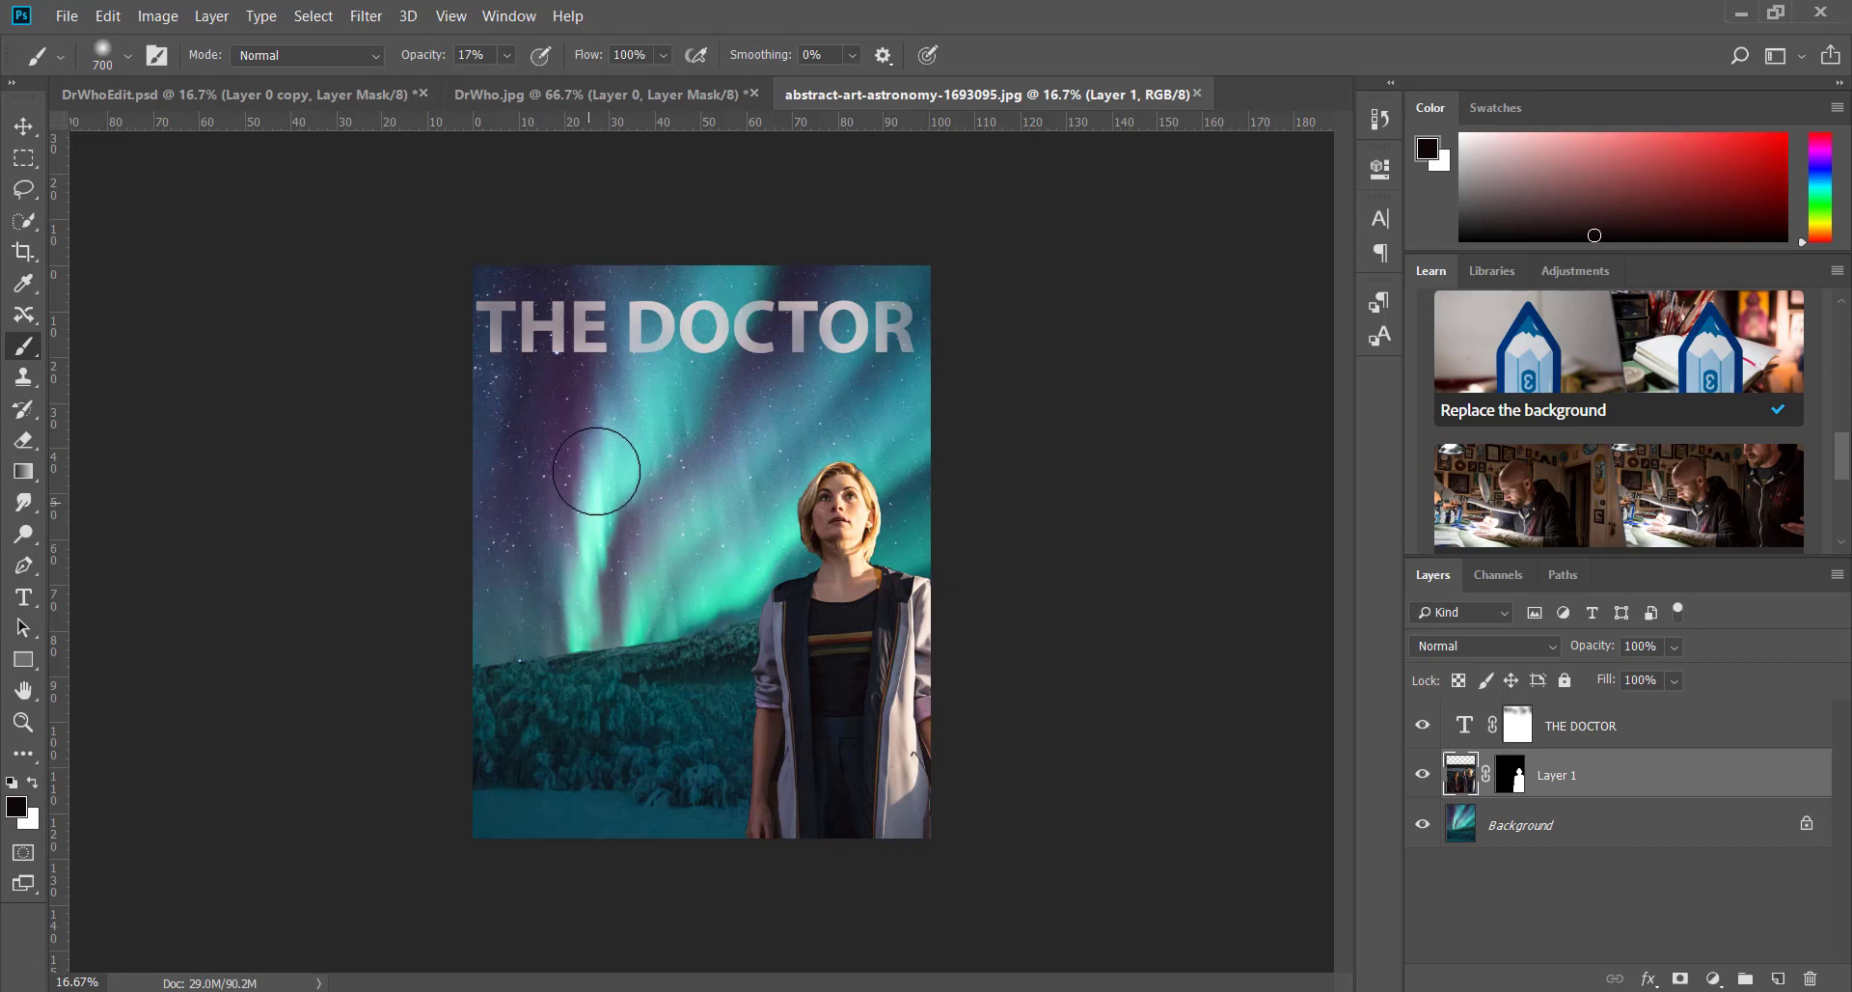
left_click(578, 532)
left_click(35, 785)
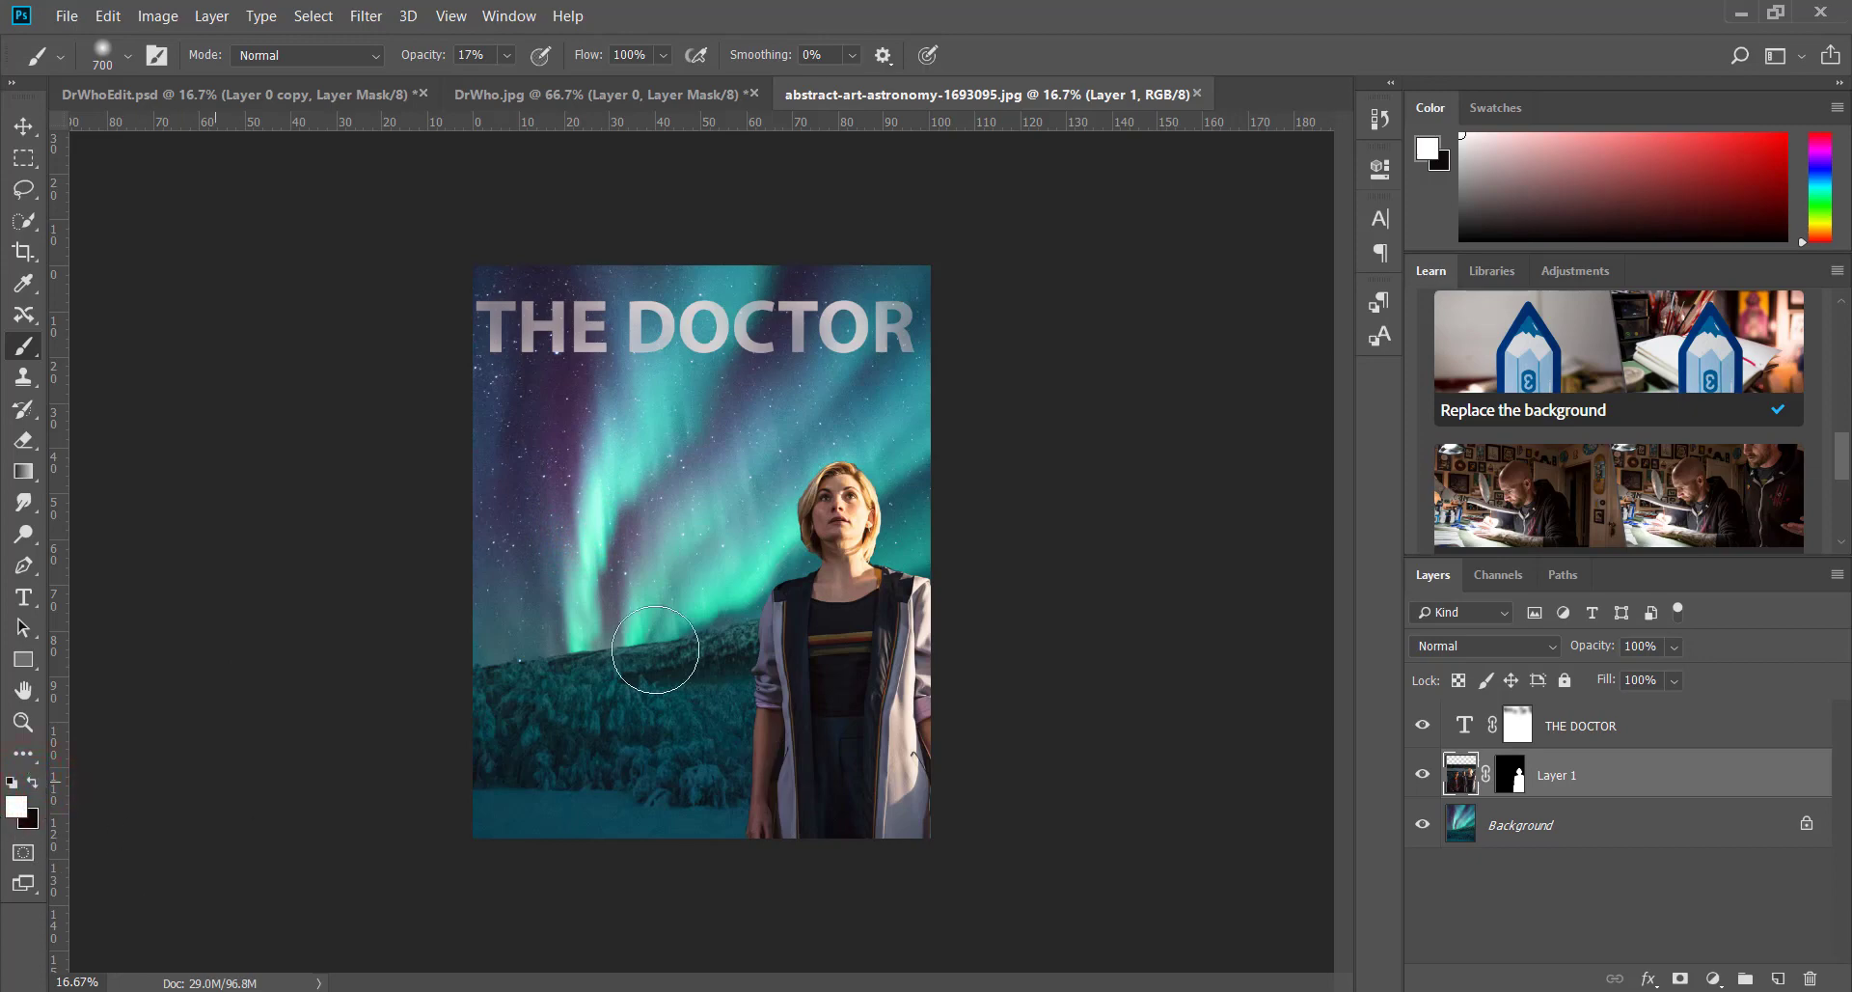
left_click_drag(591, 479, 587, 512)
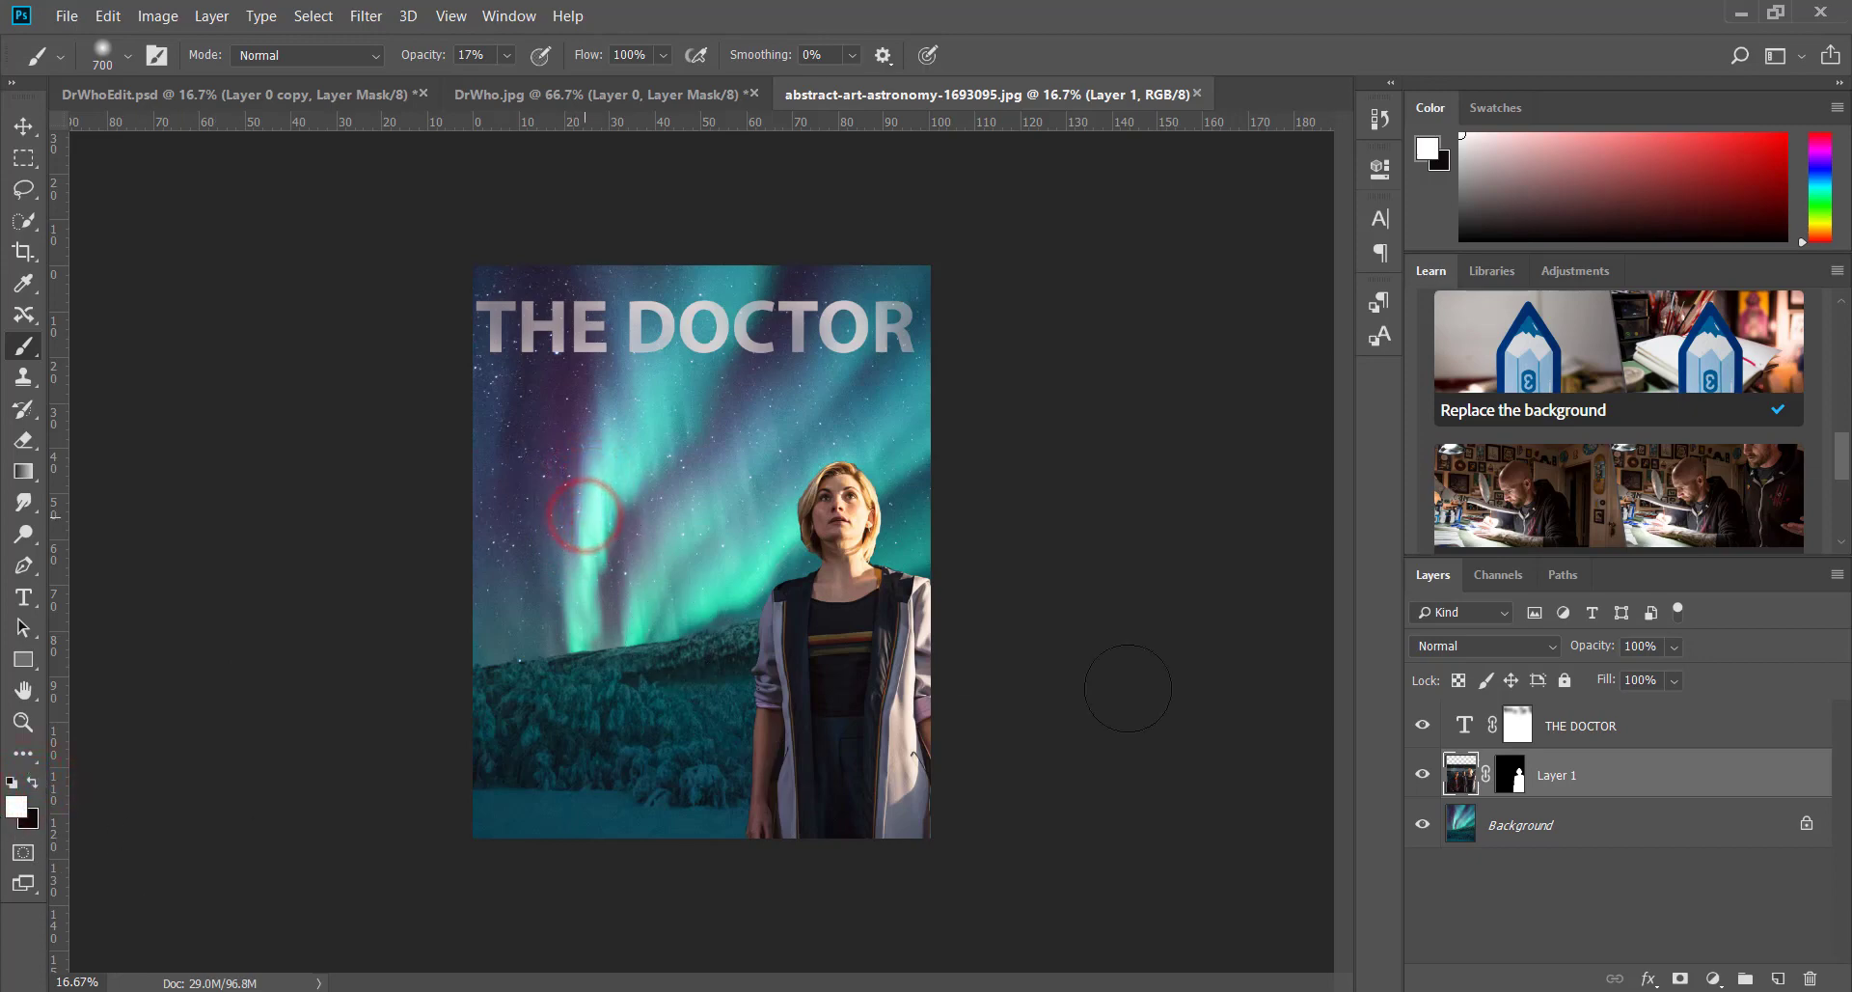
Paint white on Layer 1's mask over the sky on both sides of the woman to faintly reveal the three companions' faces
left_click(1510, 775)
key("x")
left_click_drag(569, 486, 576, 513)
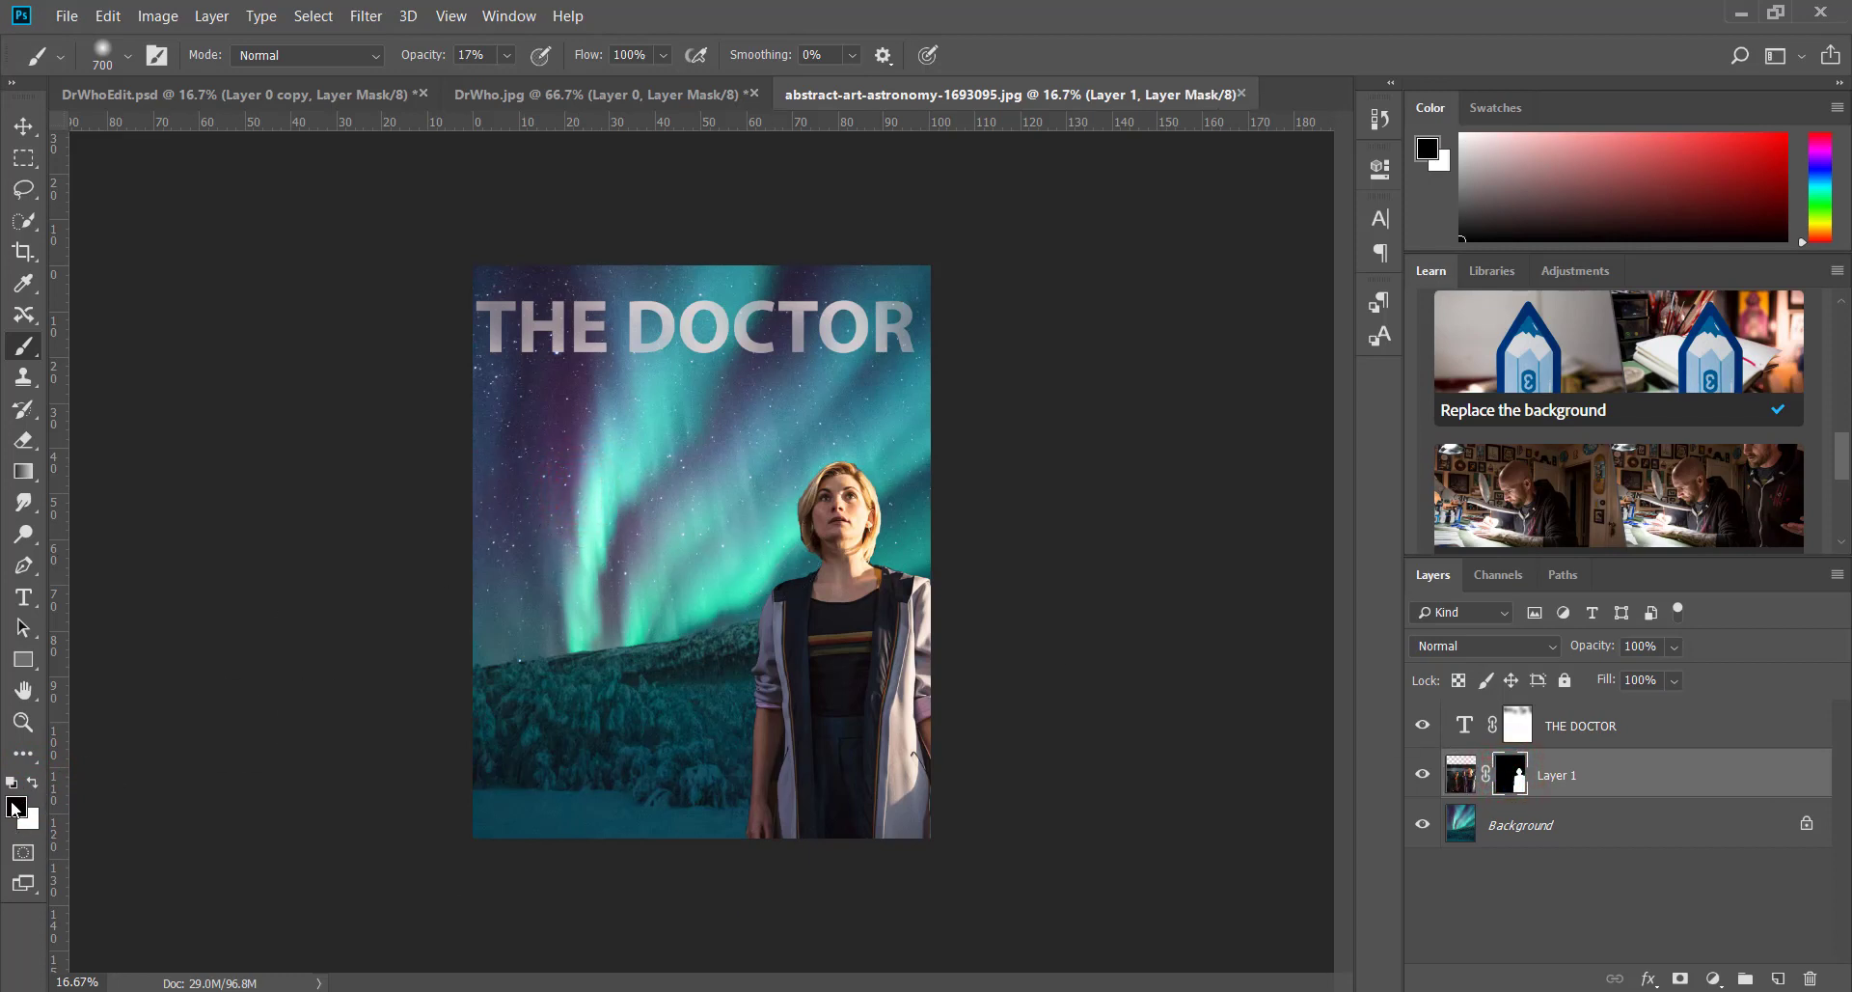
left_click(32, 784)
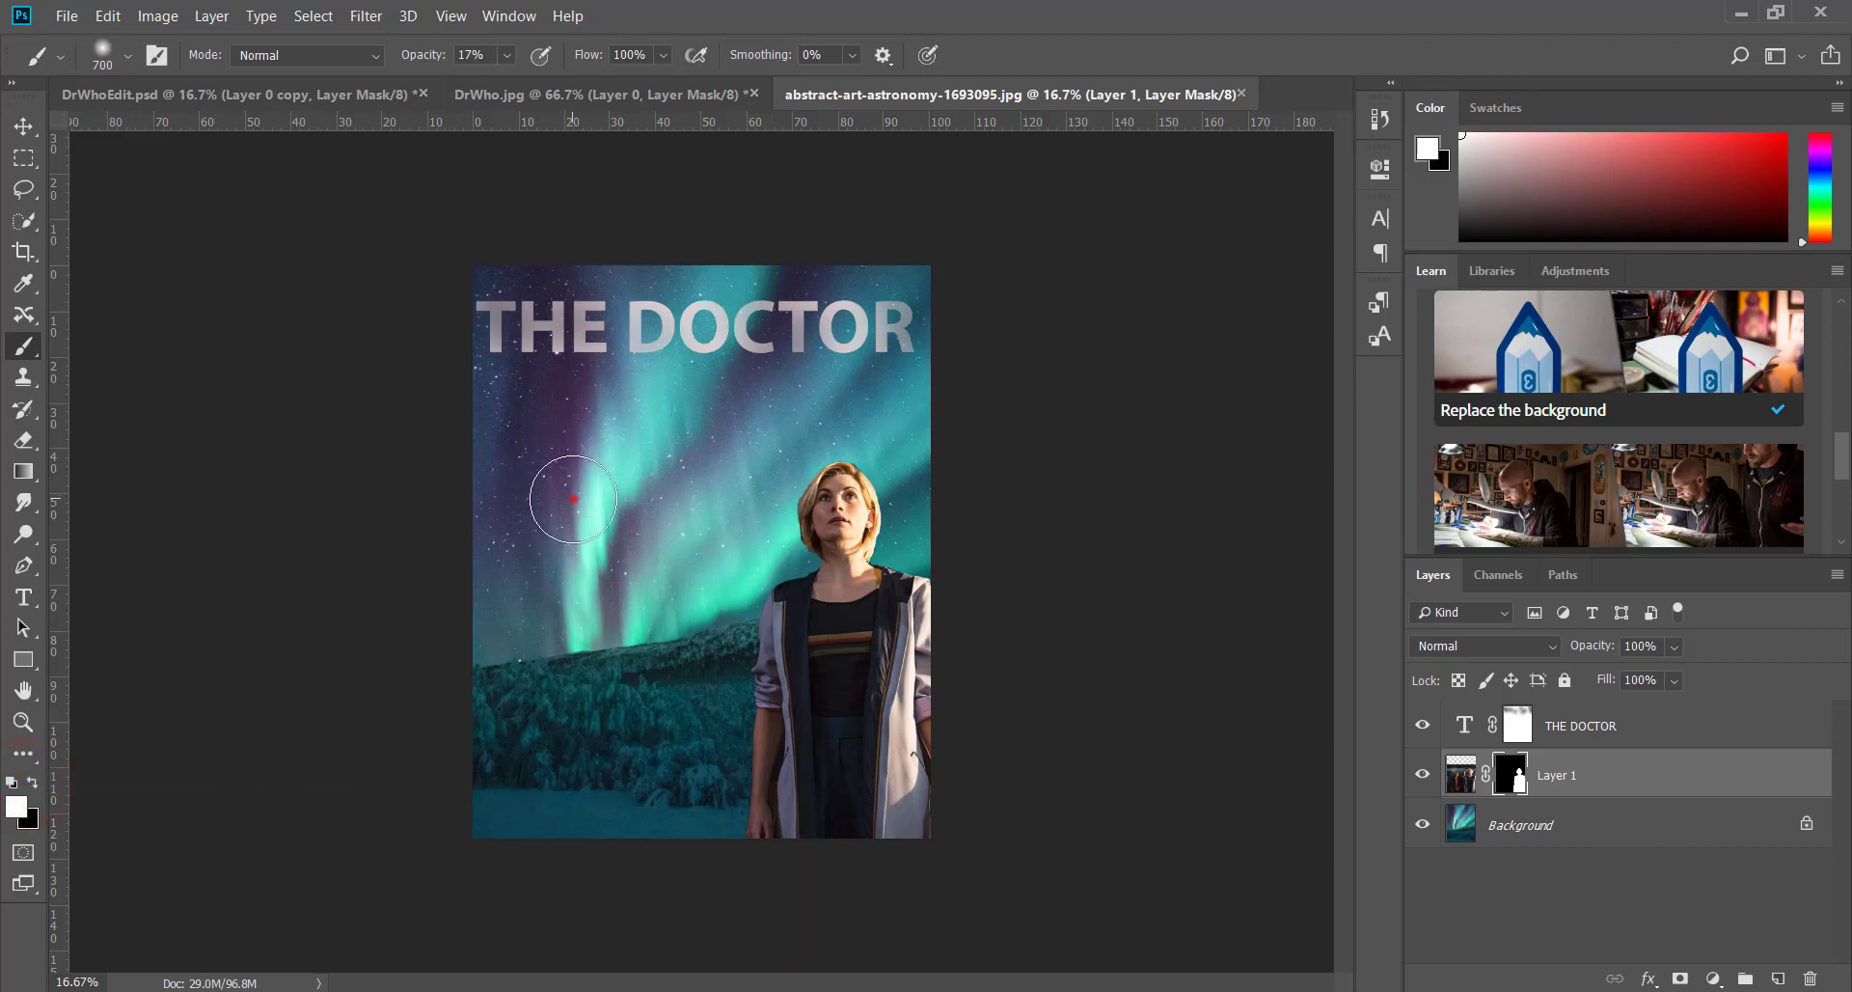
mouse_move(570, 496)
left_mouse_down()
mouse_move(589, 488)
mouse_move(569, 458)
mouse_move(646, 501)
left_mouse_up()
mouse_move(620, 559)
left_mouse_down()
mouse_move(633, 542)
mouse_move(629, 566)
left_mouse_up()
left_click_drag(738, 526, 741, 550)
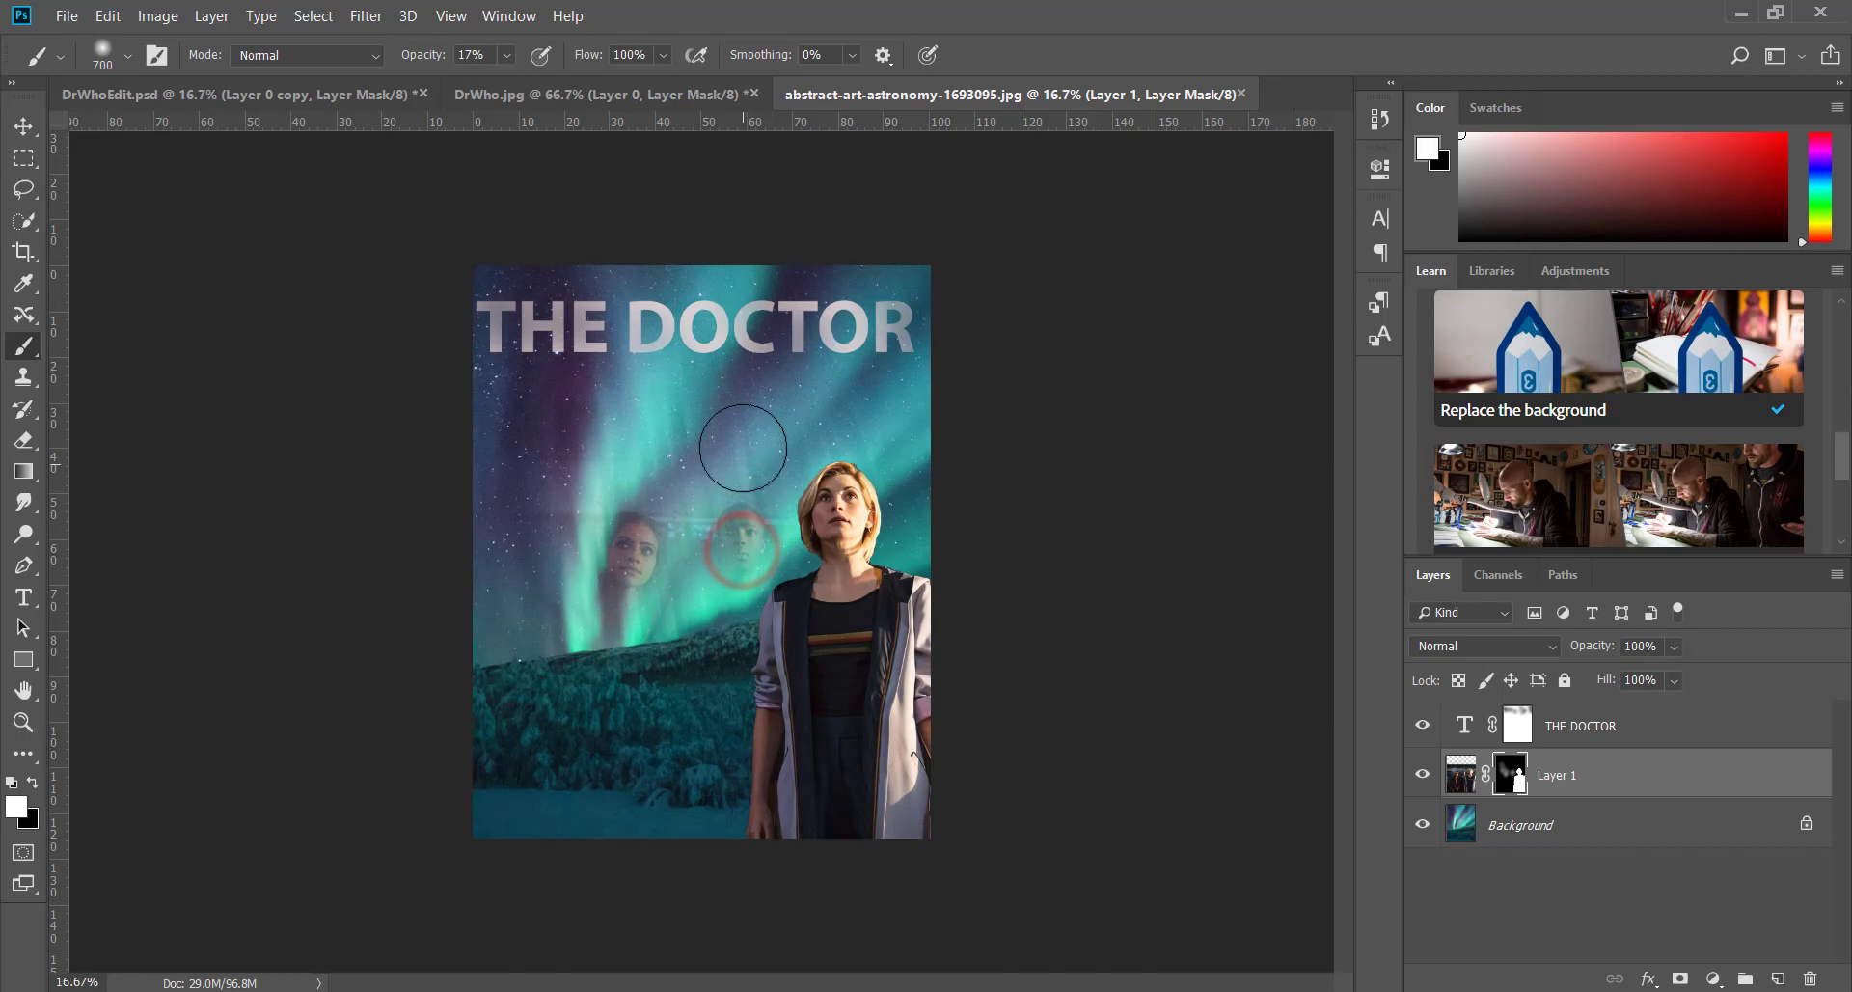
left_click(929, 516)
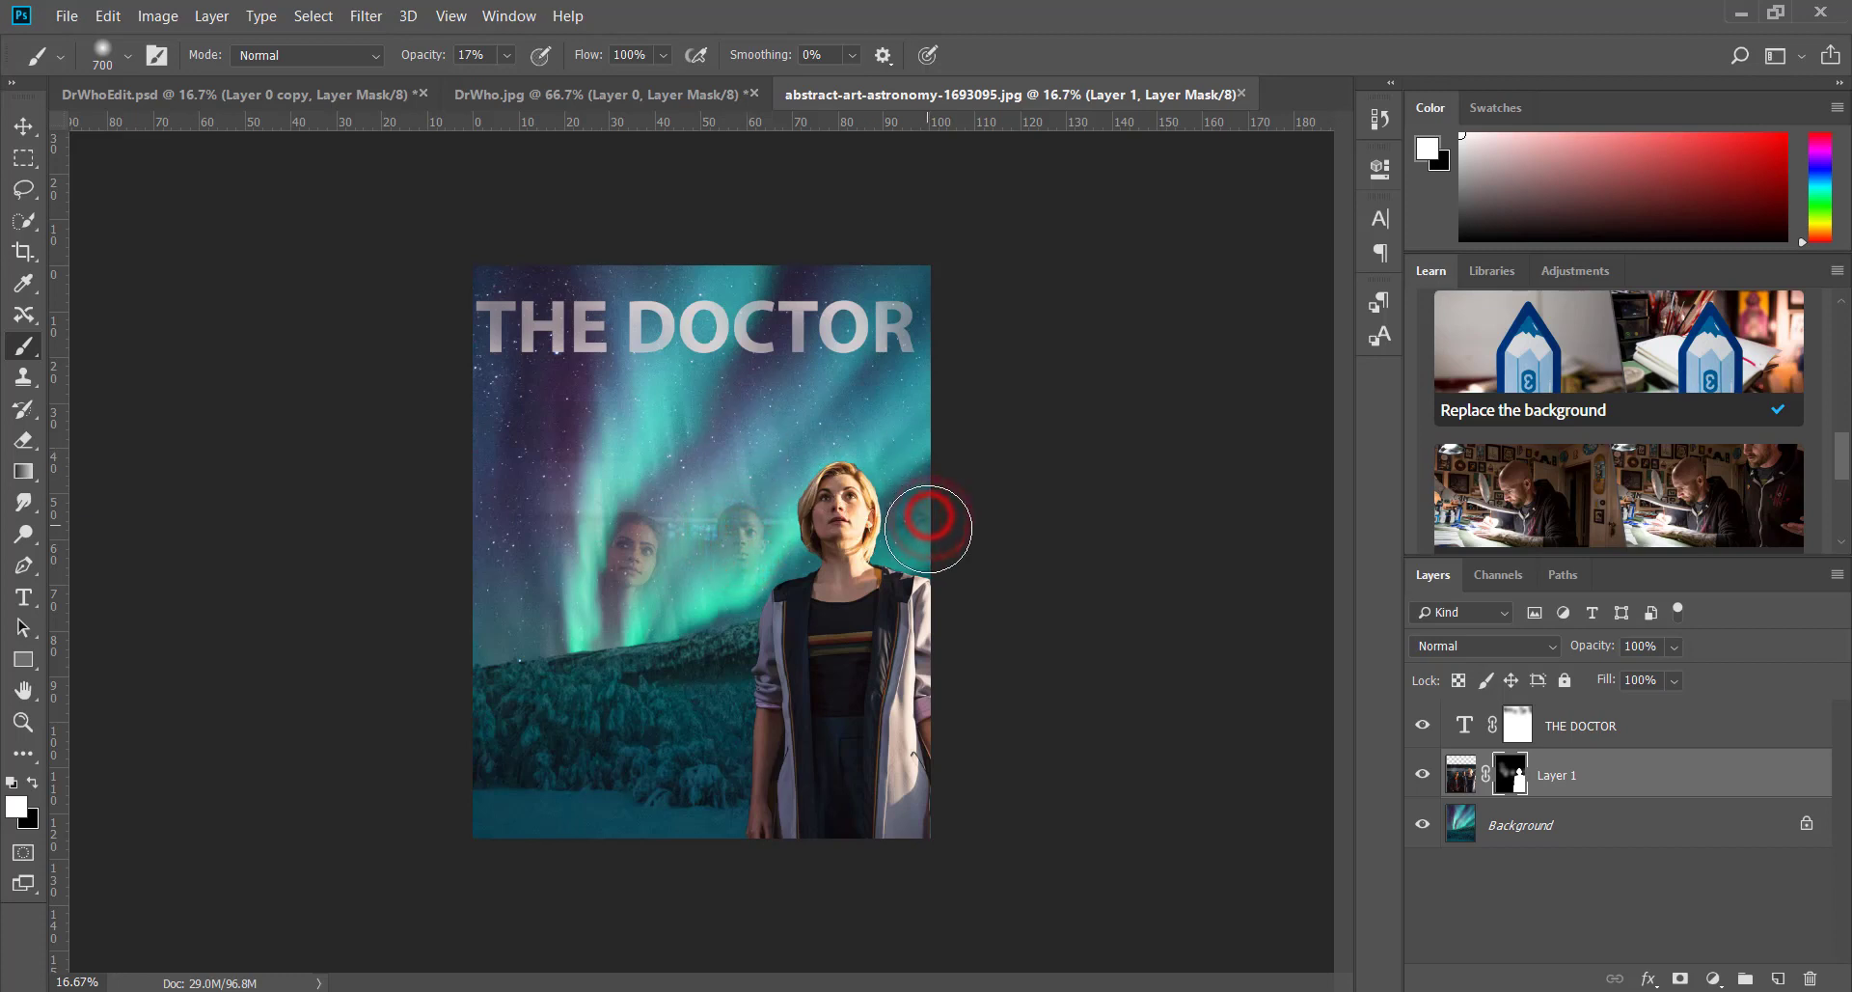
left_click(930, 535)
left_click(929, 495)
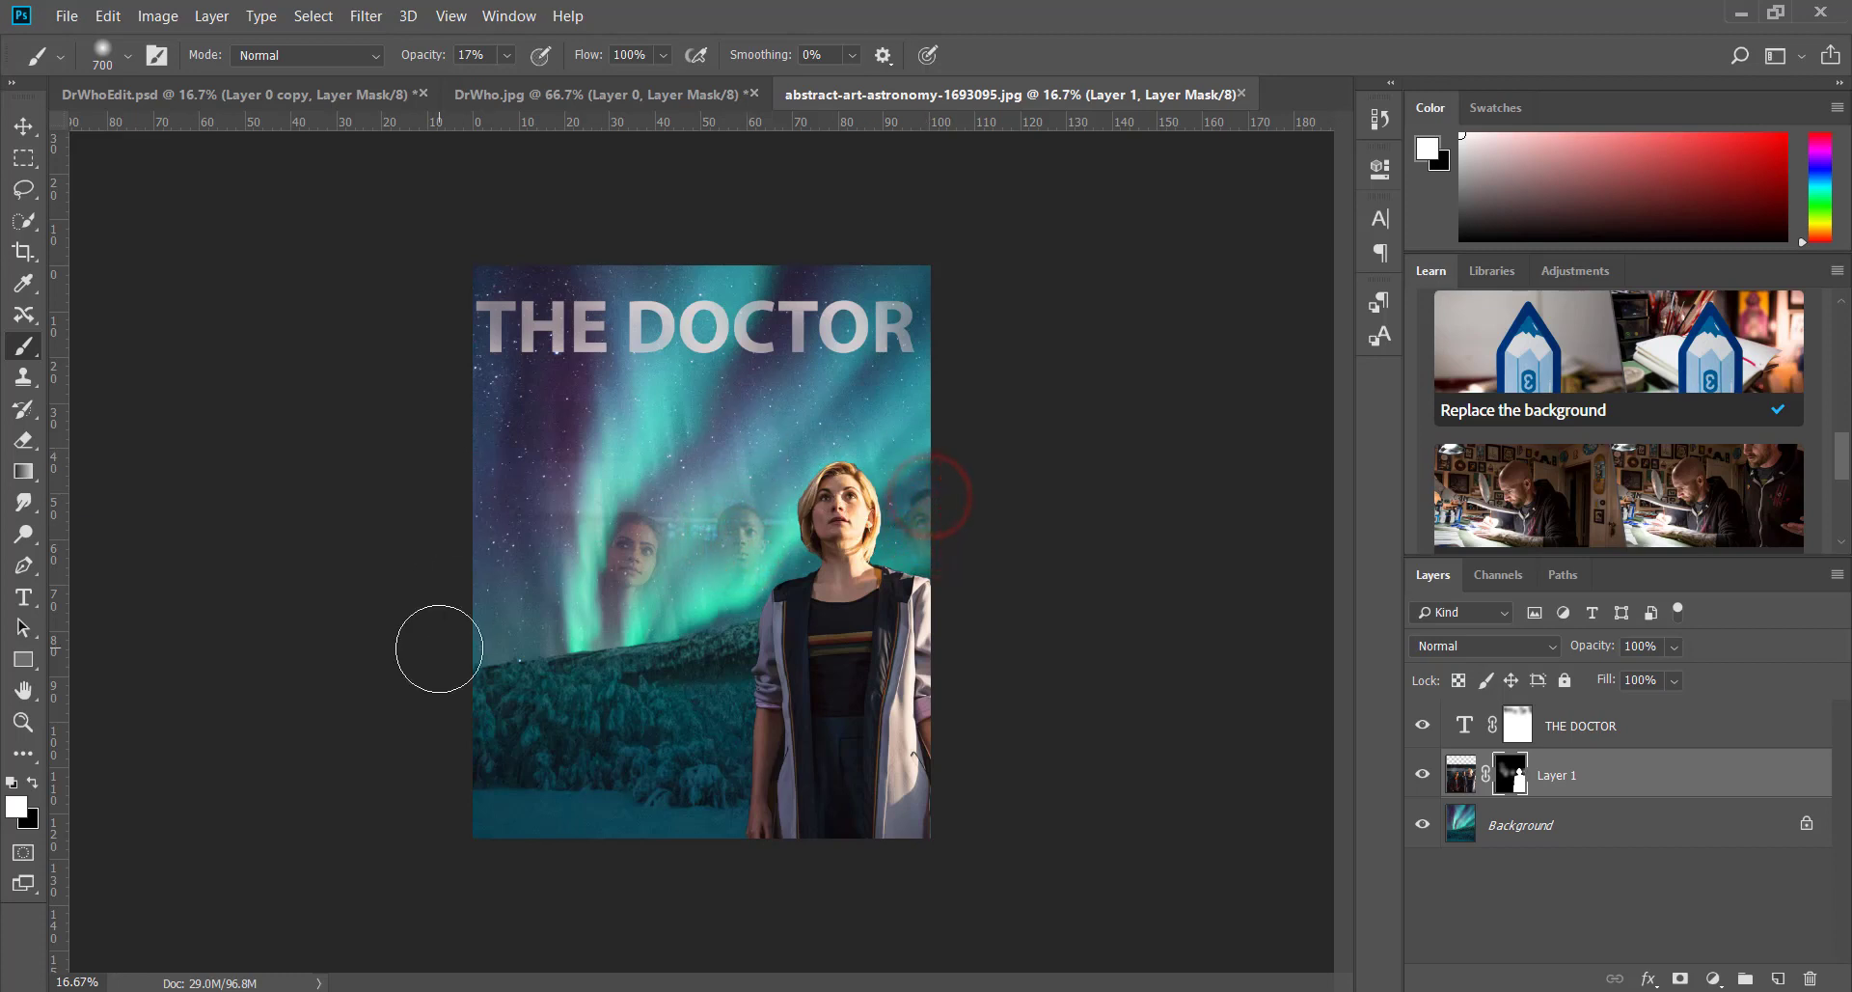
Paint black on Layer 1's mask around the companions' faces to soften their edges into the aurora
left_click(36, 783)
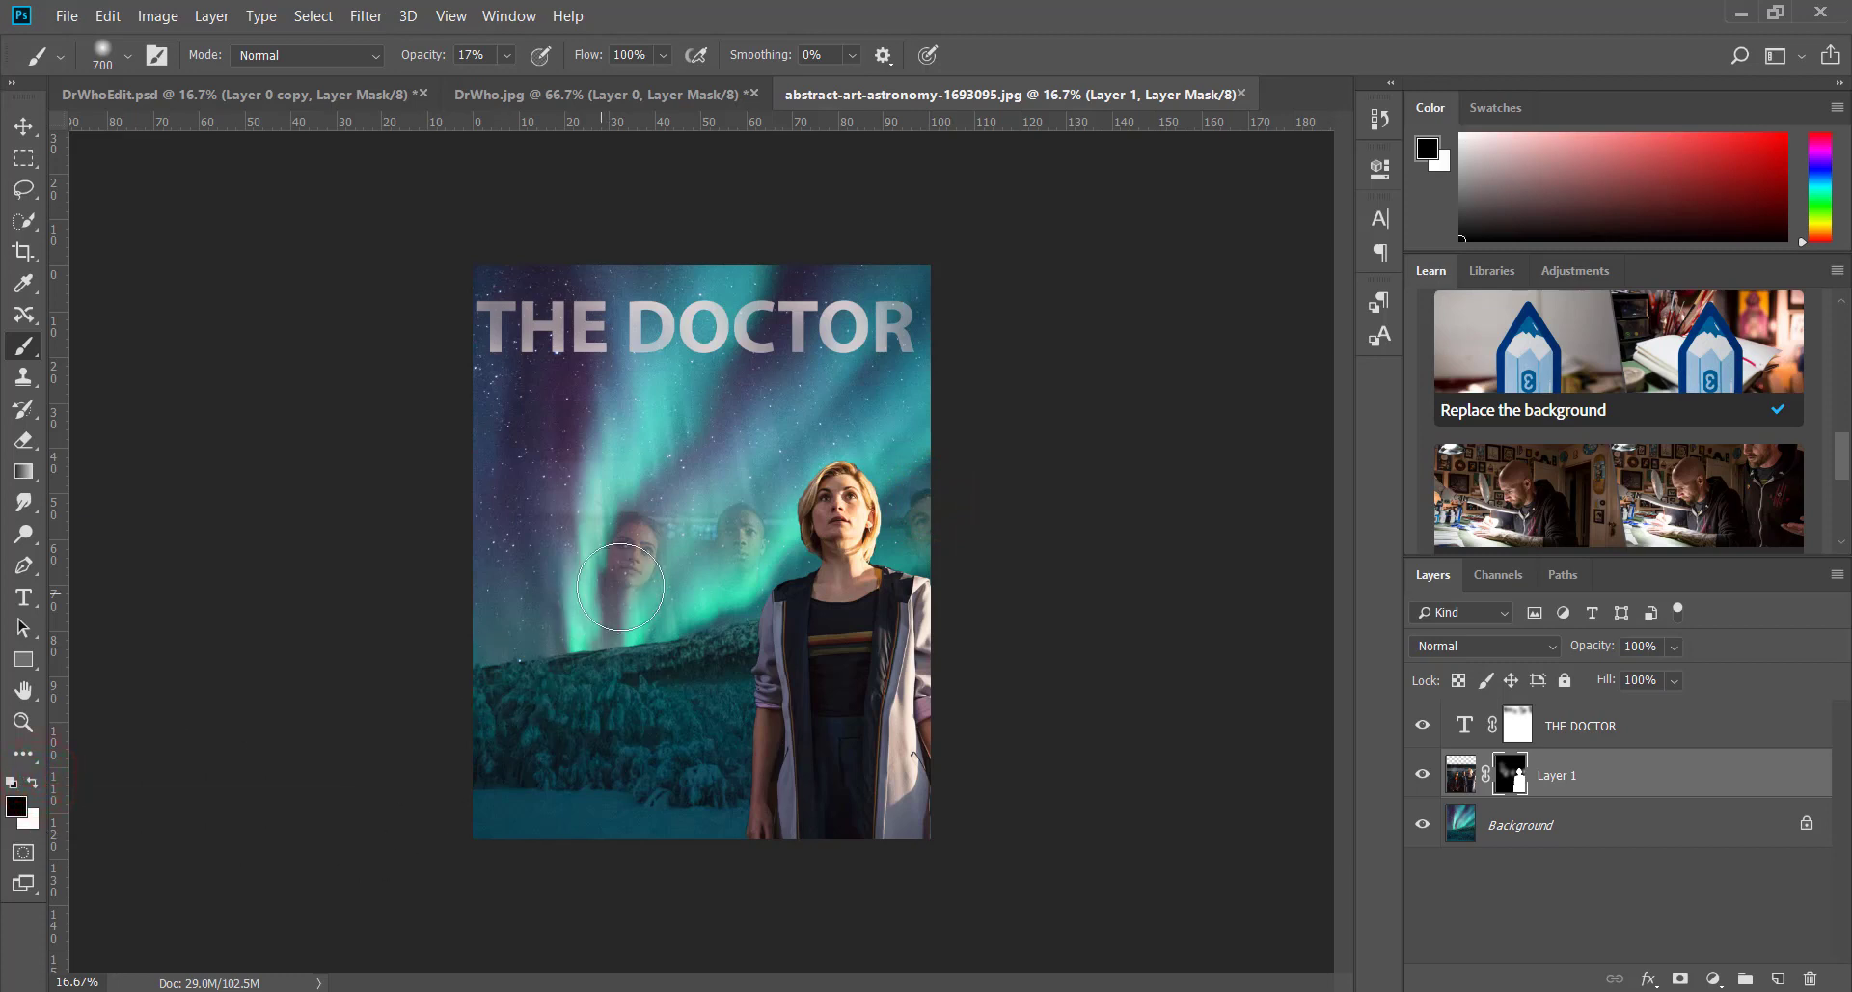
left_click(620, 537)
left_click(725, 566)
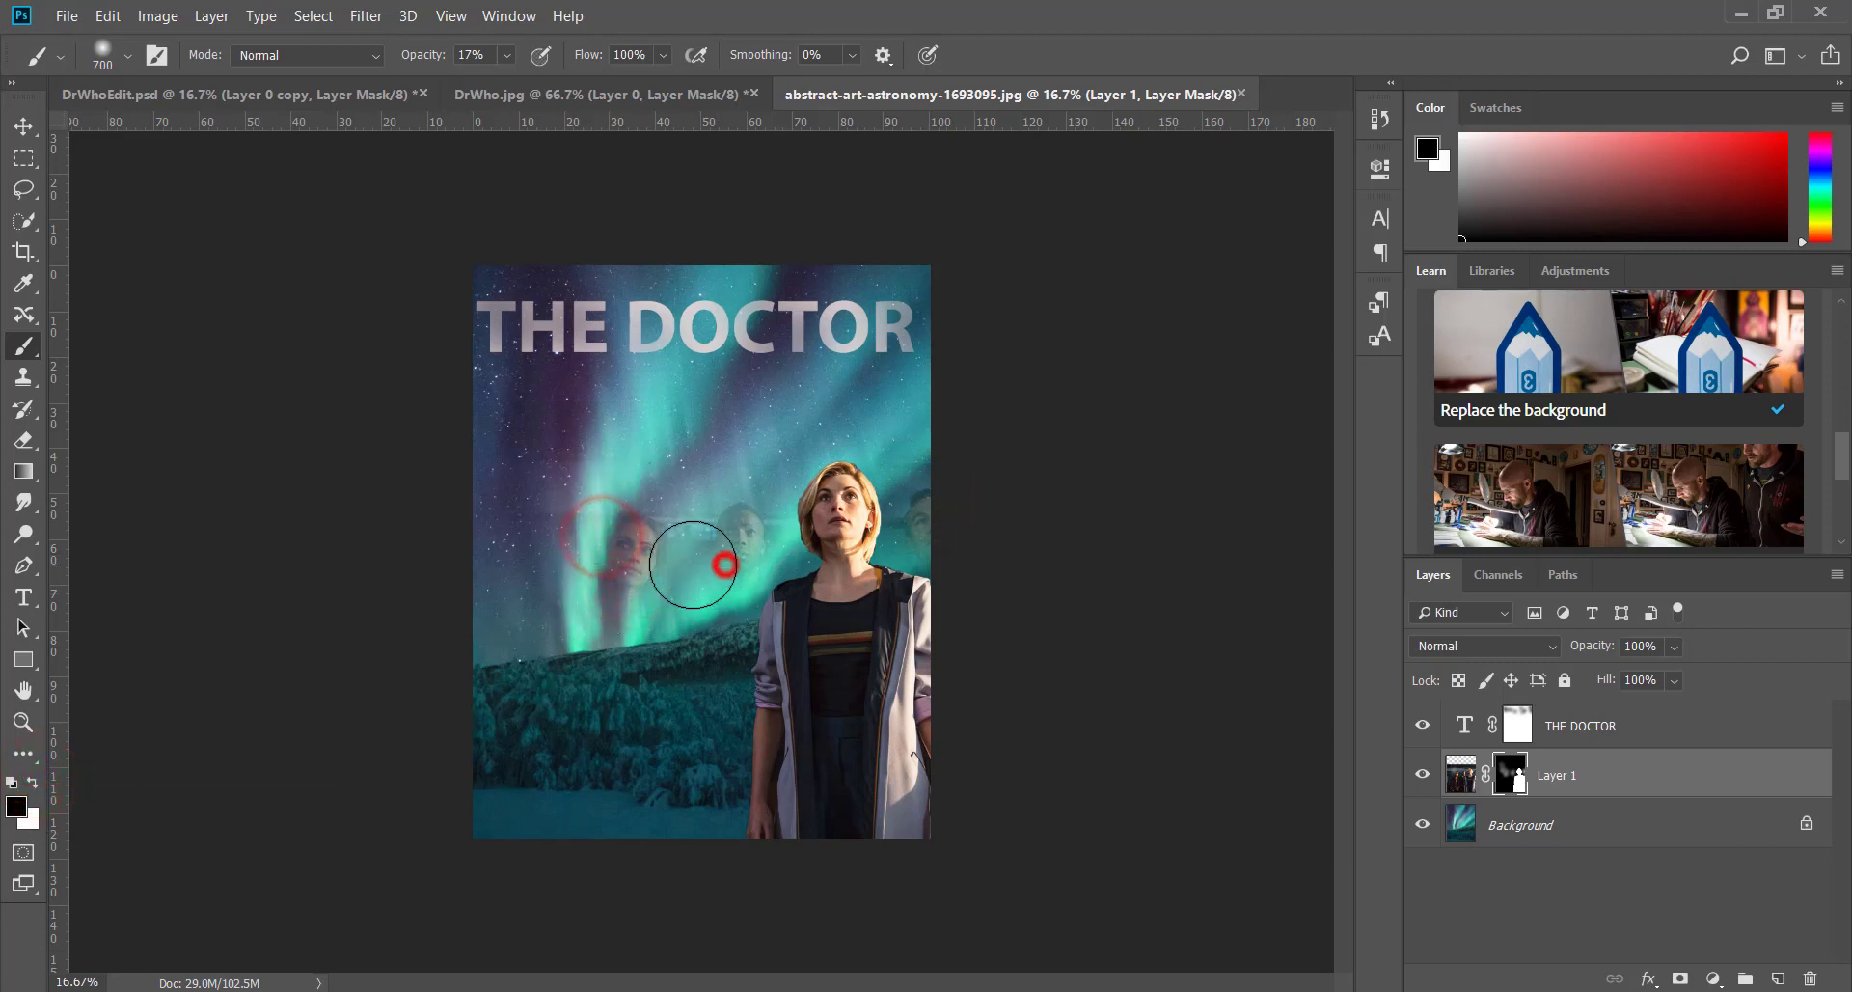
left_click(686, 506)
left_click(623, 487)
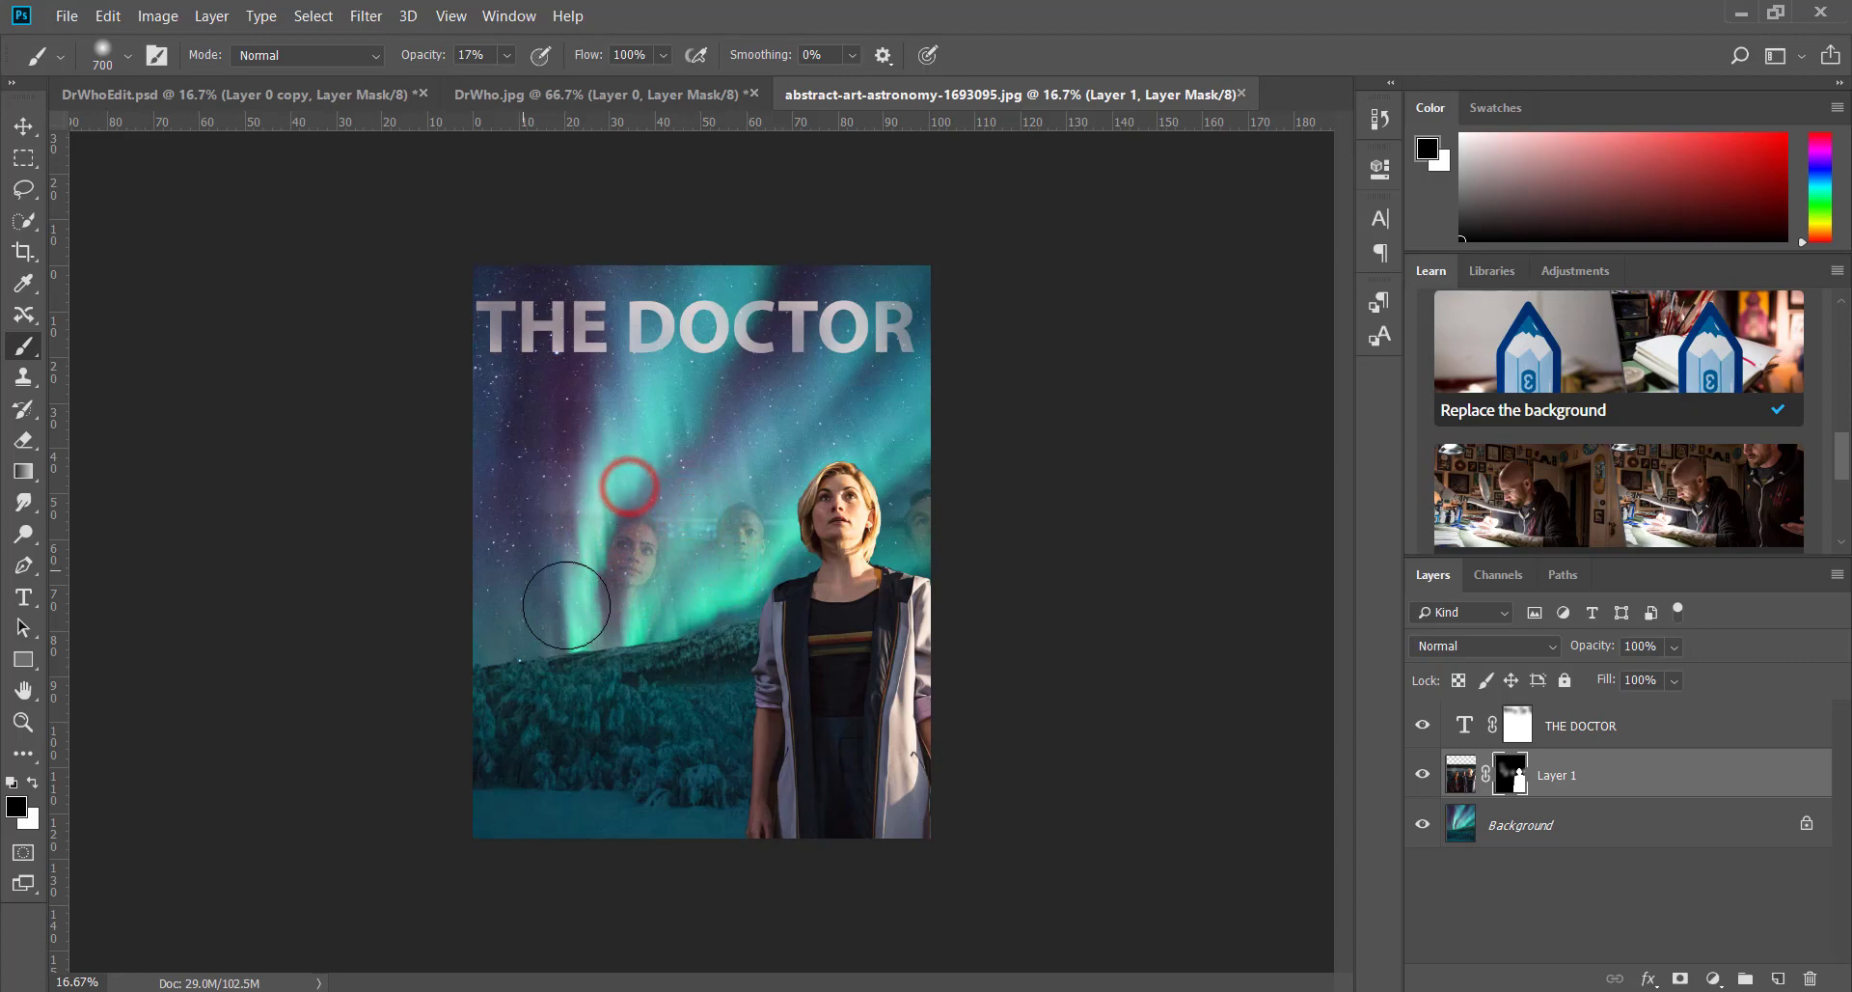
left_click(623, 593)
left_click(691, 581)
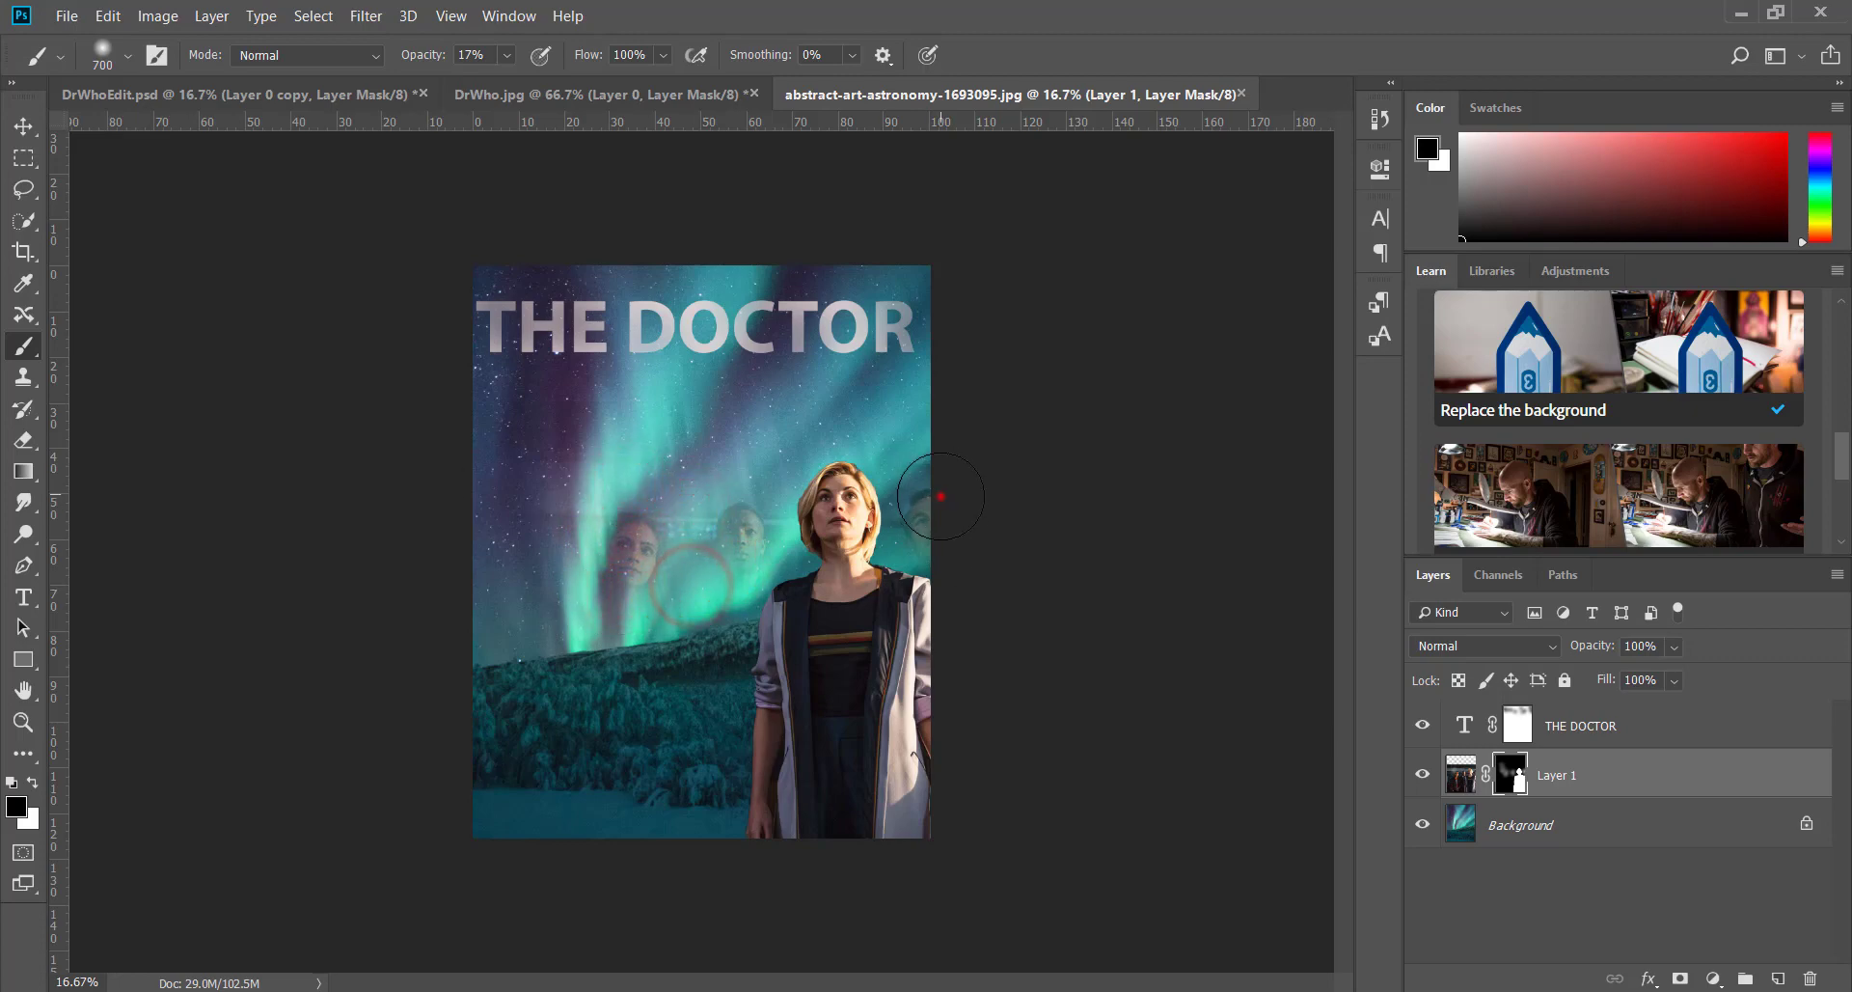
left_click(941, 496)
left_click(935, 455)
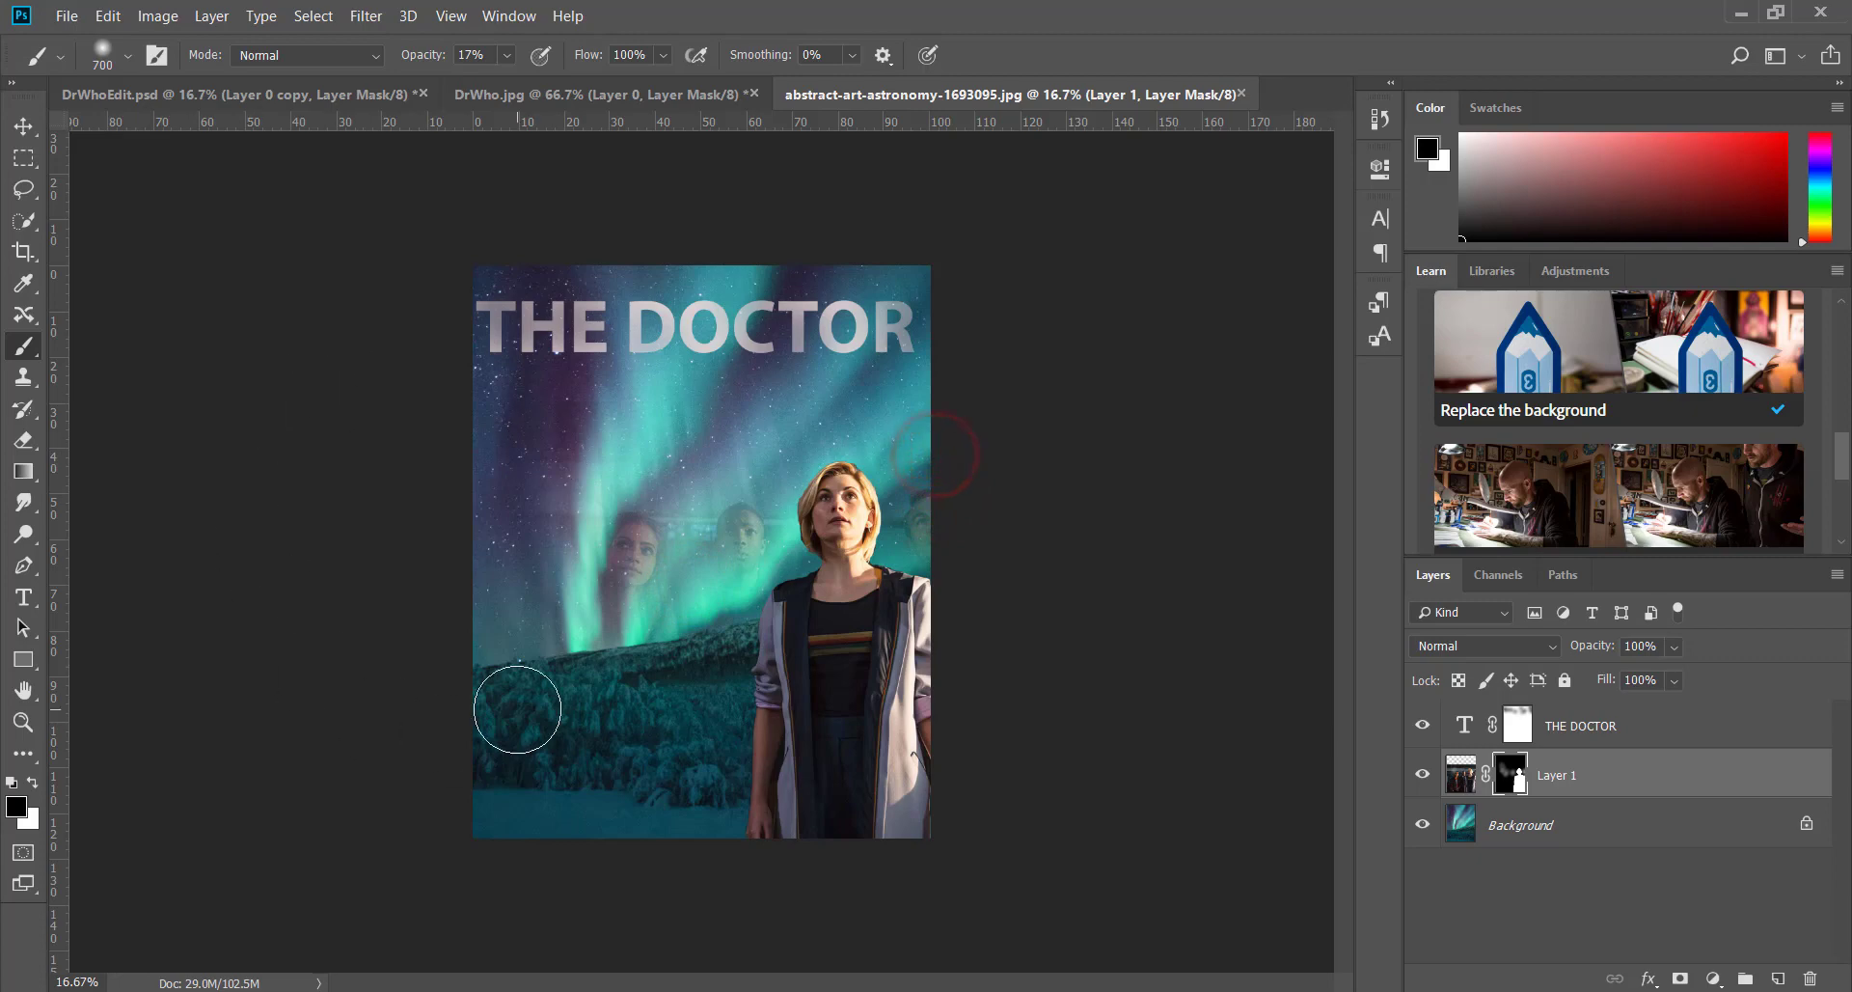